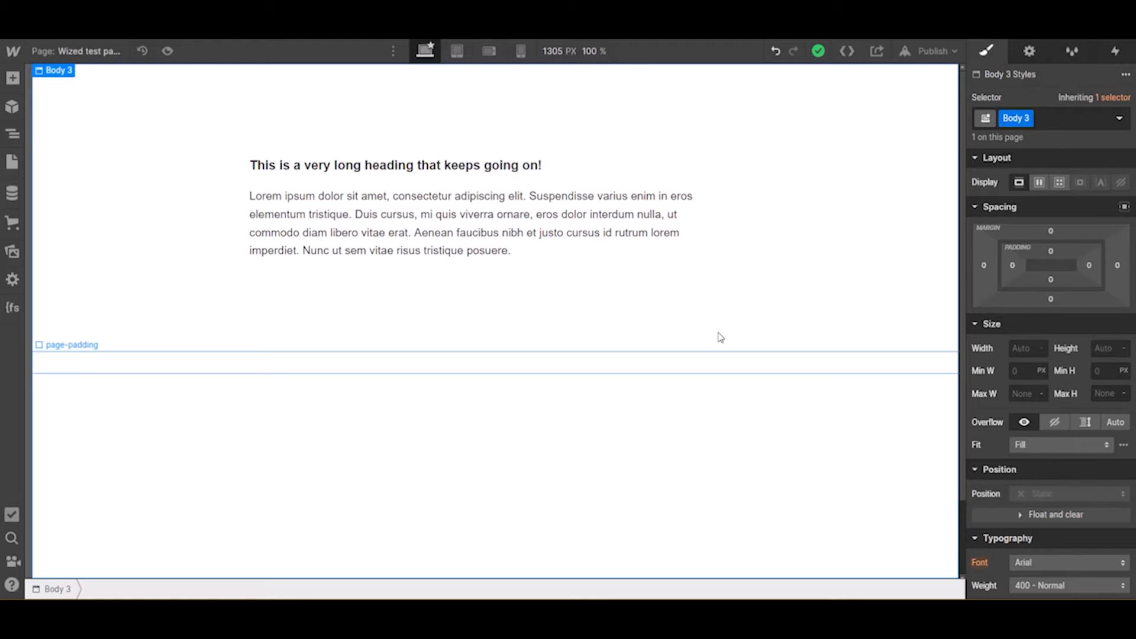
pyautogui.click(610, 227)
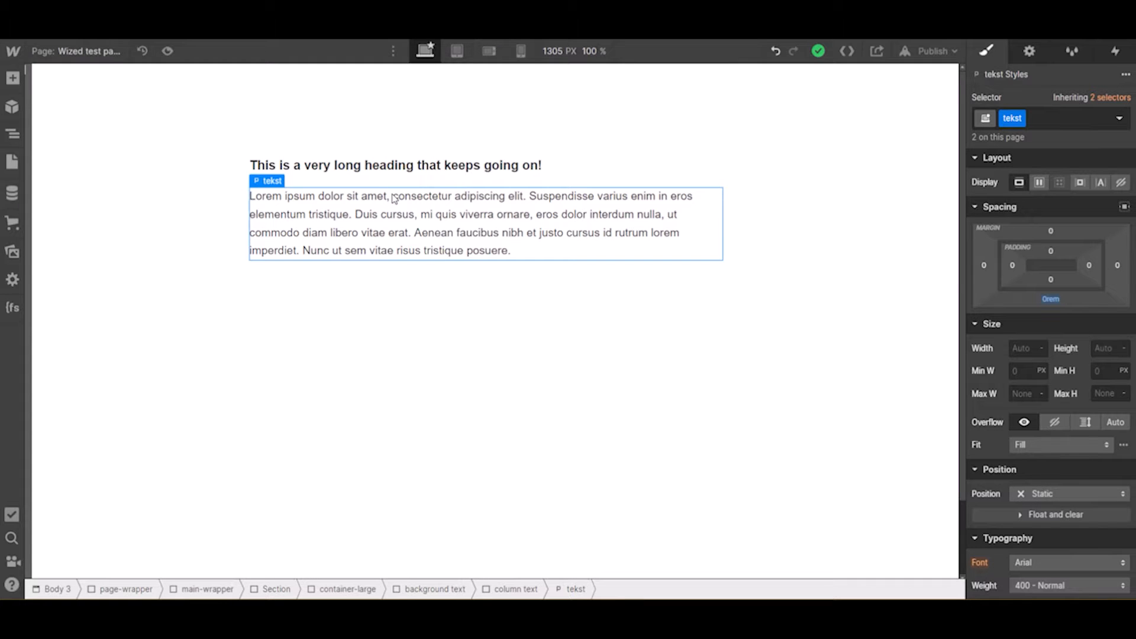
pyautogui.click(410, 173)
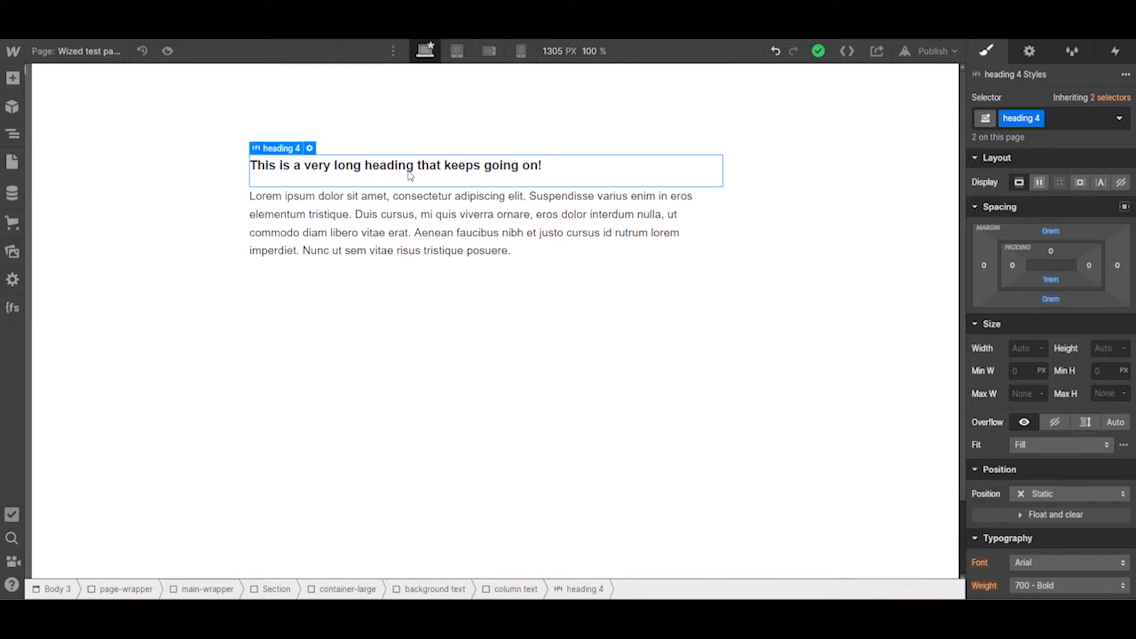
pyautogui.click(419, 234)
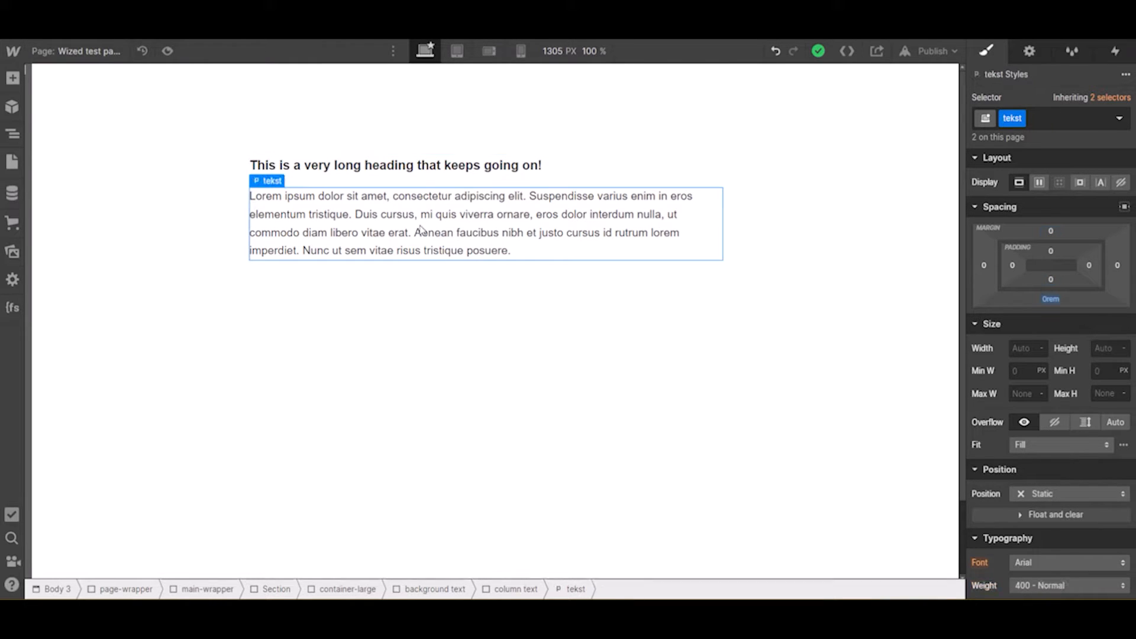
pyautogui.click(578, 178)
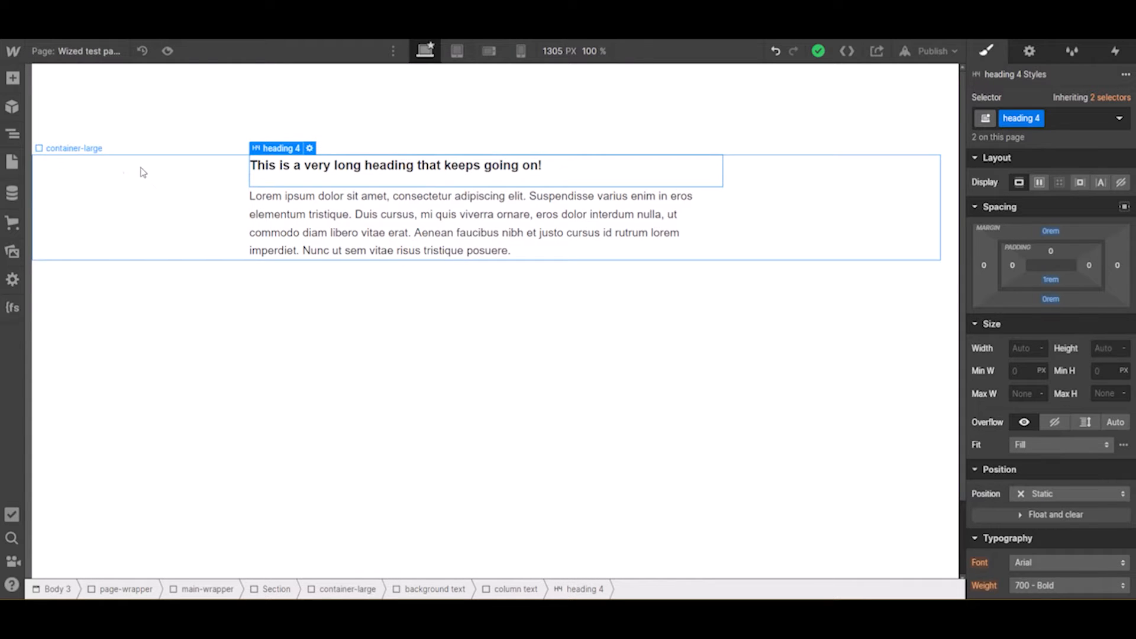
# - Split the first column text block, which holds the heading and paragraph, into 2 text columns
pyautogui.click(13, 135)
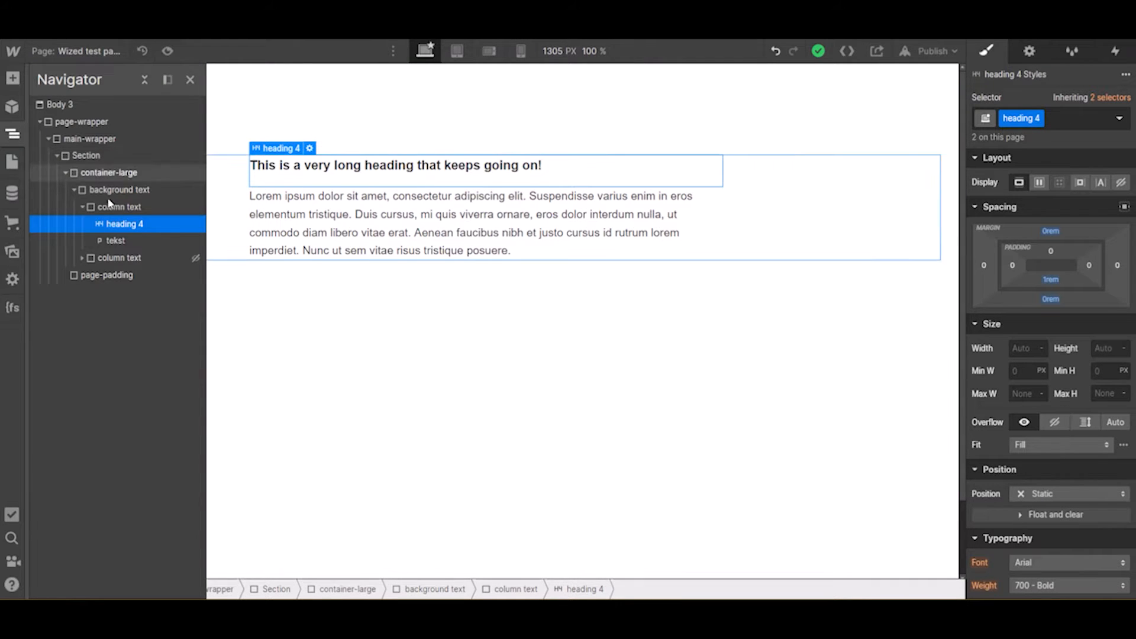
pyautogui.click(80, 208)
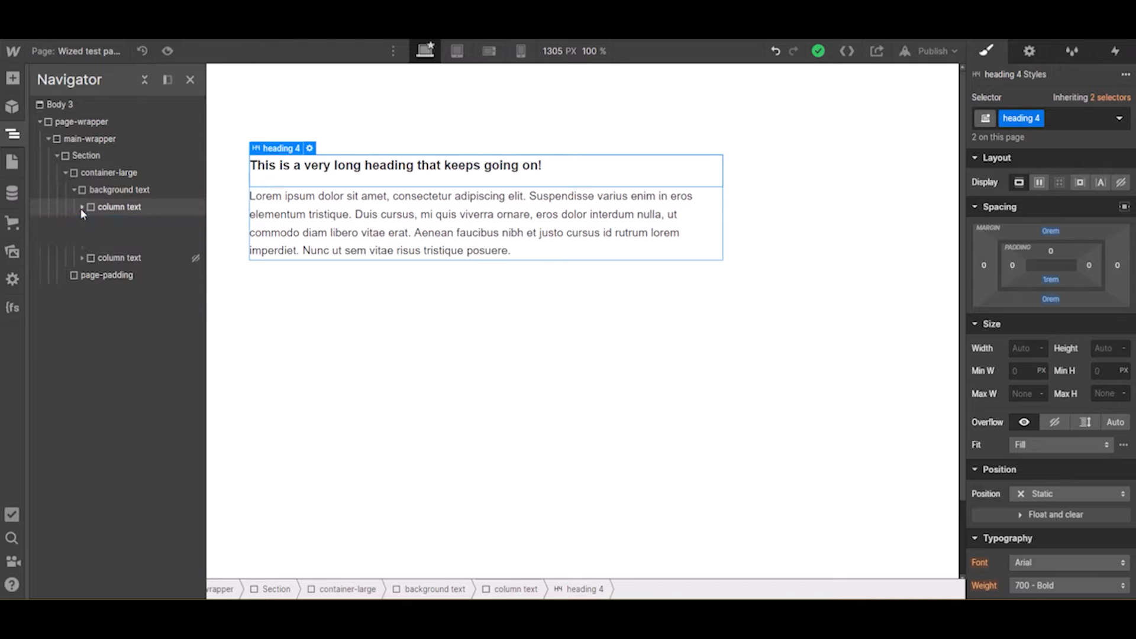
pyautogui.click(121, 208)
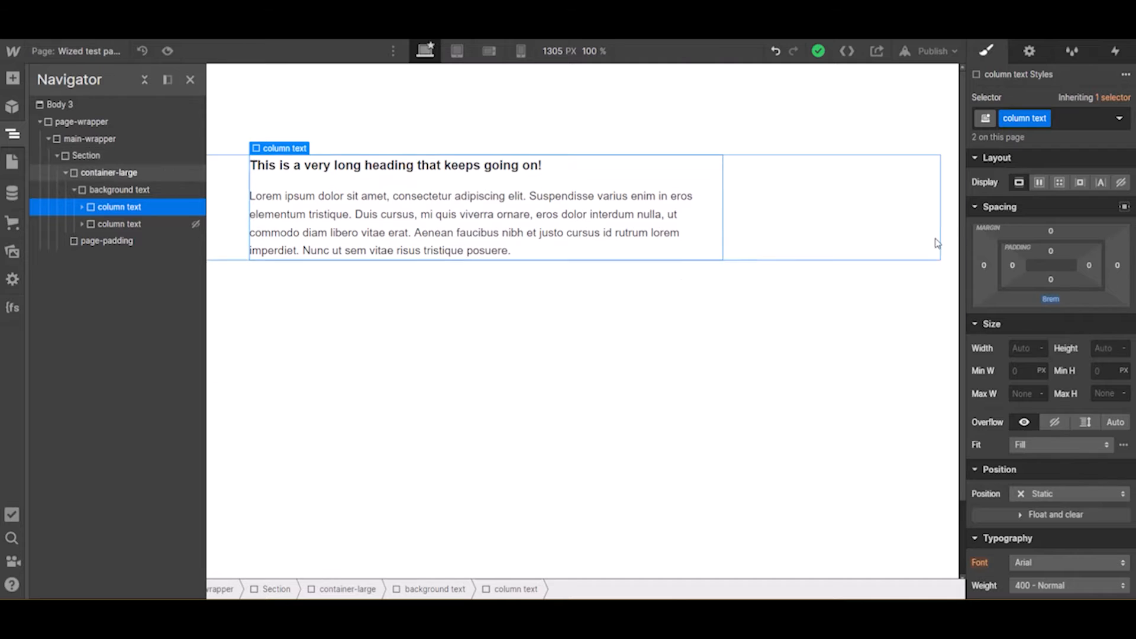
pyautogui.scroll(-5, 1105, 331)
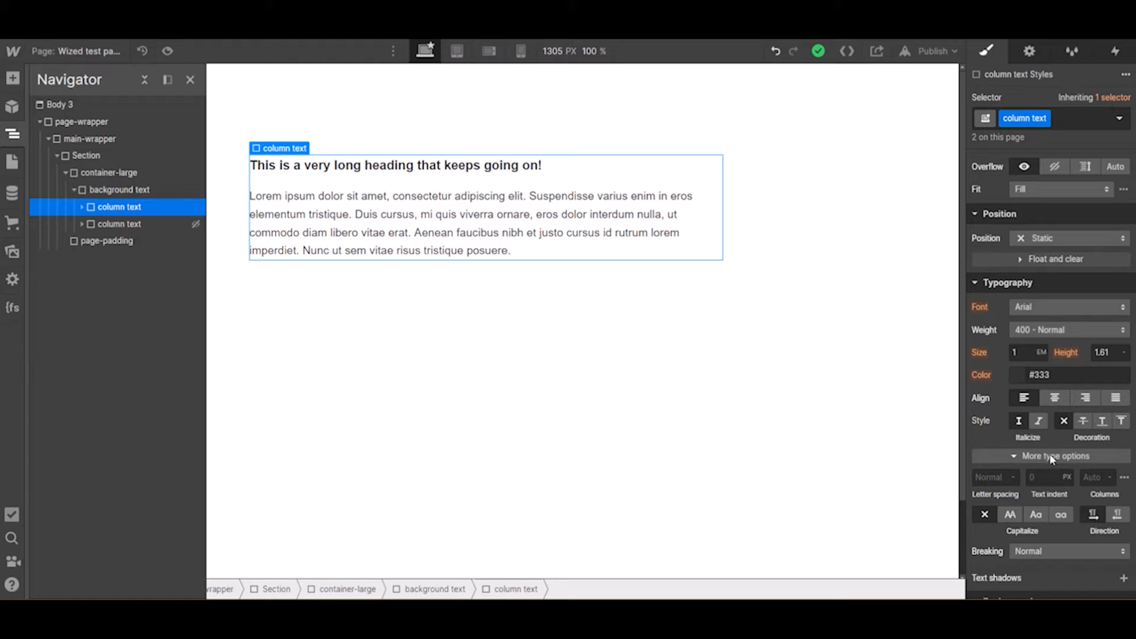
pyautogui.click(1010, 454)
pyautogui.click(1015, 457)
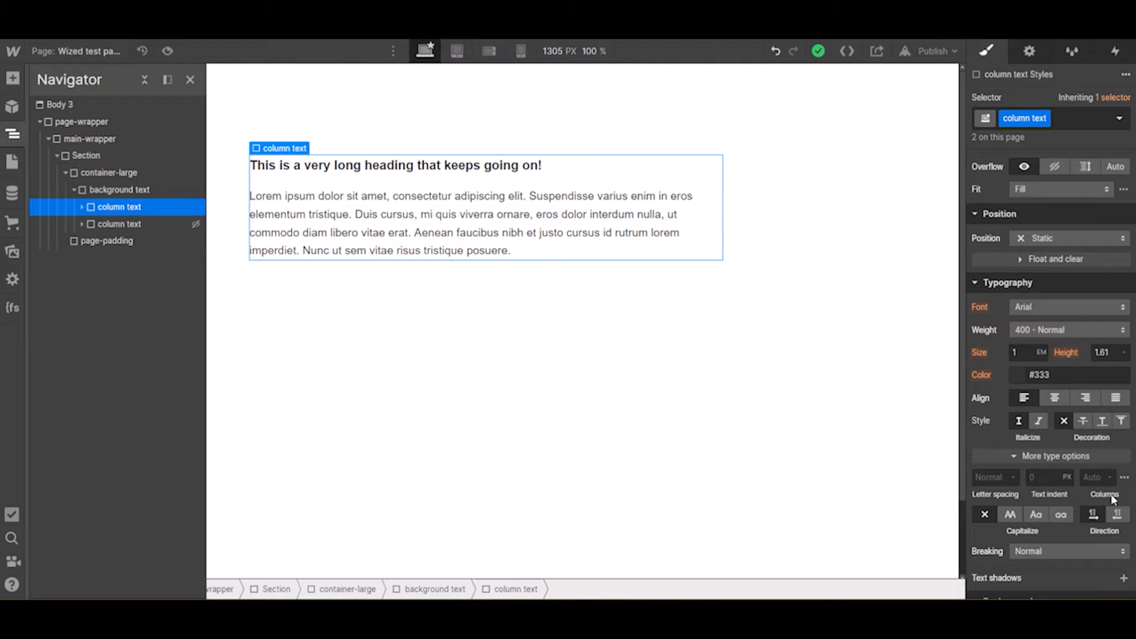
pyautogui.click(1097, 478)
pyautogui.write('2')
pyautogui.click(1057, 479)
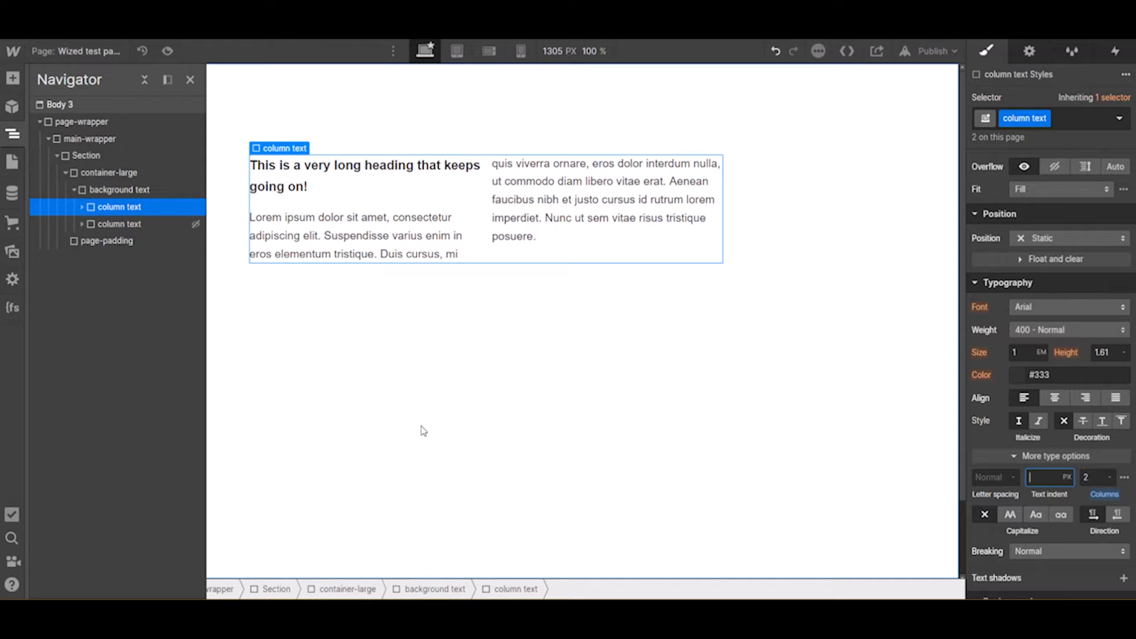
pyautogui.click(455, 359)
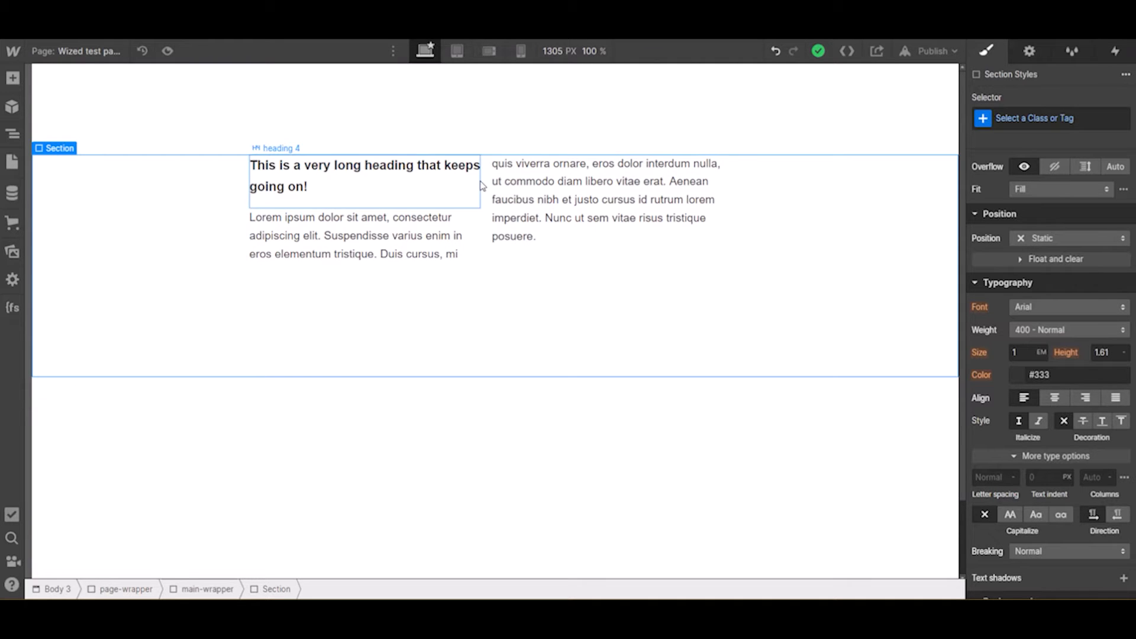
# - Set the gap between the columns of the column text block to 3 rem
pyautogui.click(578, 231)
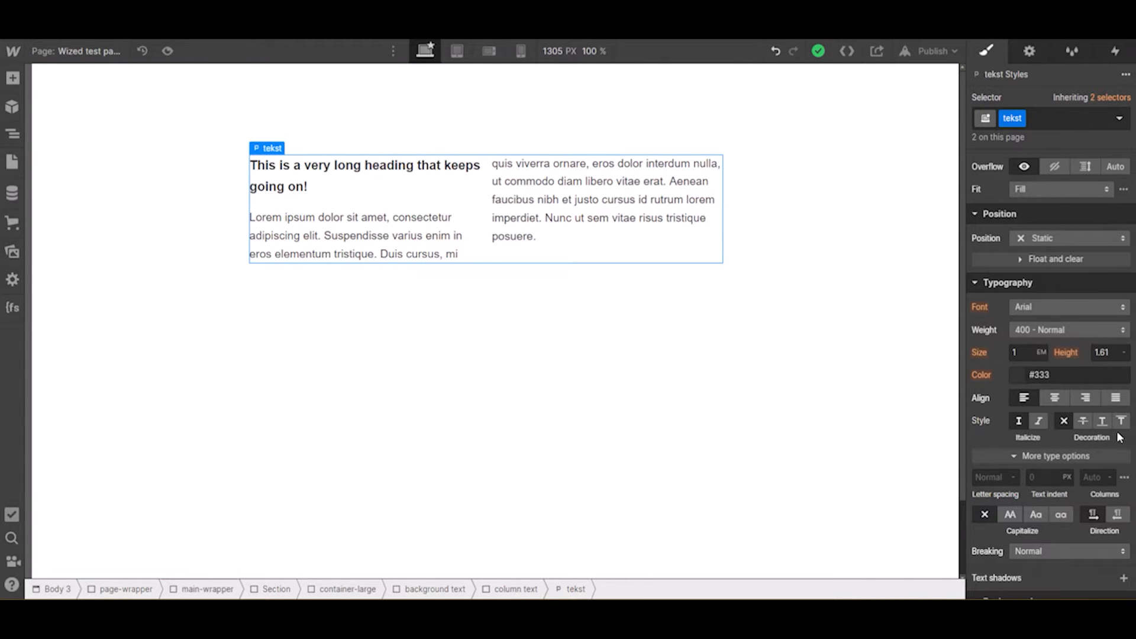
pyautogui.scroll(-4, 1120, 440)
pyautogui.scroll(-3, 1053, 388)
pyautogui.scroll(6, 1050, 418)
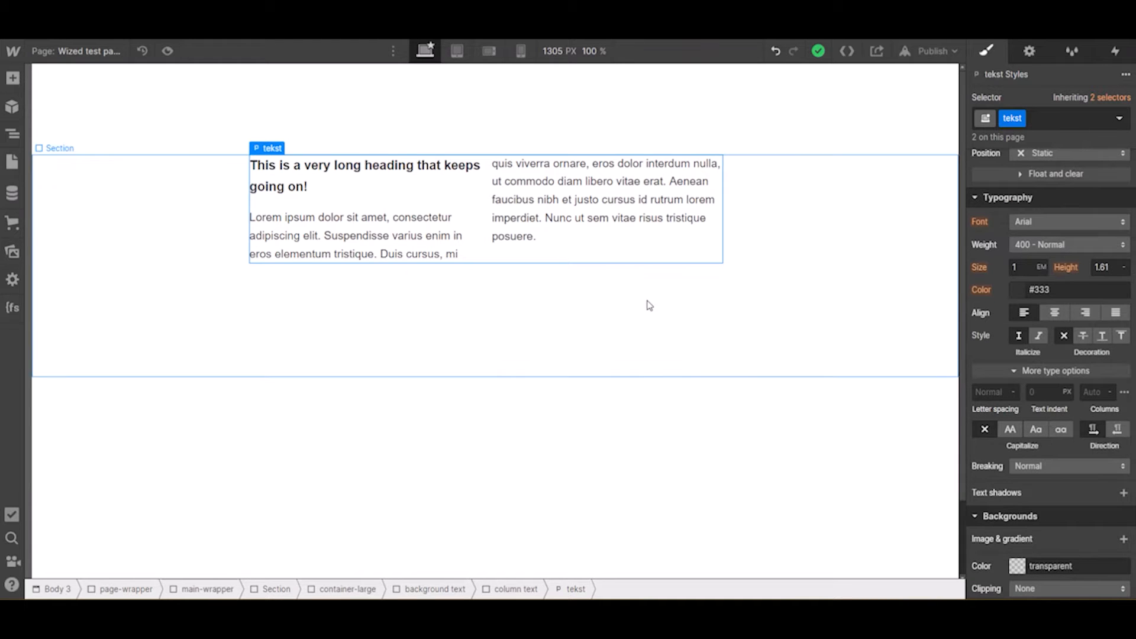
pyautogui.click(520, 594)
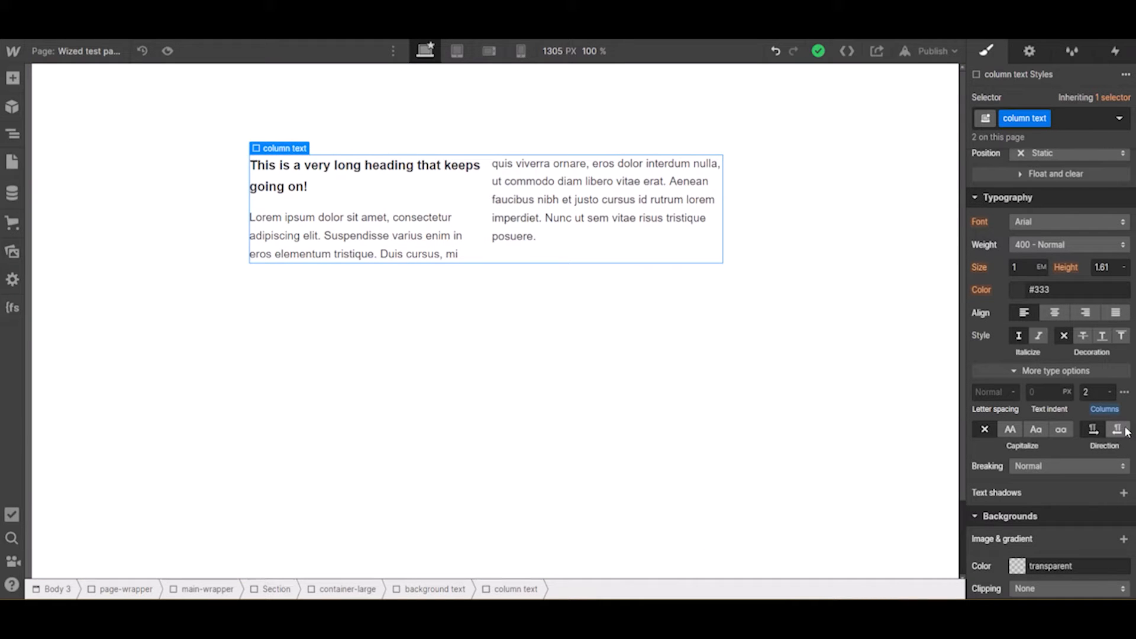
pyautogui.click(1125, 393)
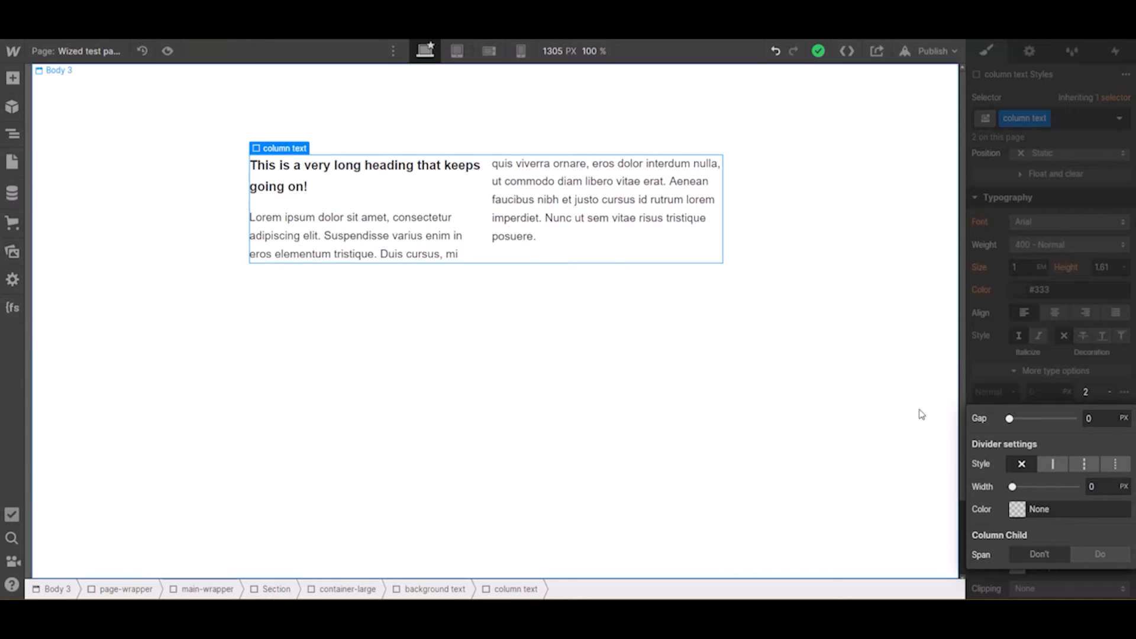
pyautogui.click(1124, 419)
pyautogui.click(1129, 470)
pyautogui.click(1100, 421)
pyautogui.write('3')
pyautogui.press('Return')
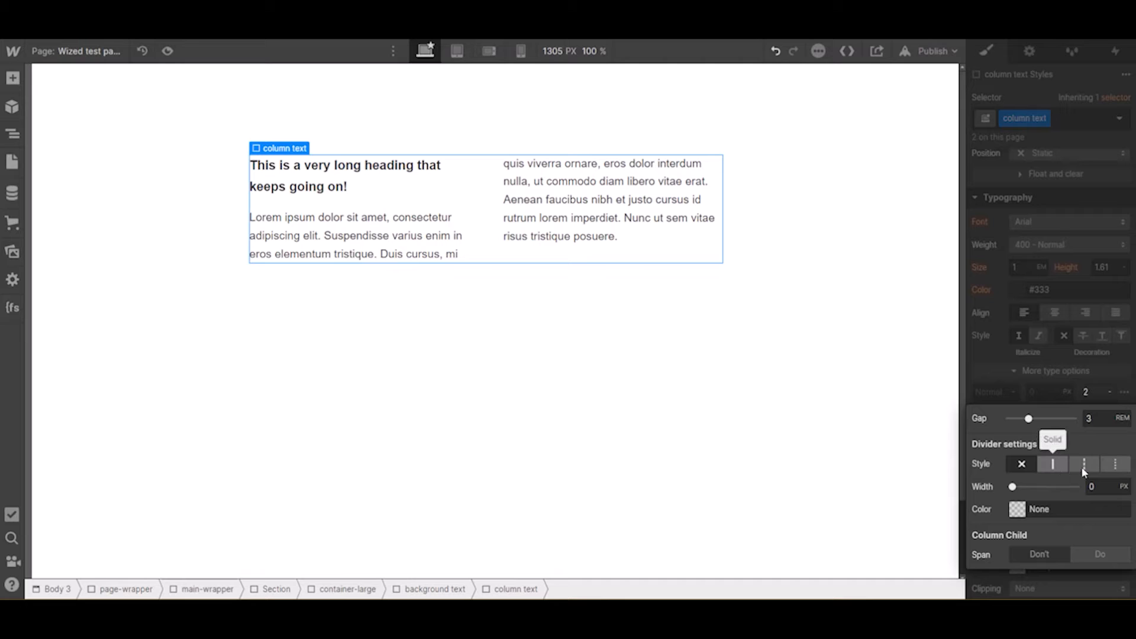
# - Add a dotted column divider to the column text block, 1 px wide and coloured Dark Sea Green
pyautogui.click(1117, 467)
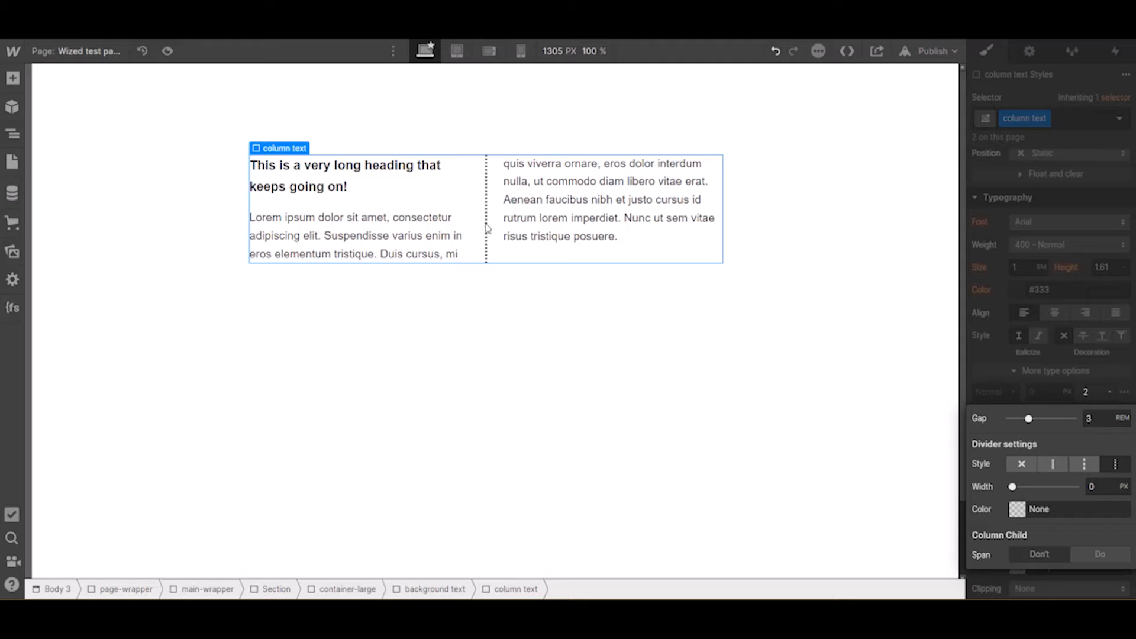
pyautogui.click(1105, 487)
pyautogui.write('1')
pyautogui.click(1017, 509)
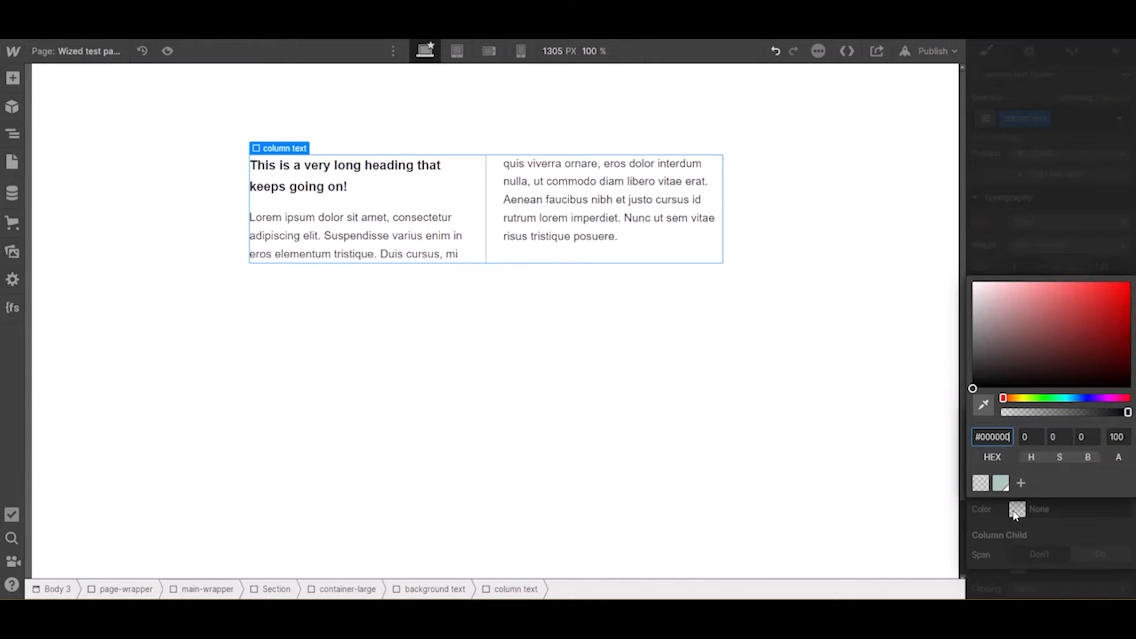
pyautogui.click(1001, 483)
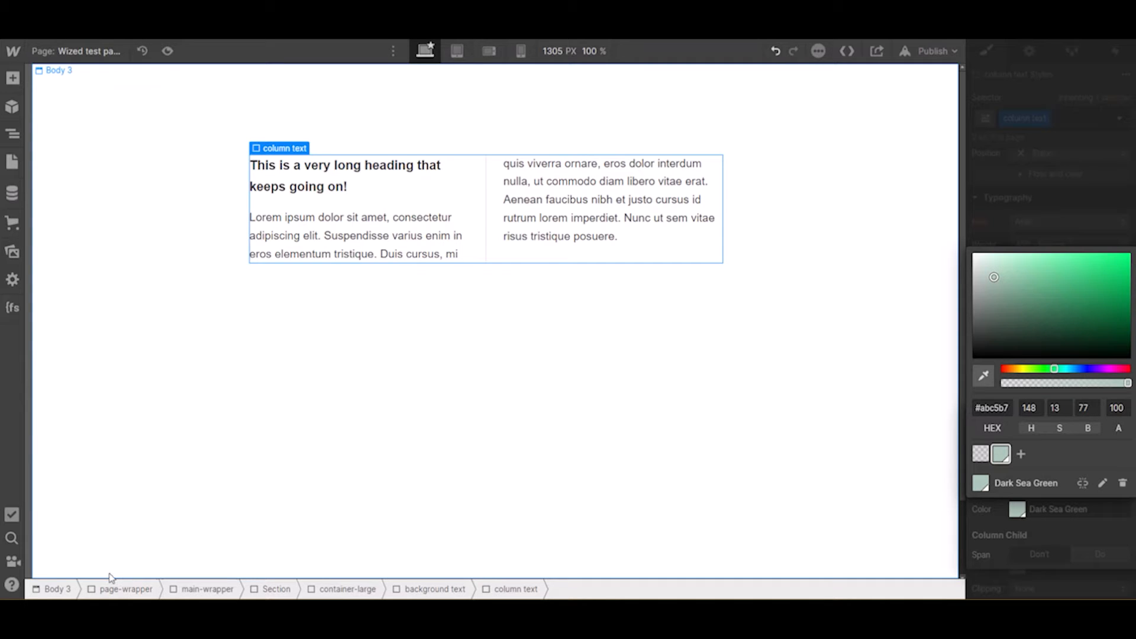
pyautogui.click(40, 591)
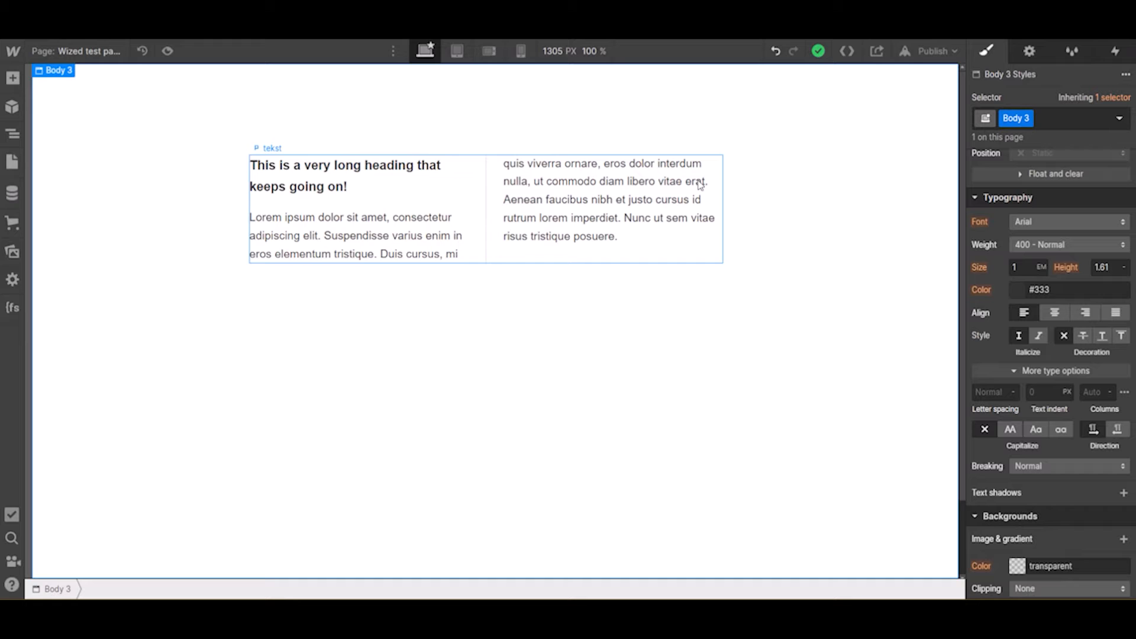
# - Make the heading inside the column text block span all columns
pyautogui.click(13, 135)
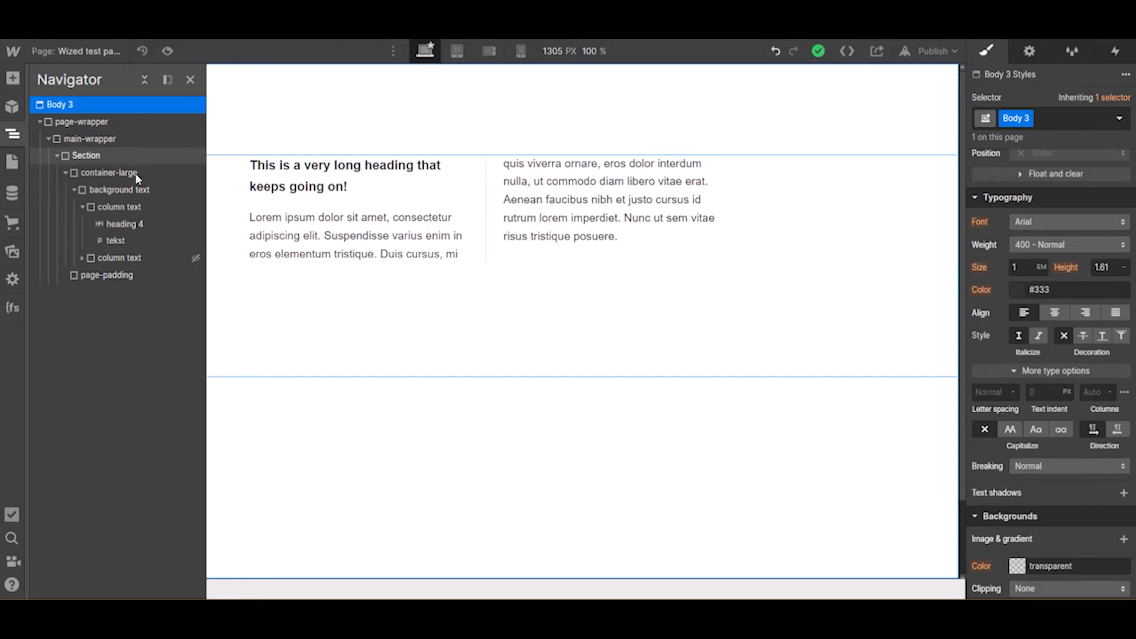
pyautogui.click(137, 212)
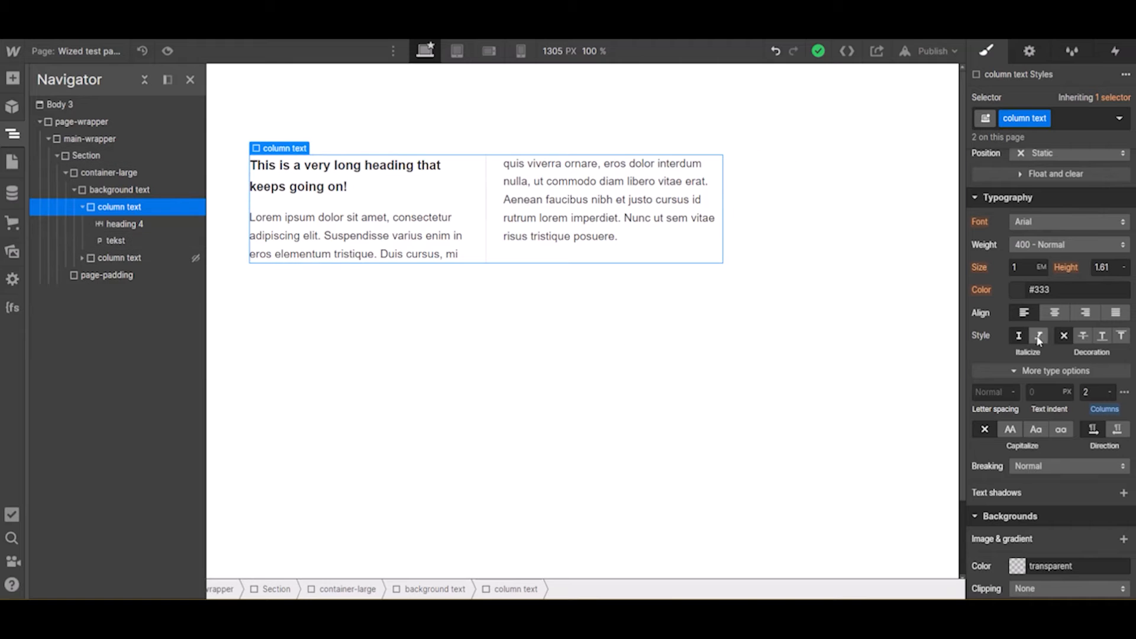
pyautogui.click(1125, 393)
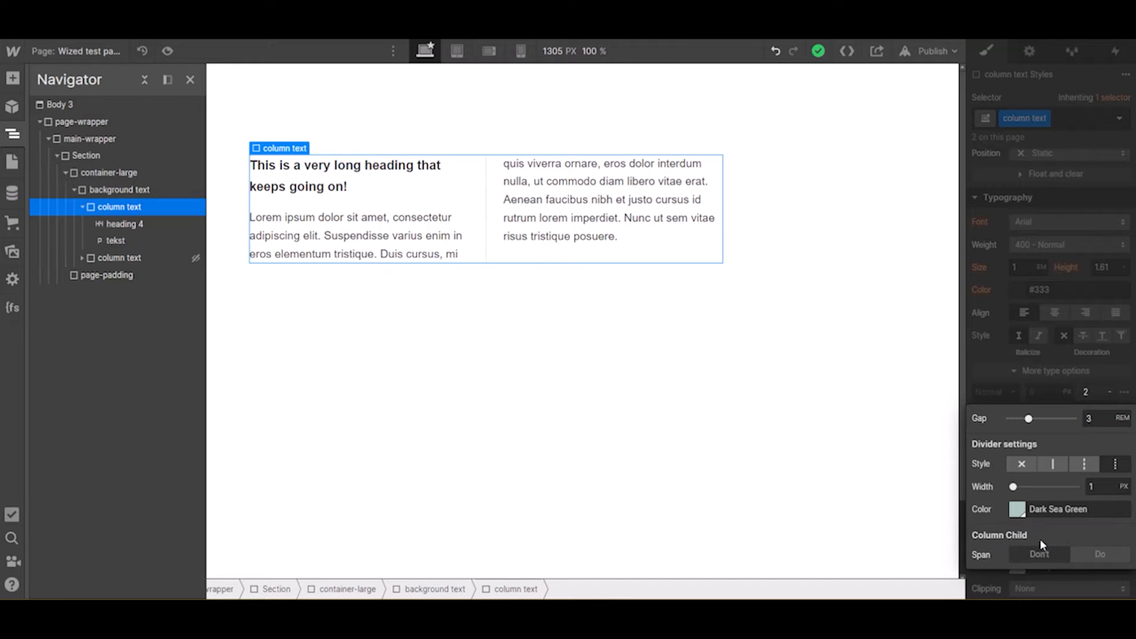
pyautogui.moveTo(1034, 562)
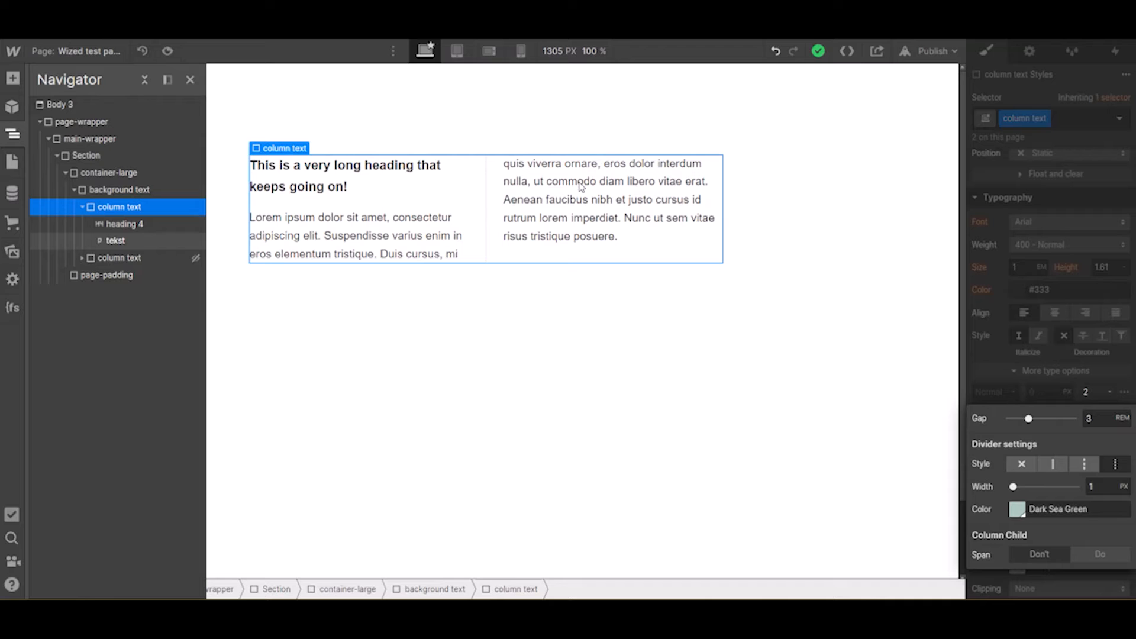
pyautogui.click(145, 229)
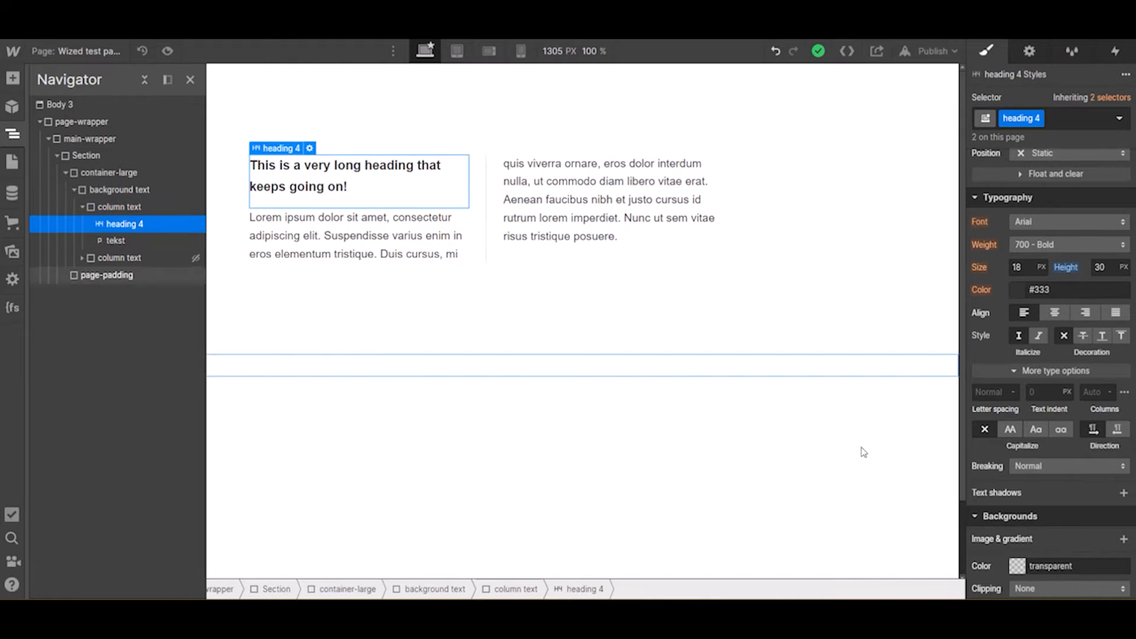
pyautogui.scroll(-3, 1105, 389)
pyautogui.scroll(-2, 1104, 390)
pyautogui.scroll(3, 1104, 390)
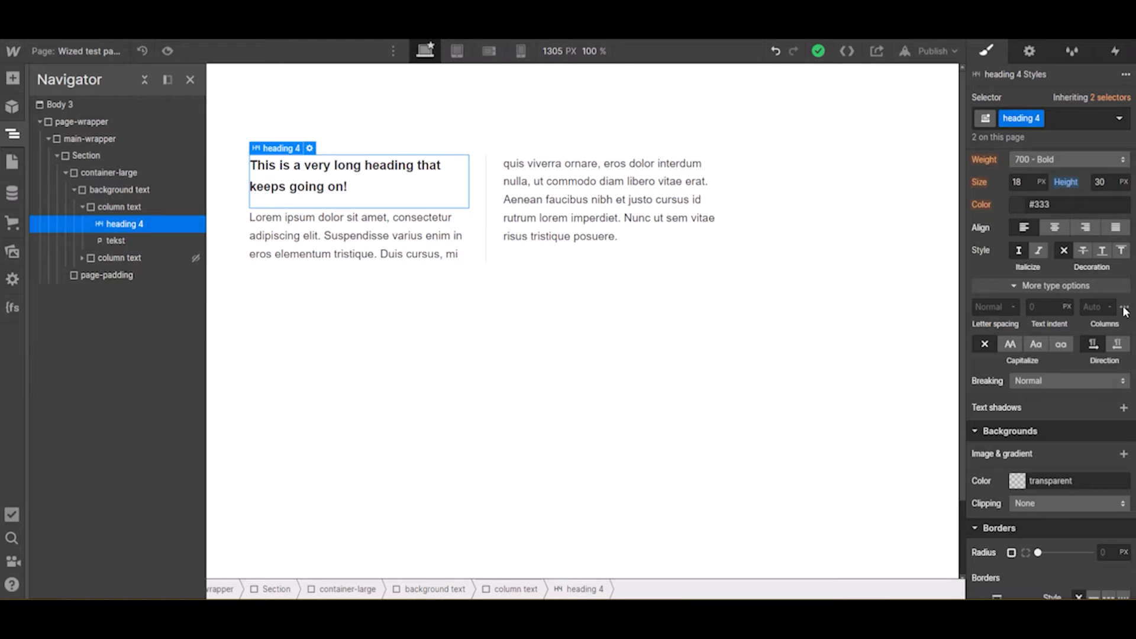
pyautogui.click(1125, 308)
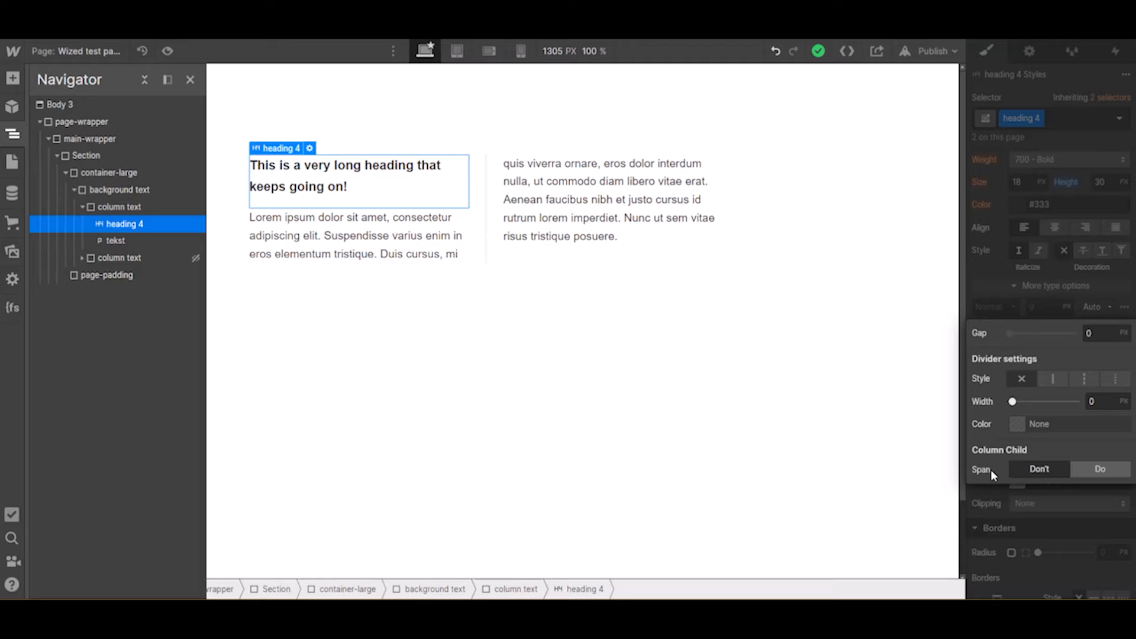
pyautogui.click(1106, 469)
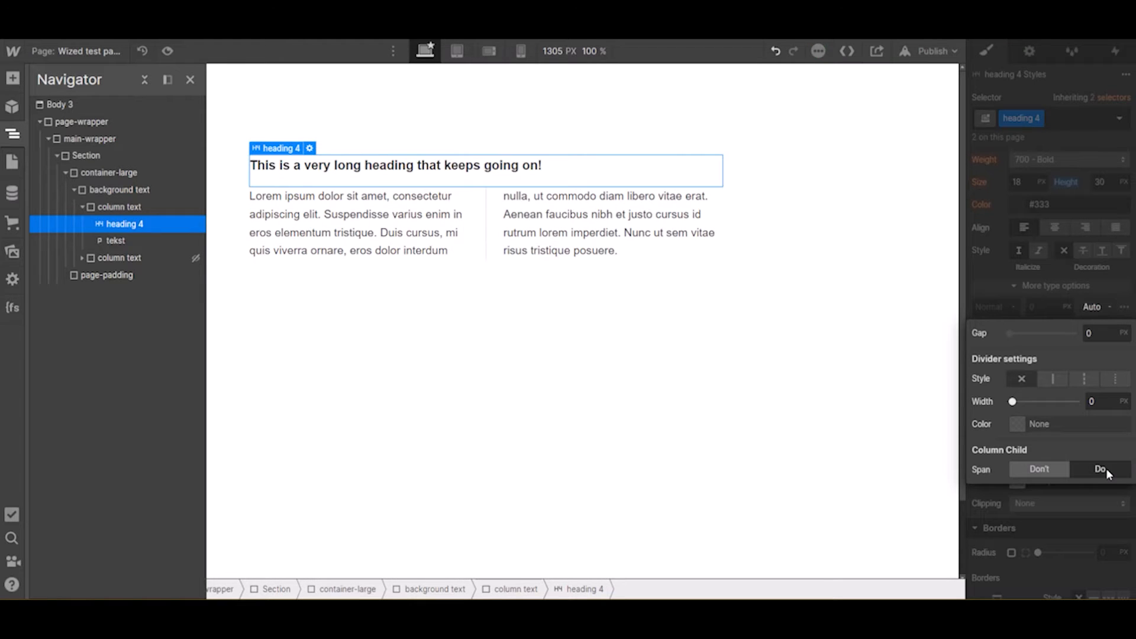
pyautogui.click(890, 426)
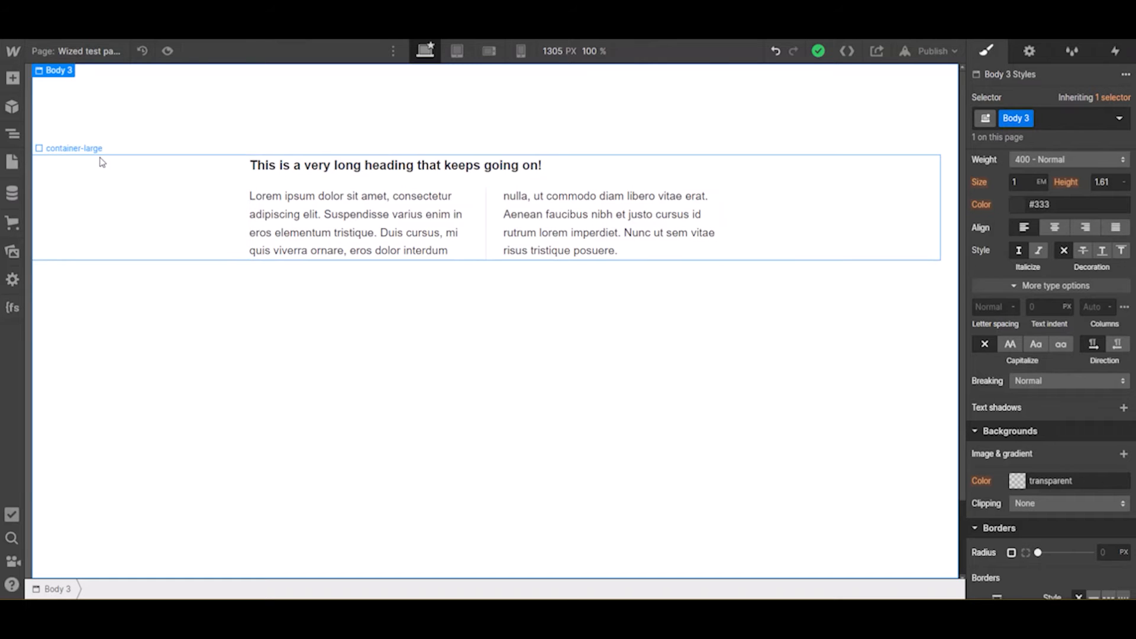
# - Show the hidden second column text block by setting its display to block
pyautogui.click(12, 134)
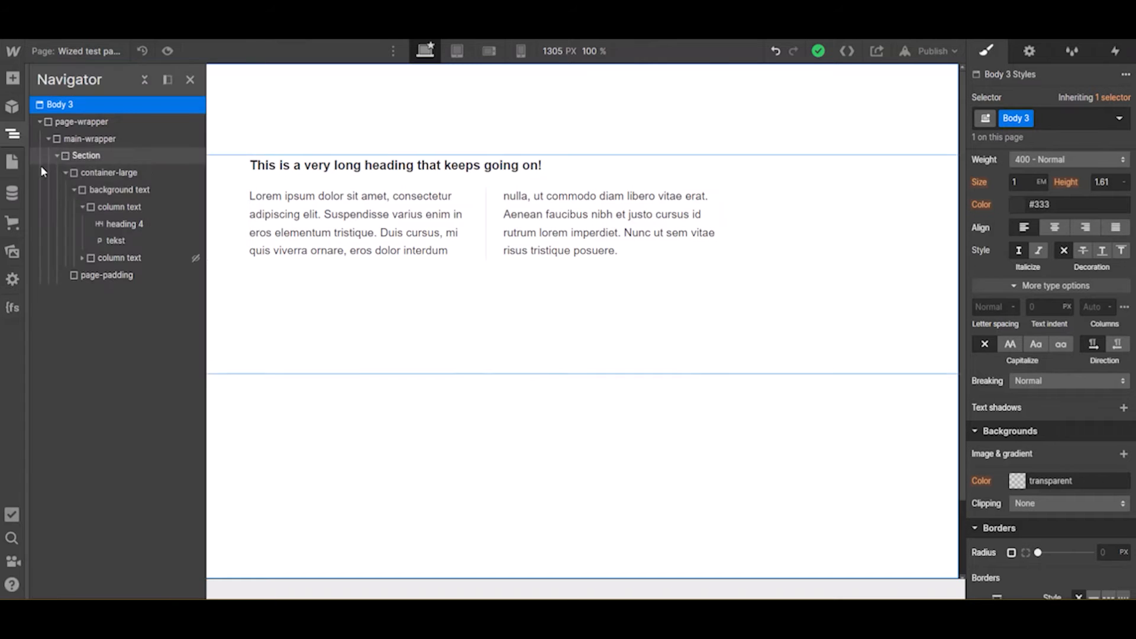
pyautogui.click(102, 259)
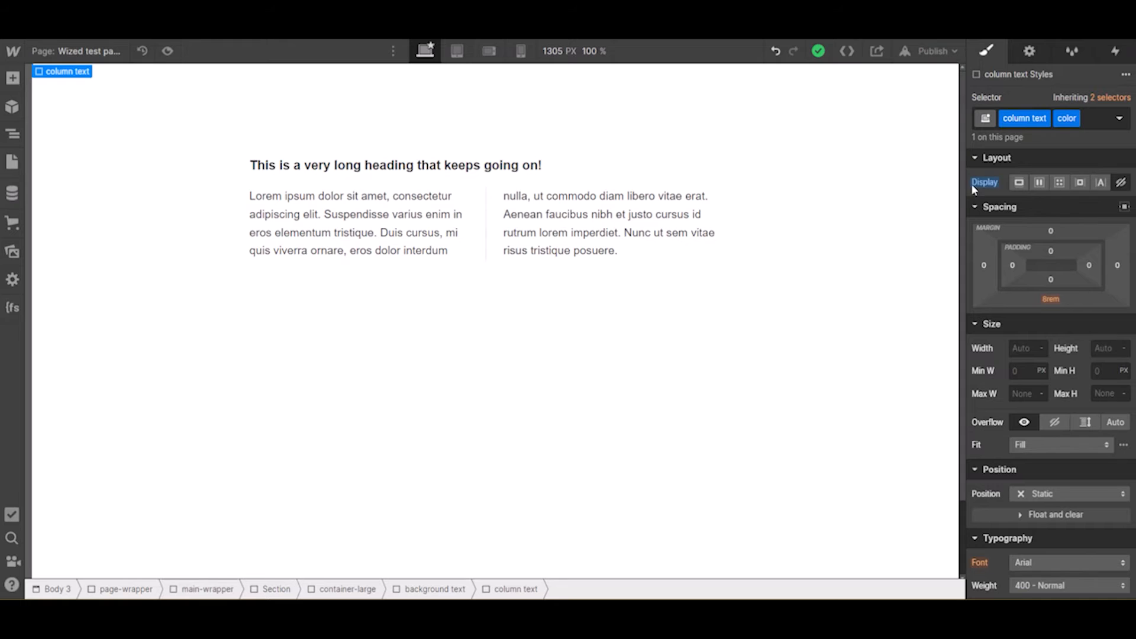
pyautogui.click(1019, 182)
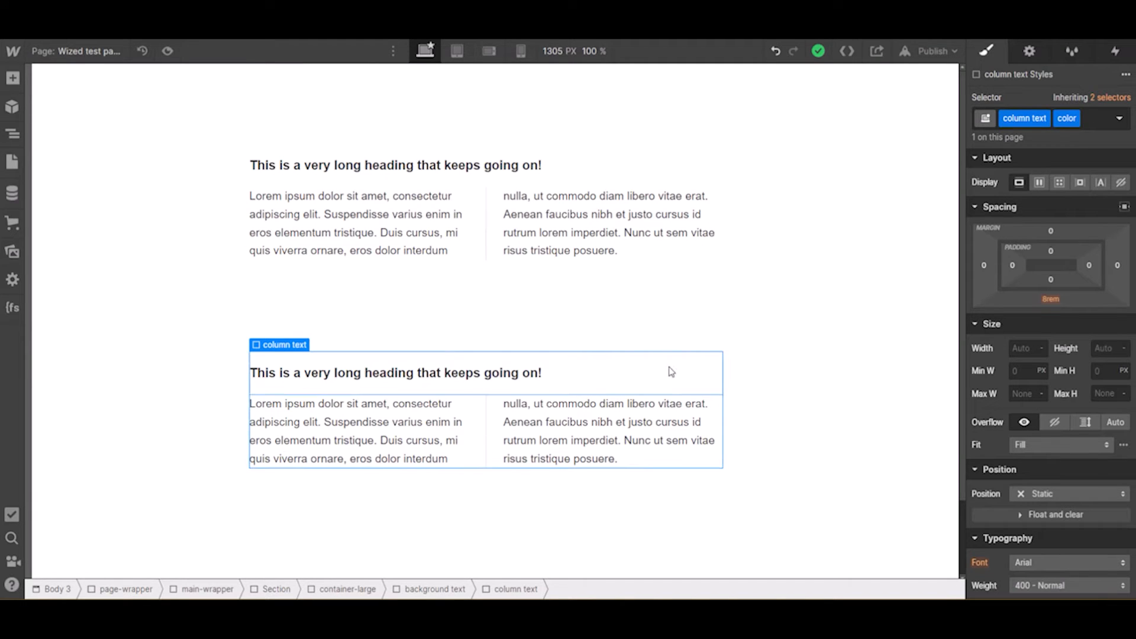
# - Give the heading in the second column text block a Dark Sea Green background
pyautogui.click(674, 377)
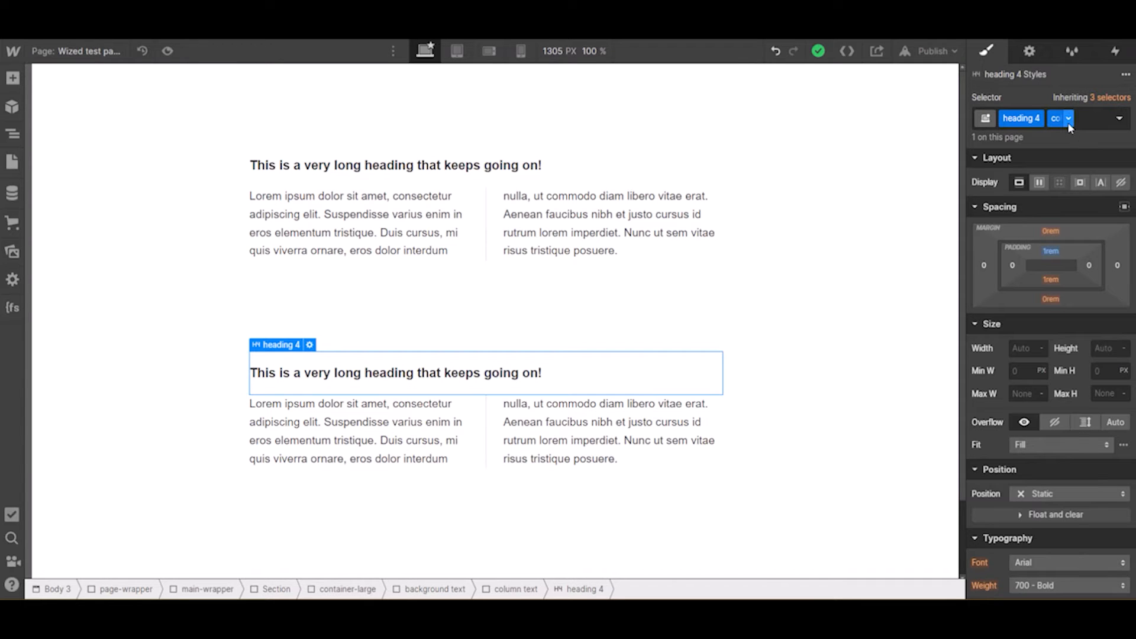
pyautogui.scroll(-5, 1099, 236)
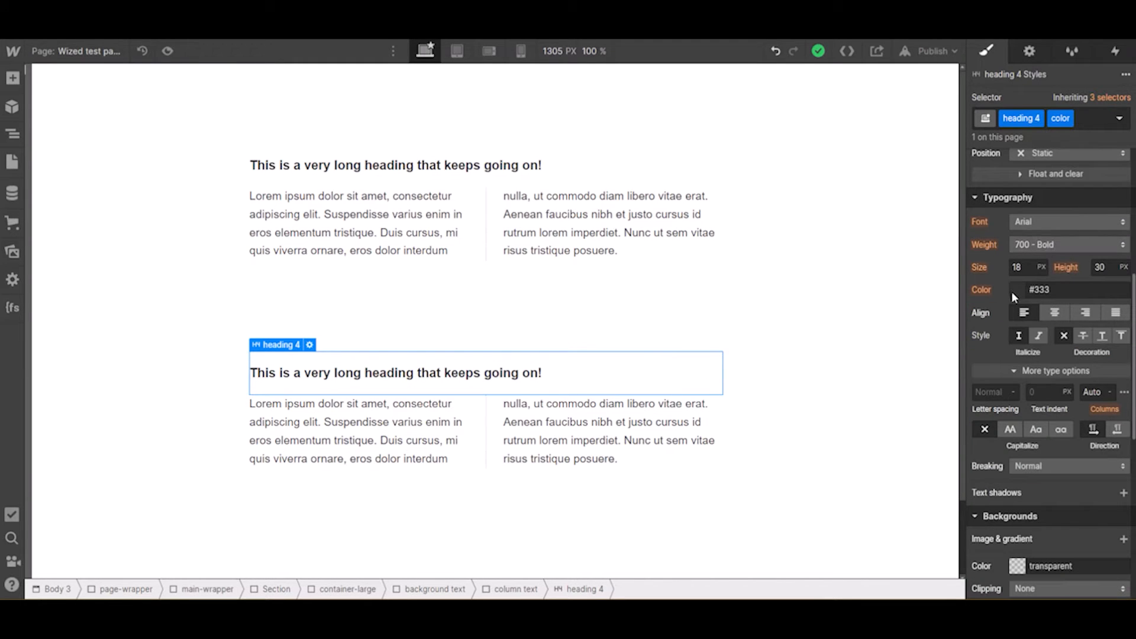
pyautogui.scroll(-3, 1023, 396)
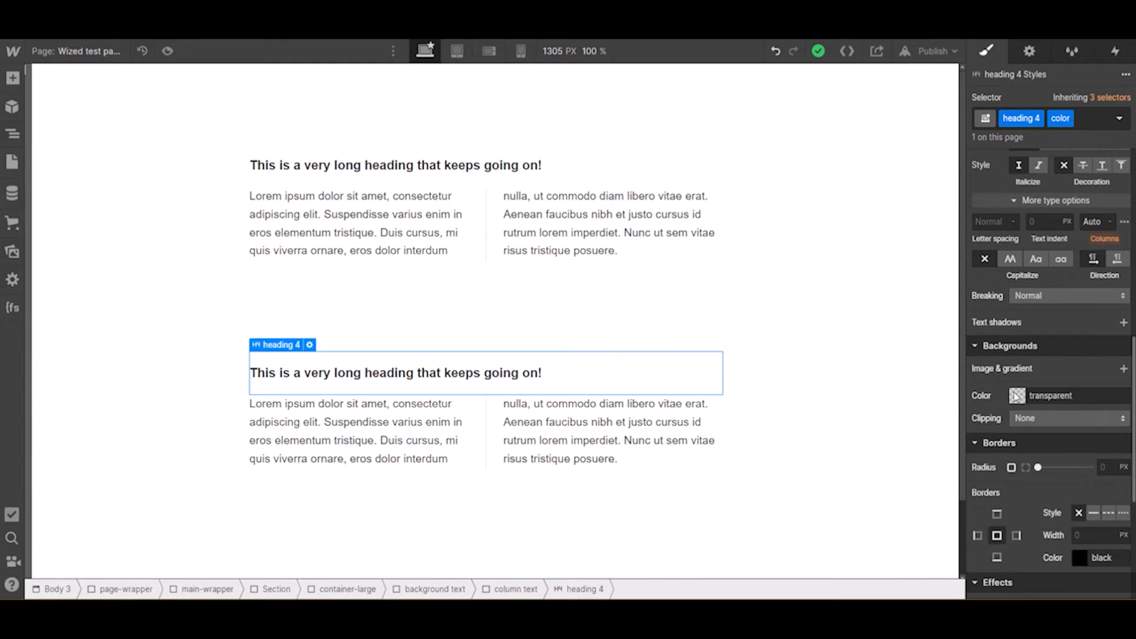
pyautogui.click(1018, 397)
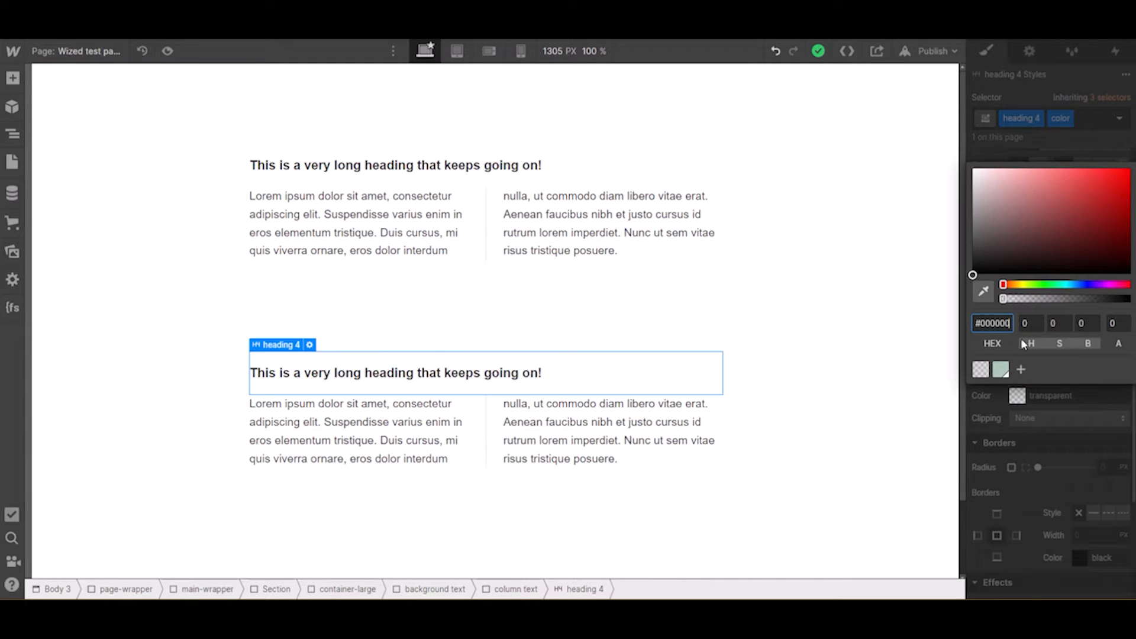
pyautogui.click(1000, 370)
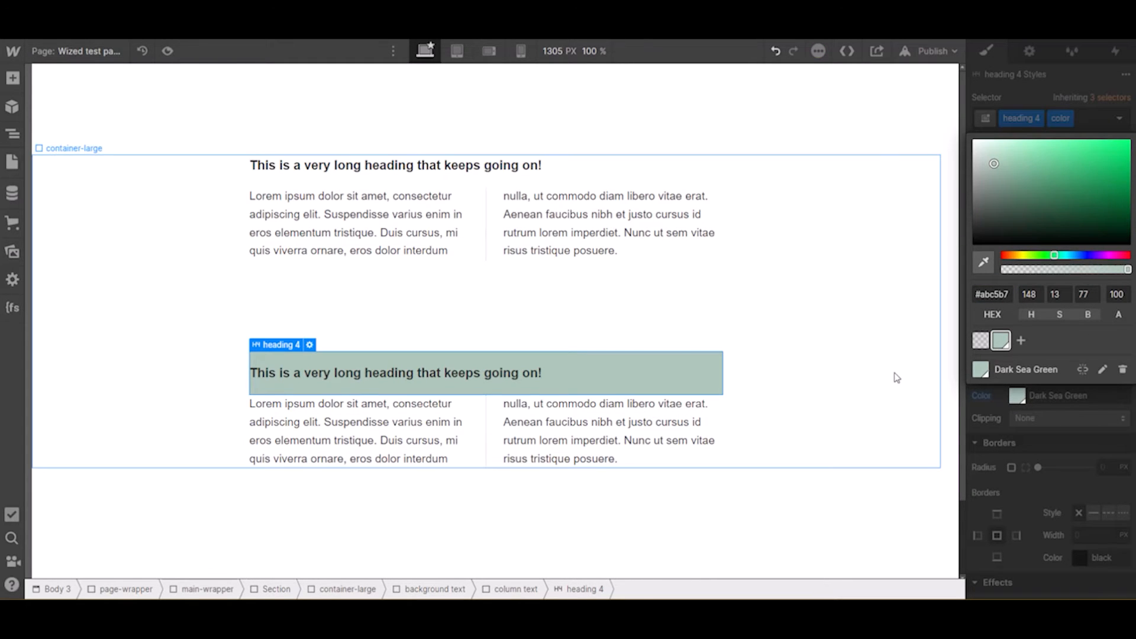
# - Give the paragraph in the second column text block a darker green background, #869d91, starting from the Dark Sea Green swatch
pyautogui.click(644, 452)
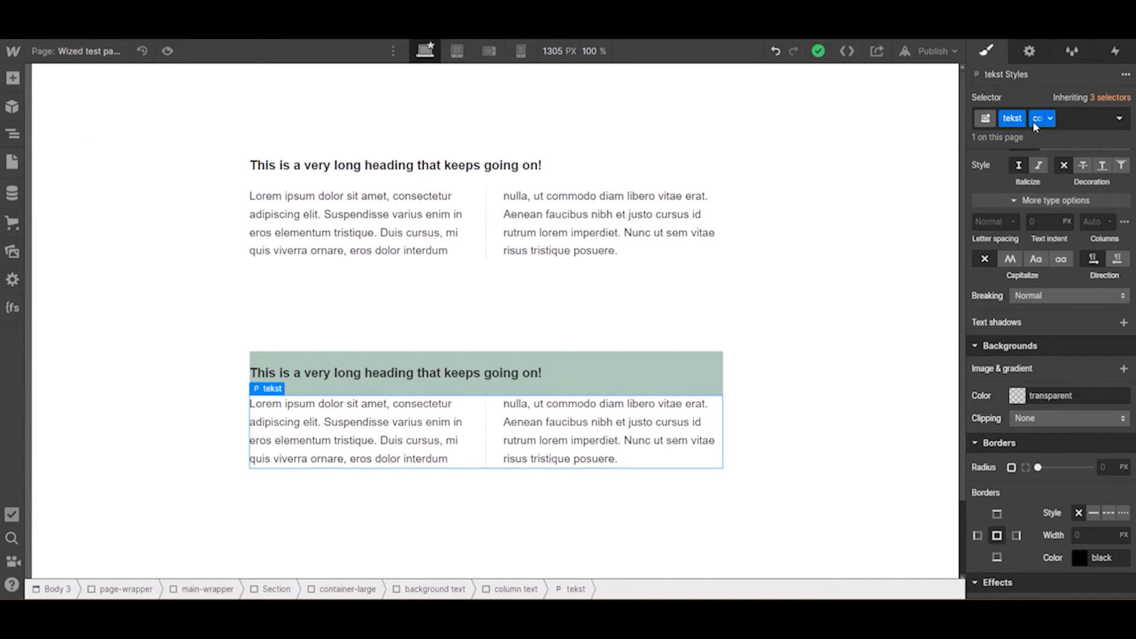
pyautogui.click(1015, 403)
pyautogui.click(998, 370)
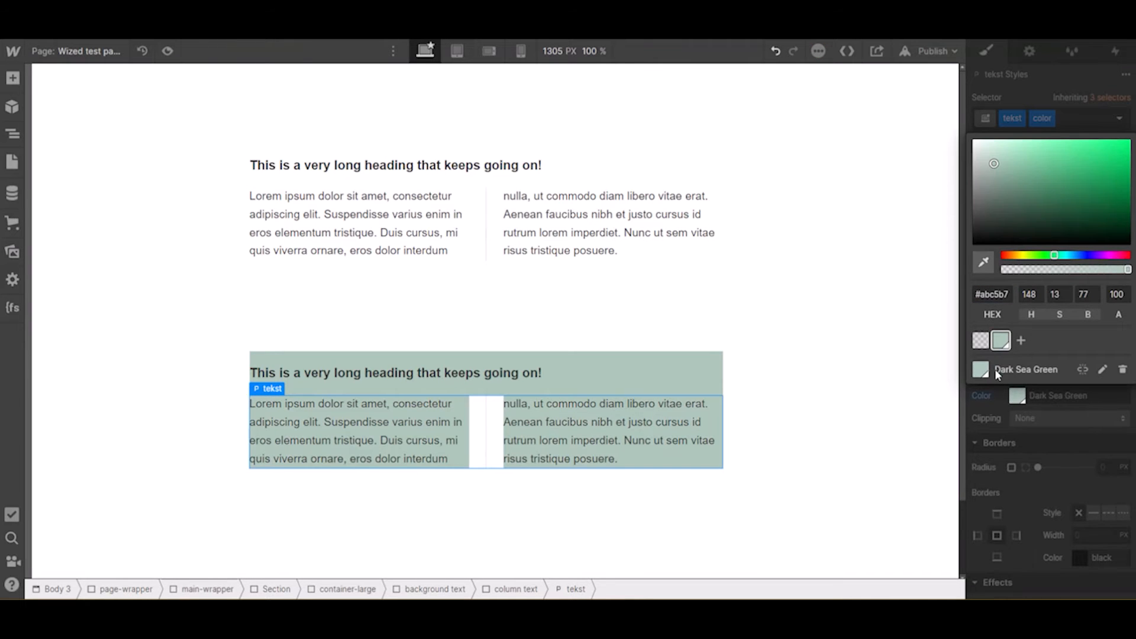
pyautogui.click(993, 164)
pyautogui.moveTo(993, 163); pyautogui.dragTo(995, 179)
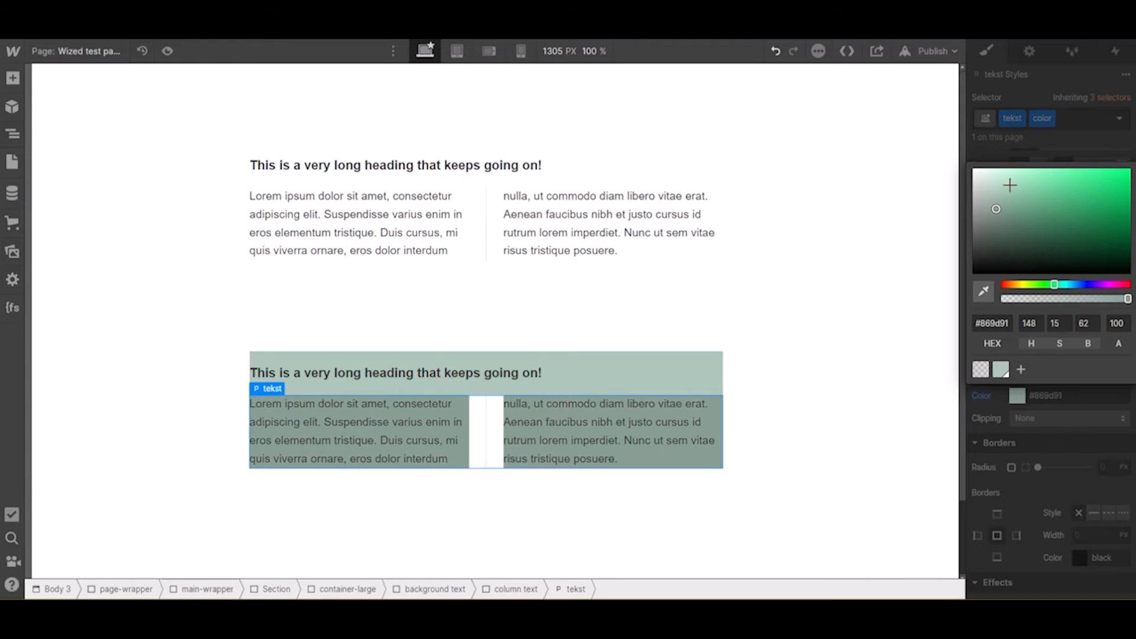
pyautogui.click(765, 421)
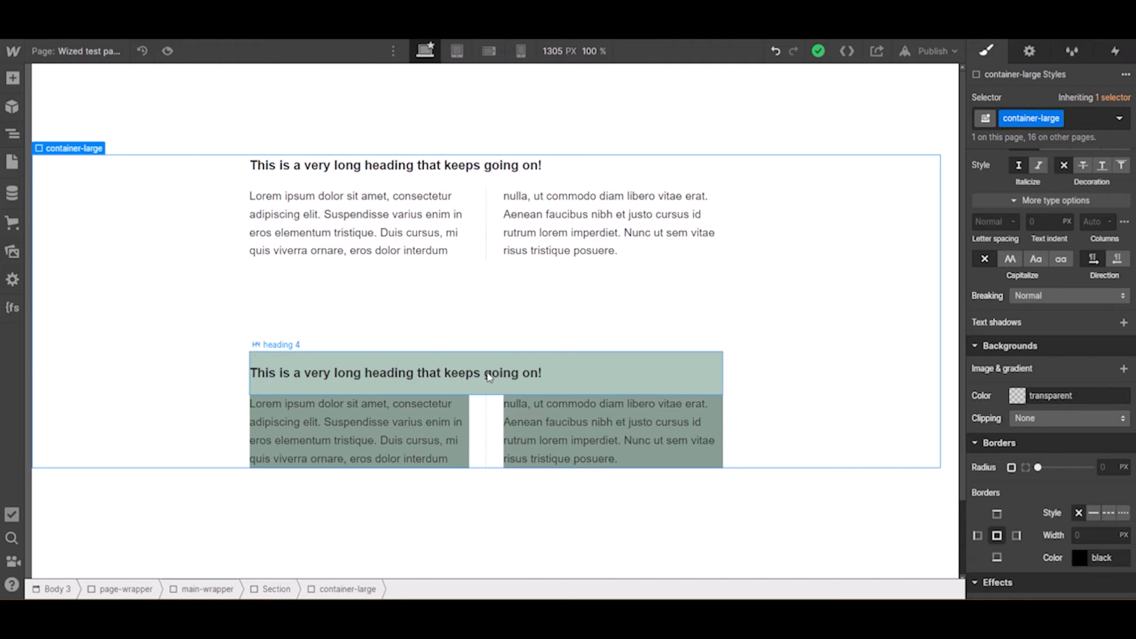
# - Turn column spanning off and back on for the heading in the second column text block
pyautogui.click(648, 373)
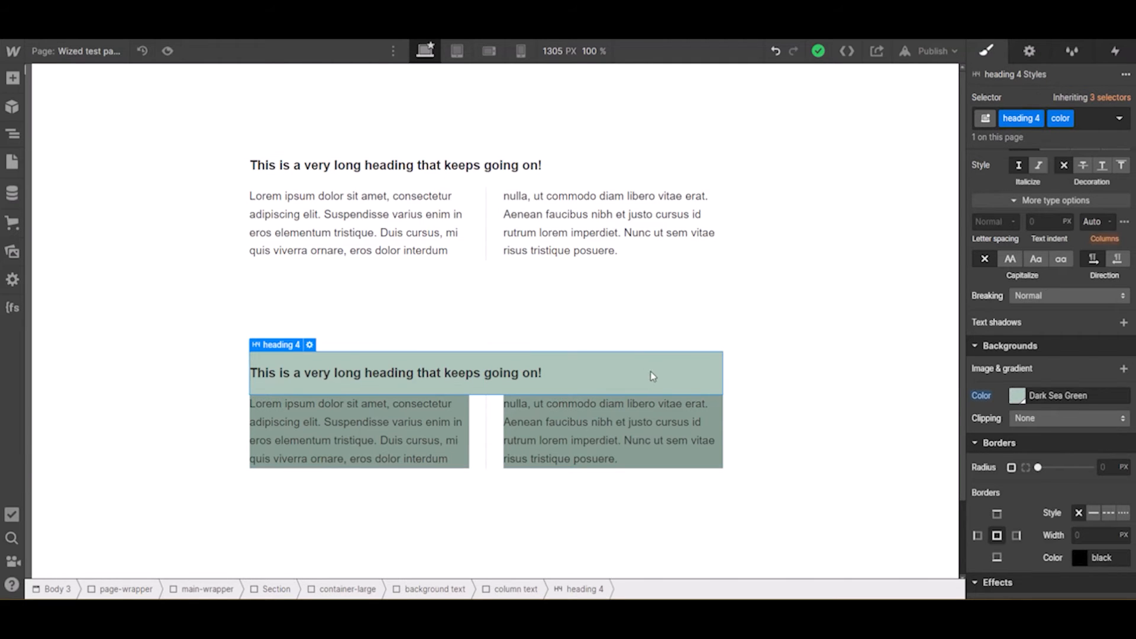
pyautogui.scroll(-3, 1116, 367)
pyautogui.scroll(6, 1116, 368)
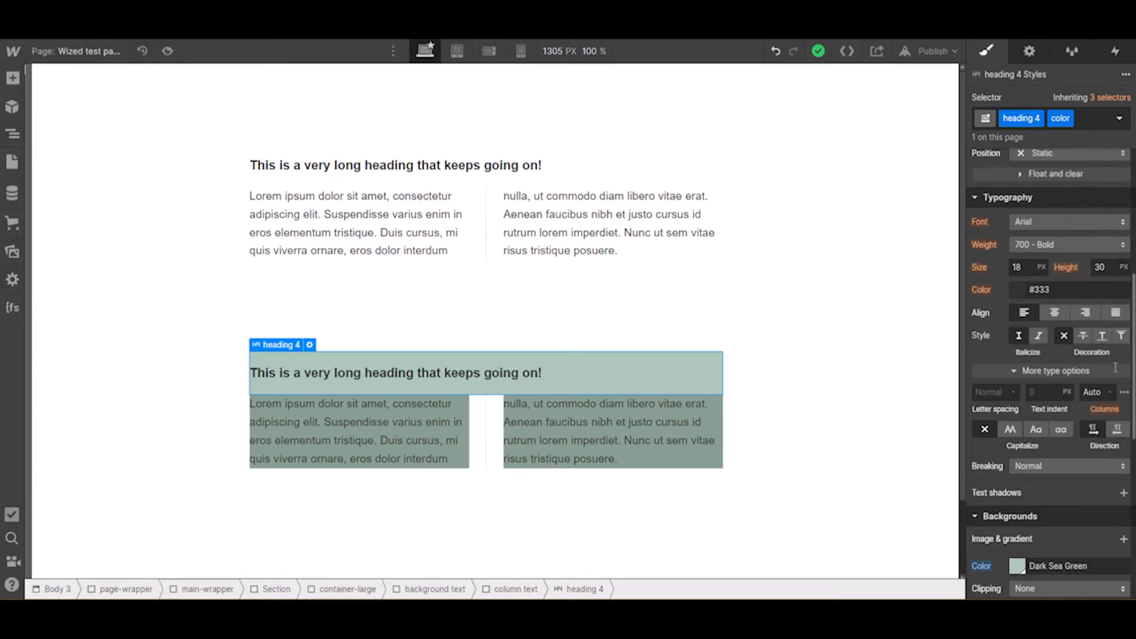
pyautogui.scroll(4, 1115, 368)
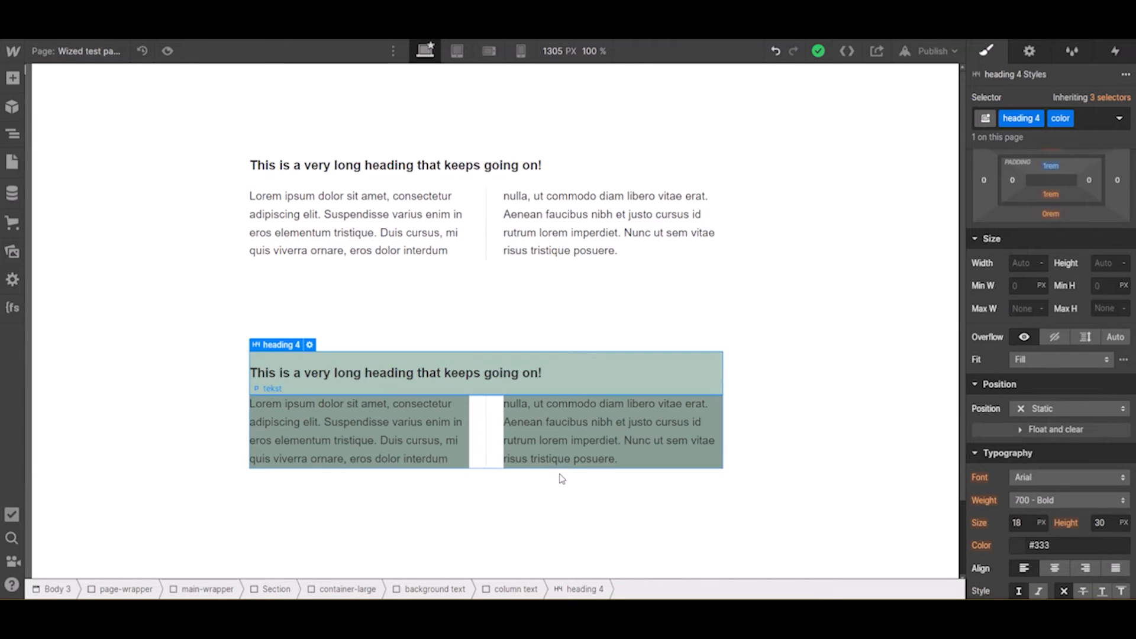
pyautogui.scroll(-5, 1049, 354)
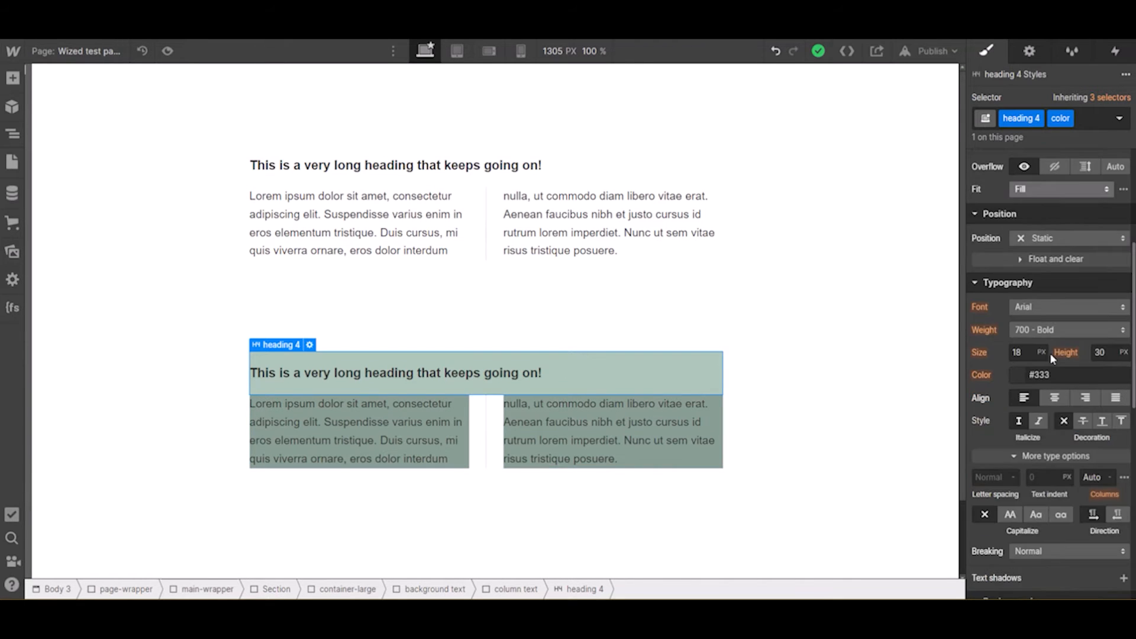
pyautogui.scroll(-3, 1050, 353)
pyautogui.scroll(6, 1051, 353)
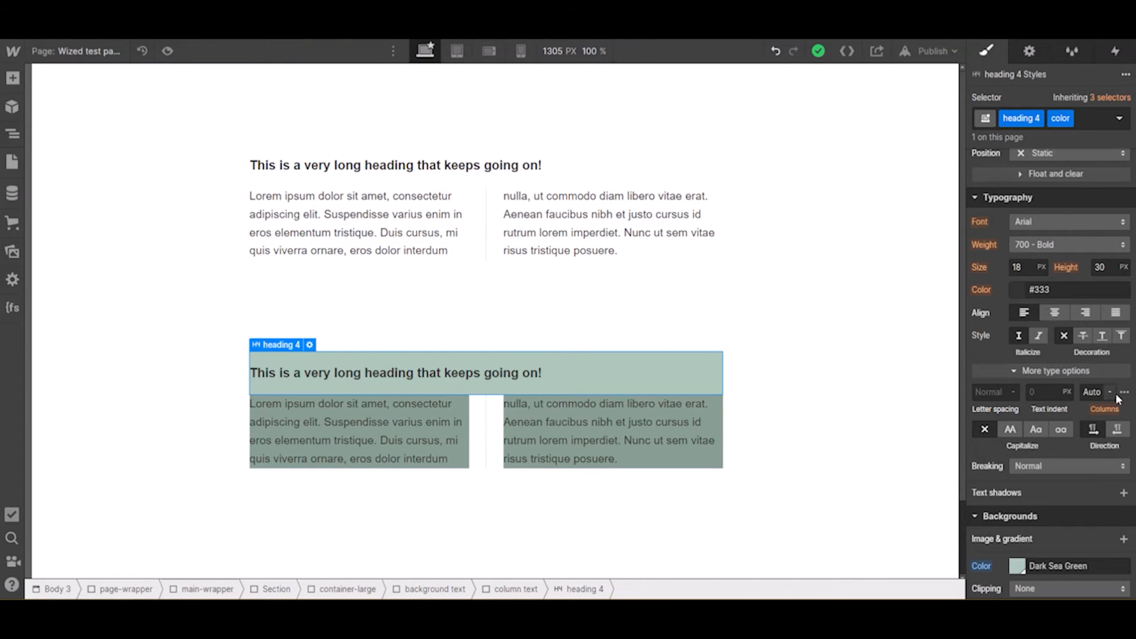
pyautogui.click(1125, 393)
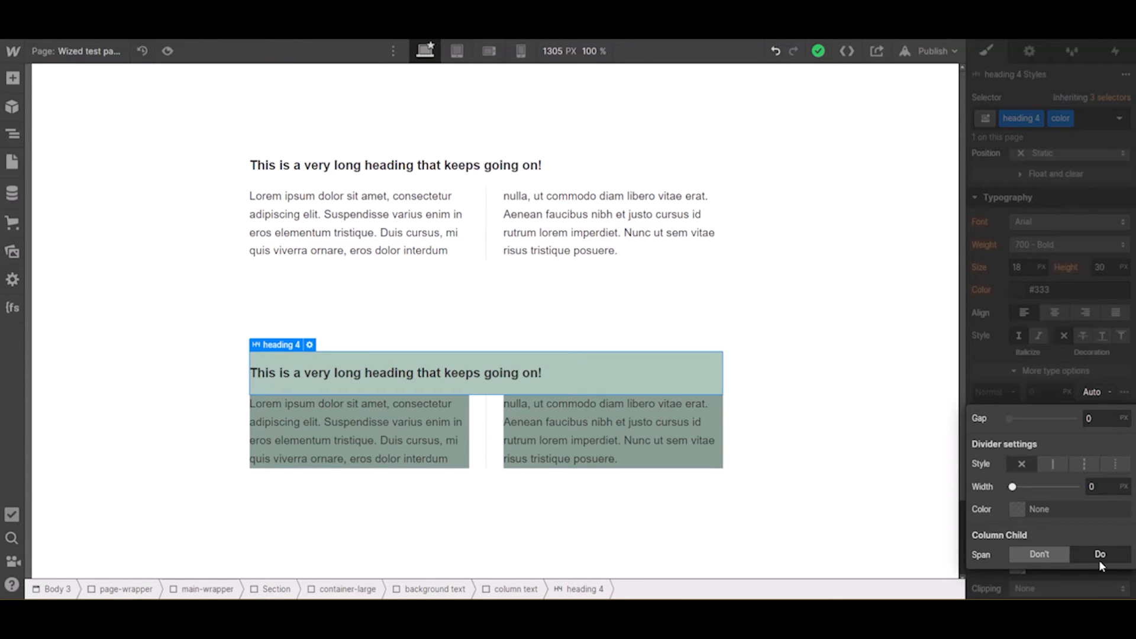
pyautogui.click(1049, 555)
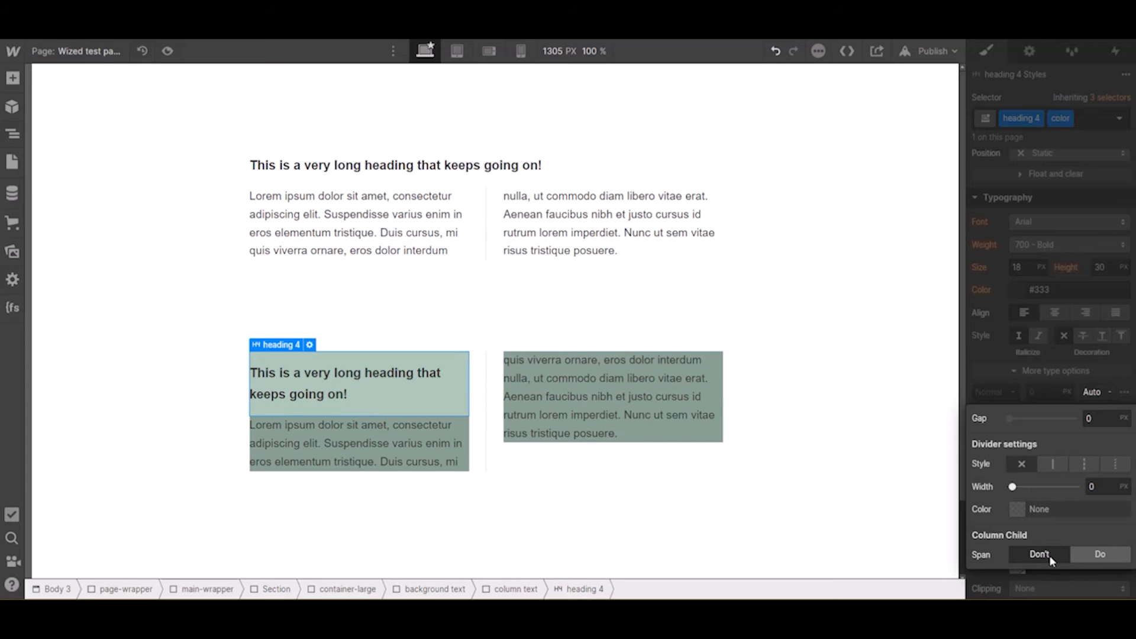
pyautogui.click(1111, 556)
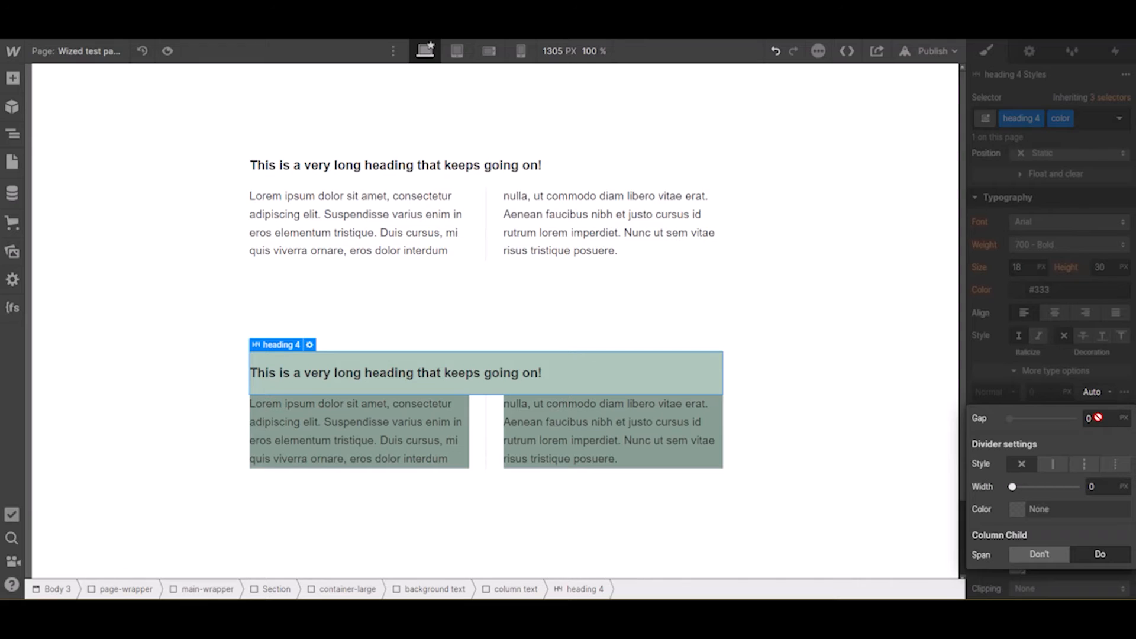
pyautogui.click(1125, 393)
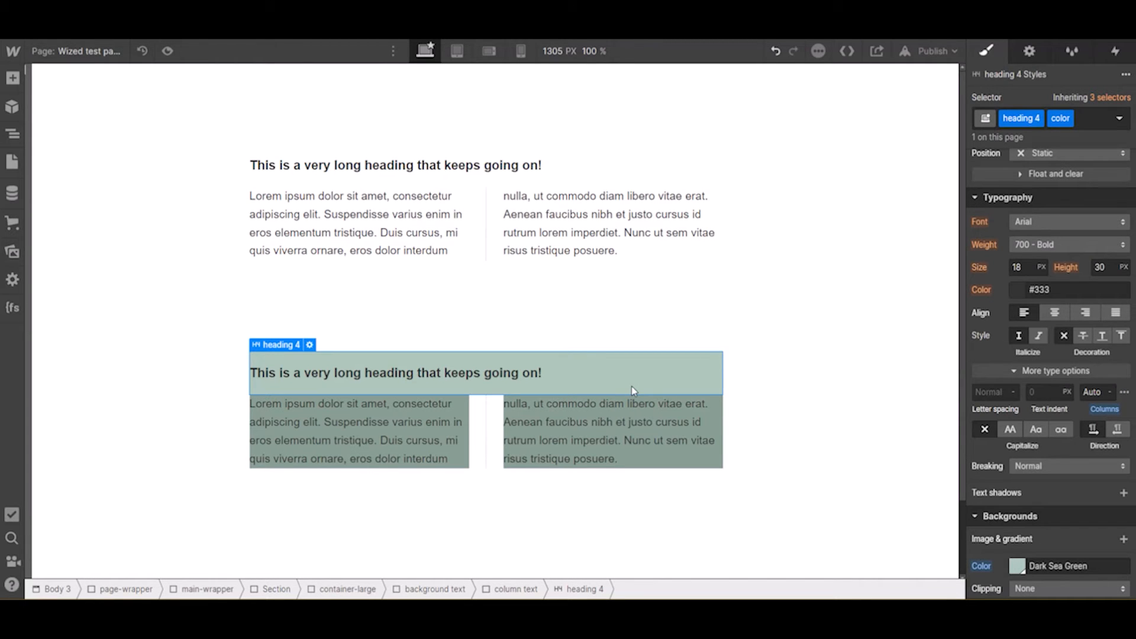
# - Set the gap between the columns of the second column text block to 0 rem
pyautogui.click(450, 591)
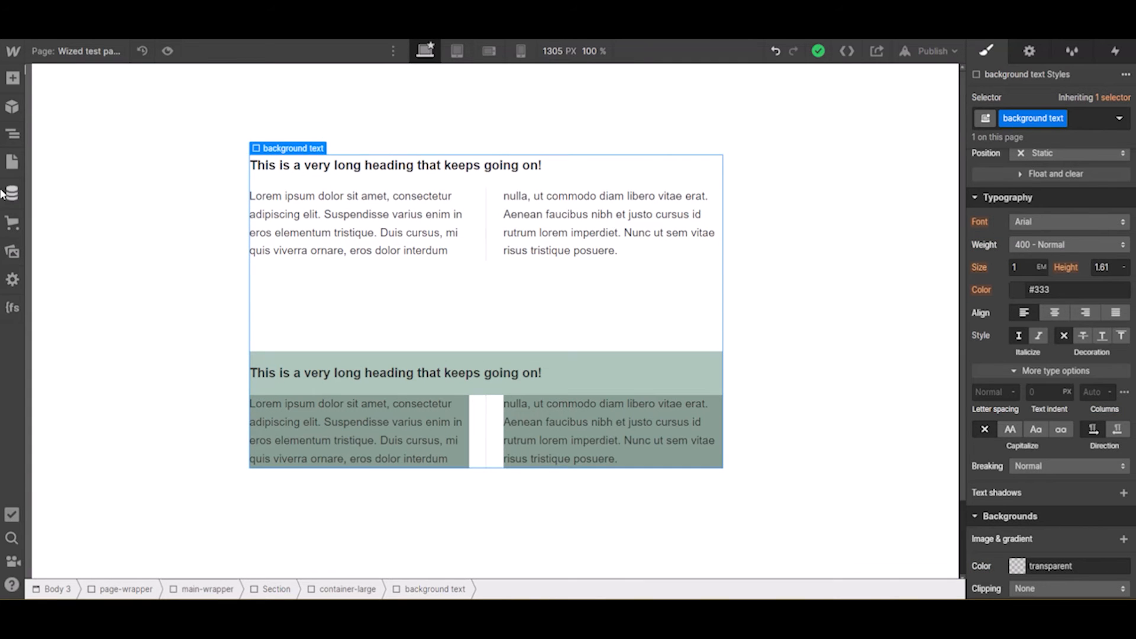
pyautogui.click(12, 134)
pyautogui.click(130, 258)
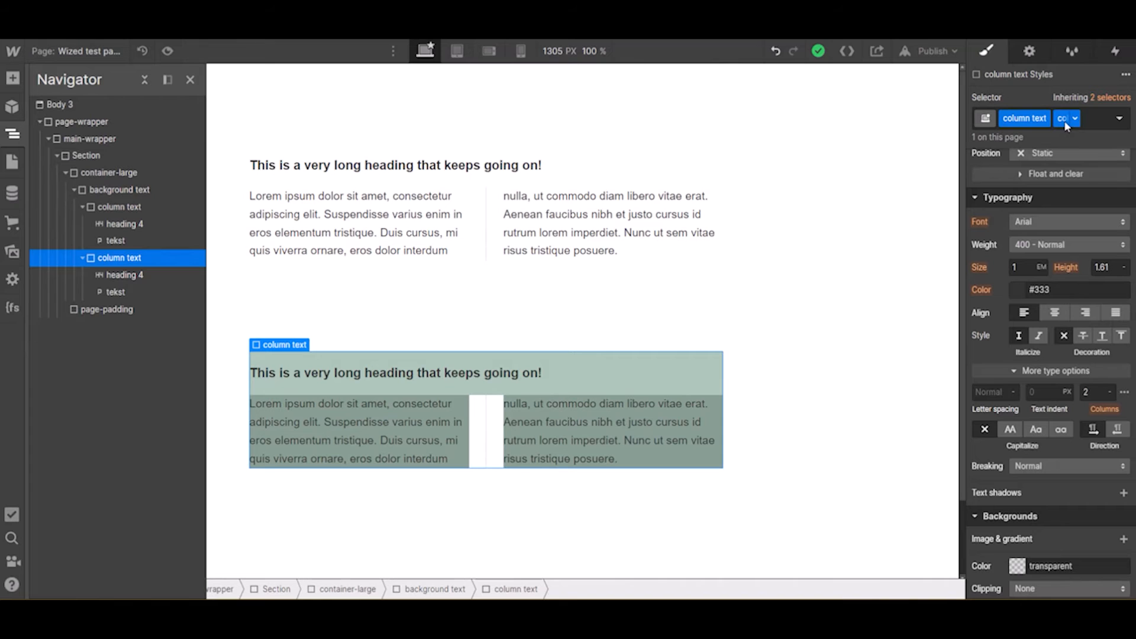
pyautogui.click(1123, 392)
pyautogui.moveTo(1029, 419); pyautogui.dragTo(1002, 419)
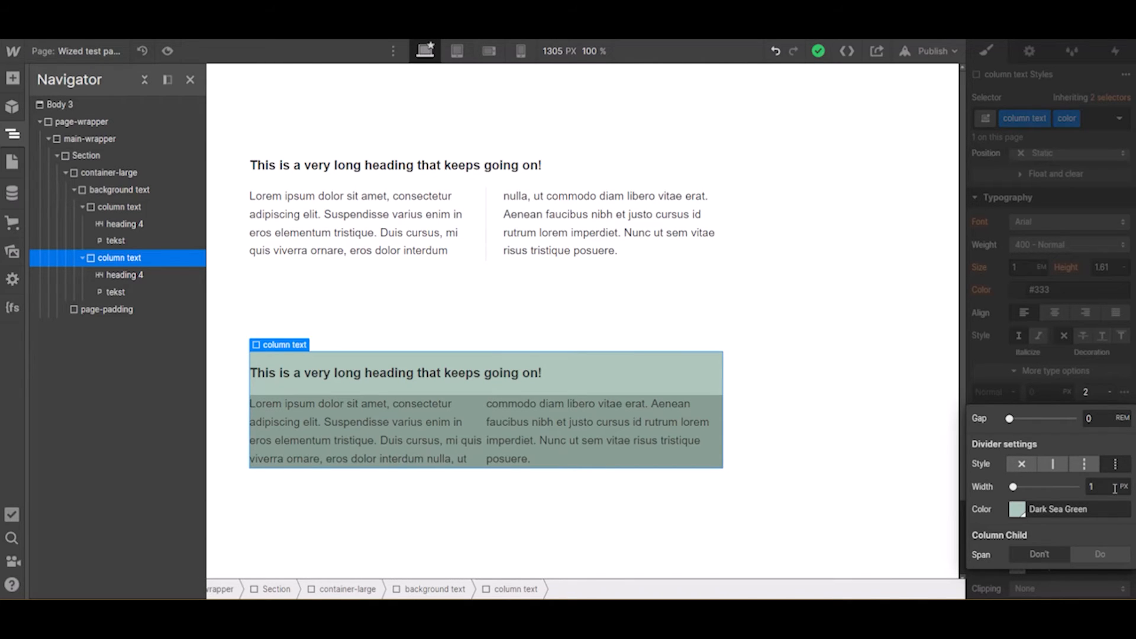
# - Set the left and right padding of the second block's paragraph to 20 px
pyautogui.click(560, 437)
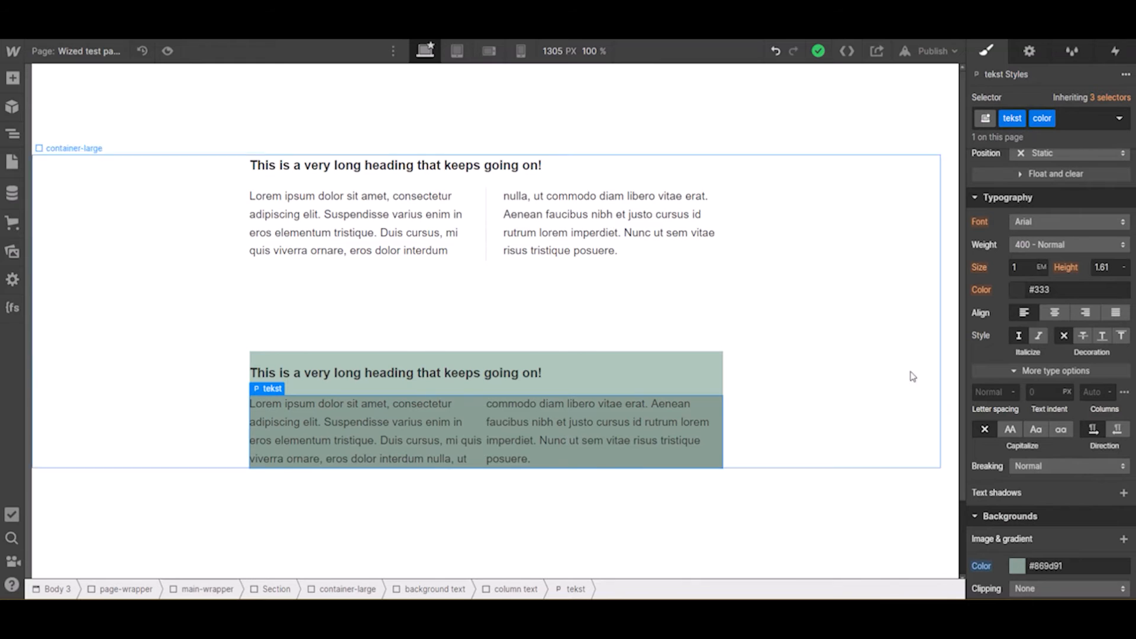
pyautogui.scroll(5, 1077, 378)
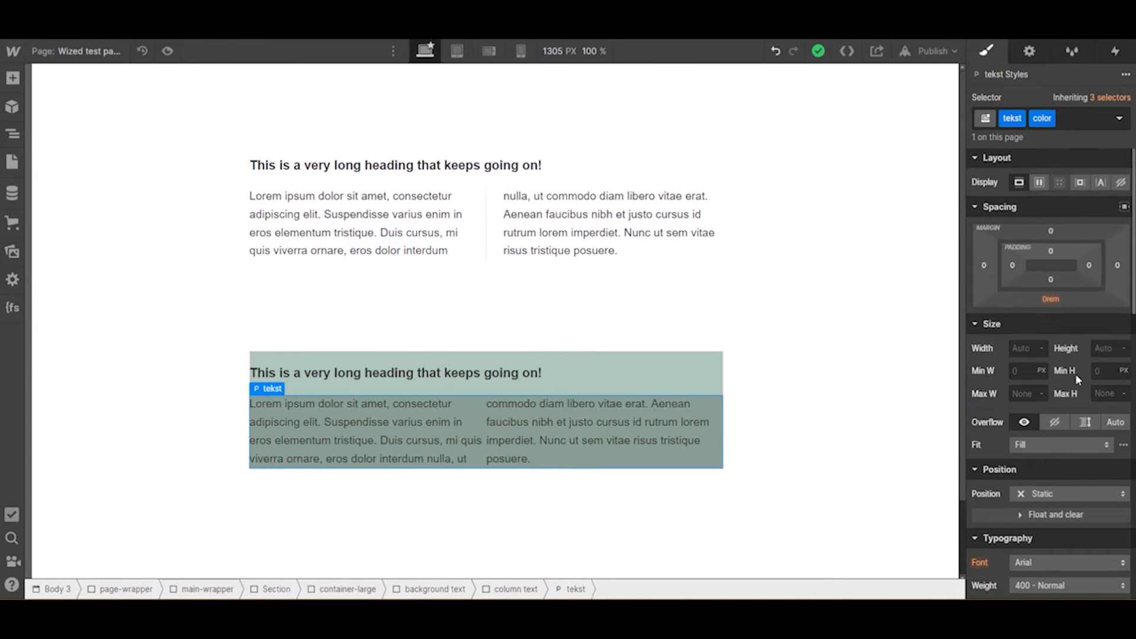
pyautogui.click(1014, 270)
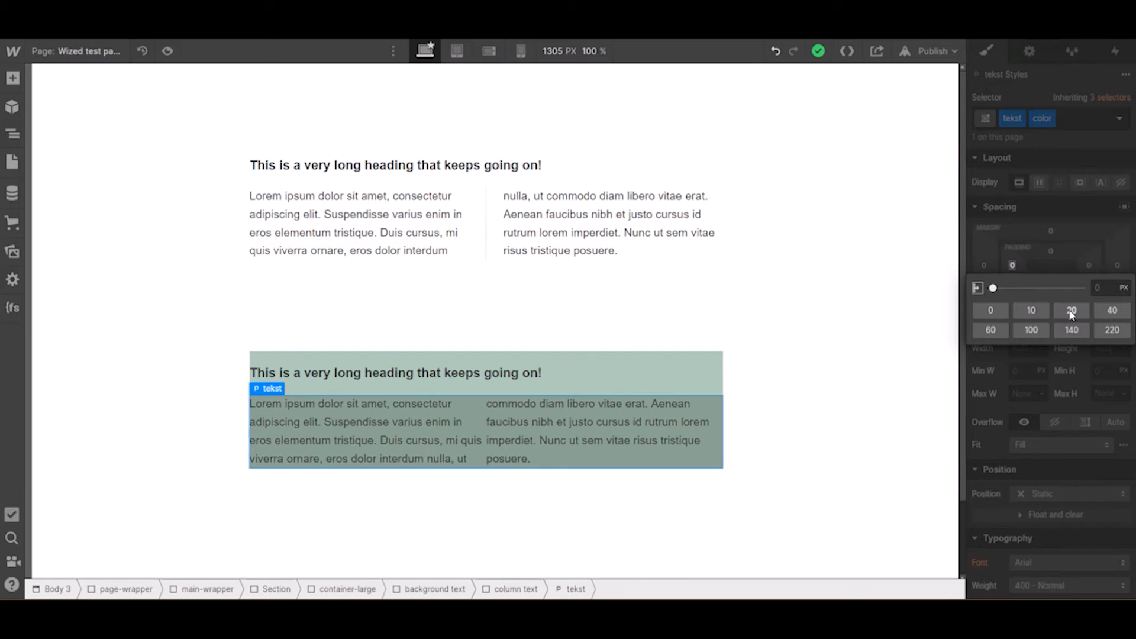
pyautogui.click(1071, 311)
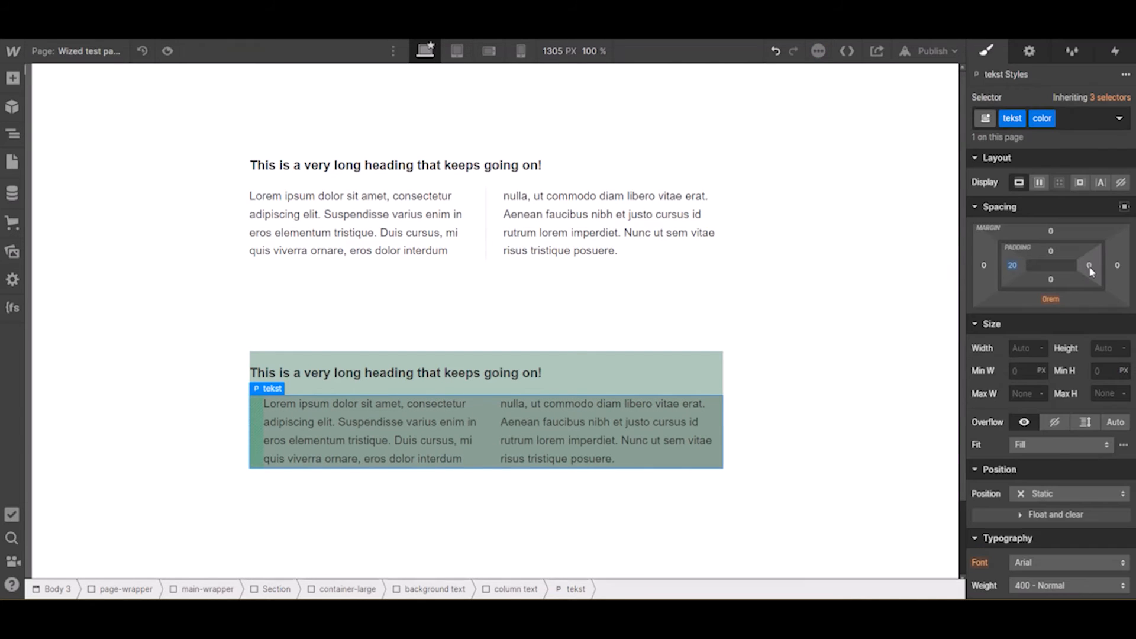
pyautogui.click(1089, 266)
pyautogui.click(1082, 316)
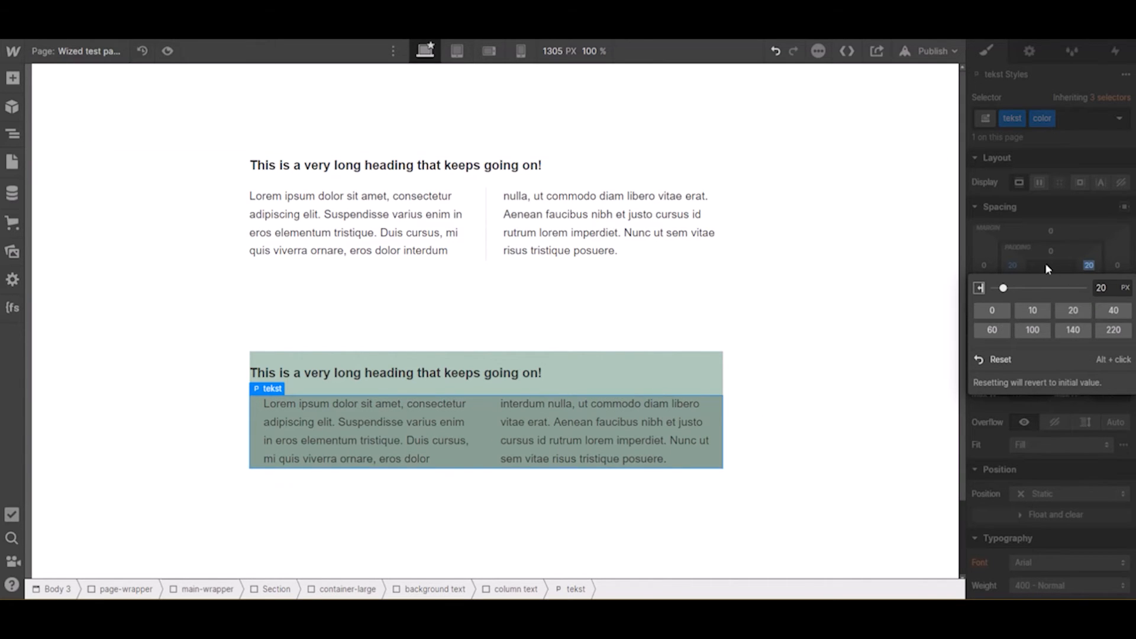
pyautogui.click(1045, 247)
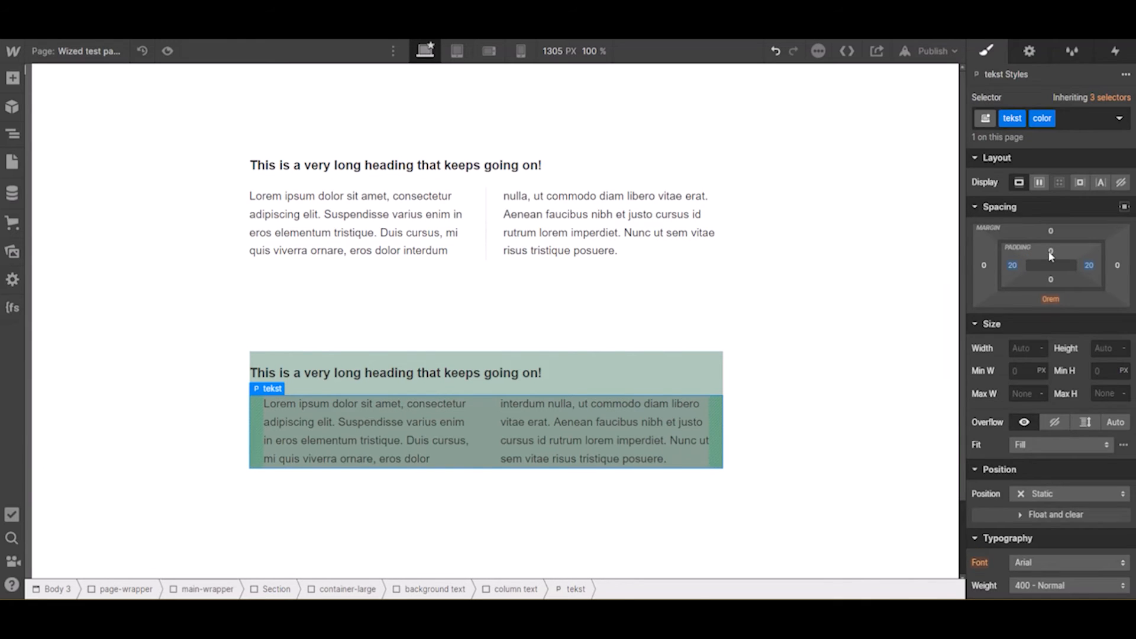
# - Try 20 px of top and bottom padding on the second block's paragraph
pyautogui.click(1050, 251)
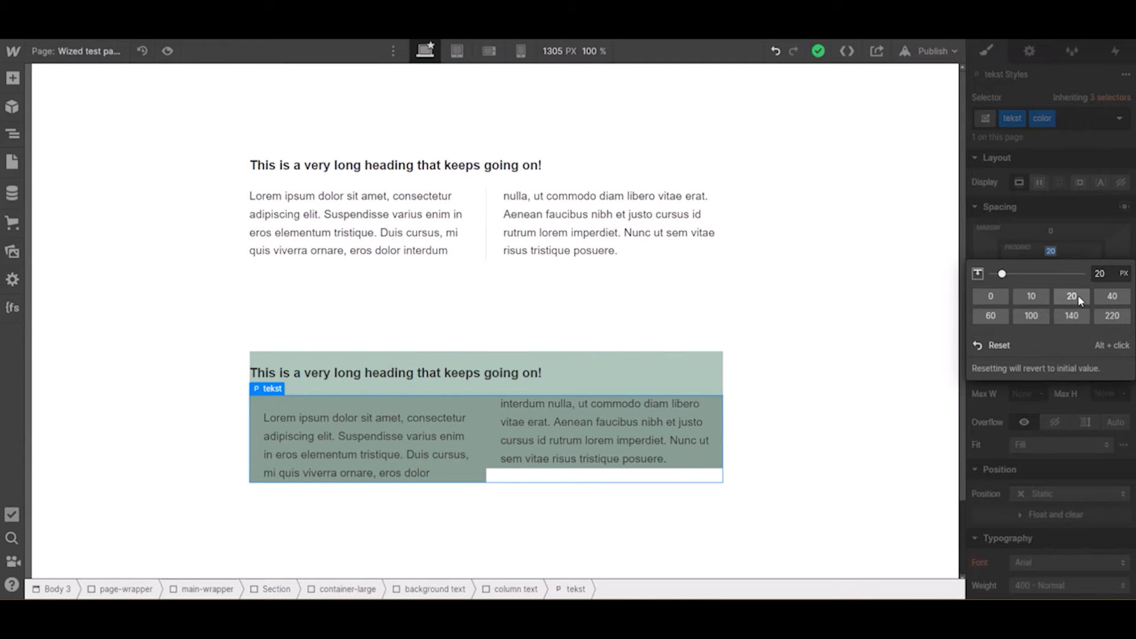
pyautogui.click(1059, 257)
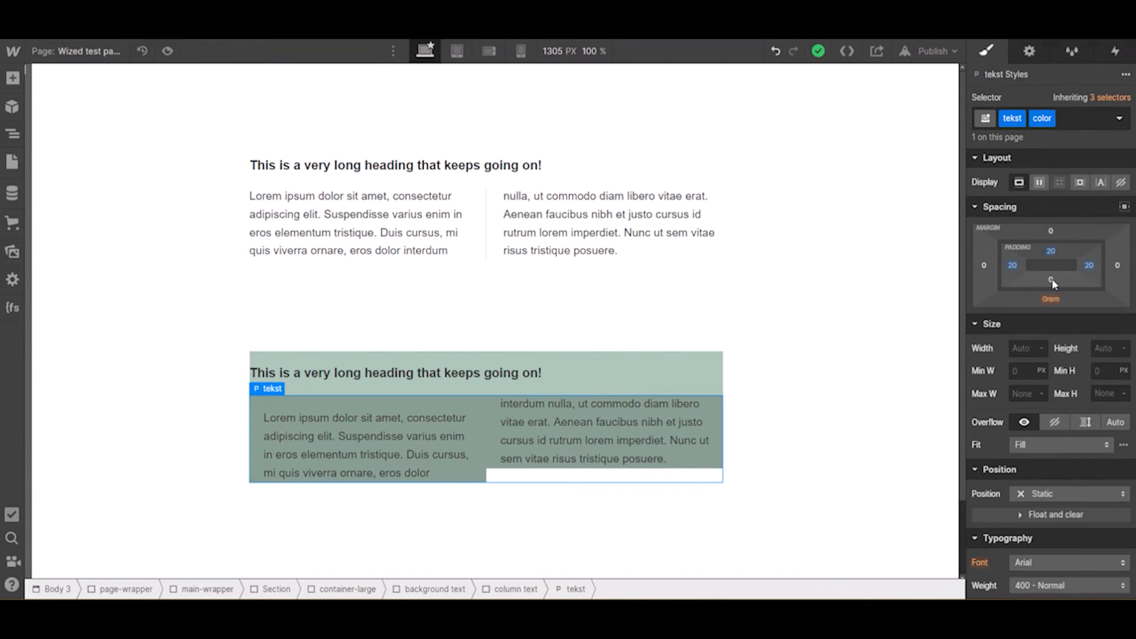
pyautogui.click(1052, 280)
pyautogui.click(1072, 325)
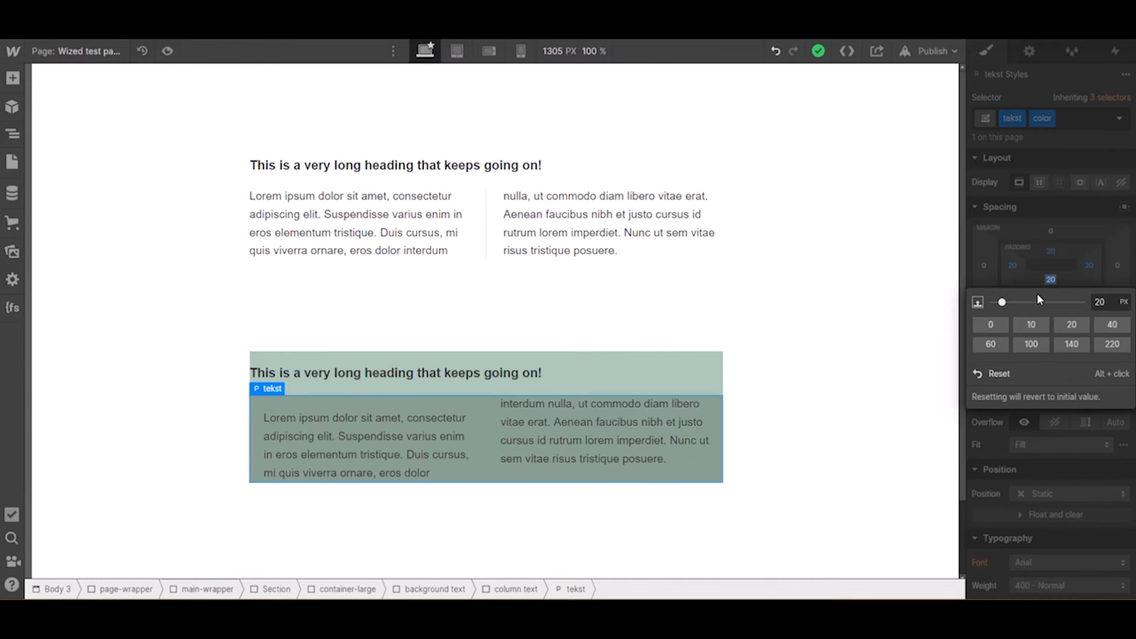
# - Reset the top and bottom padding of the second block's paragraph
pyautogui.click(1052, 279)
pyautogui.click(1051, 279)
pyautogui.click(1051, 251)
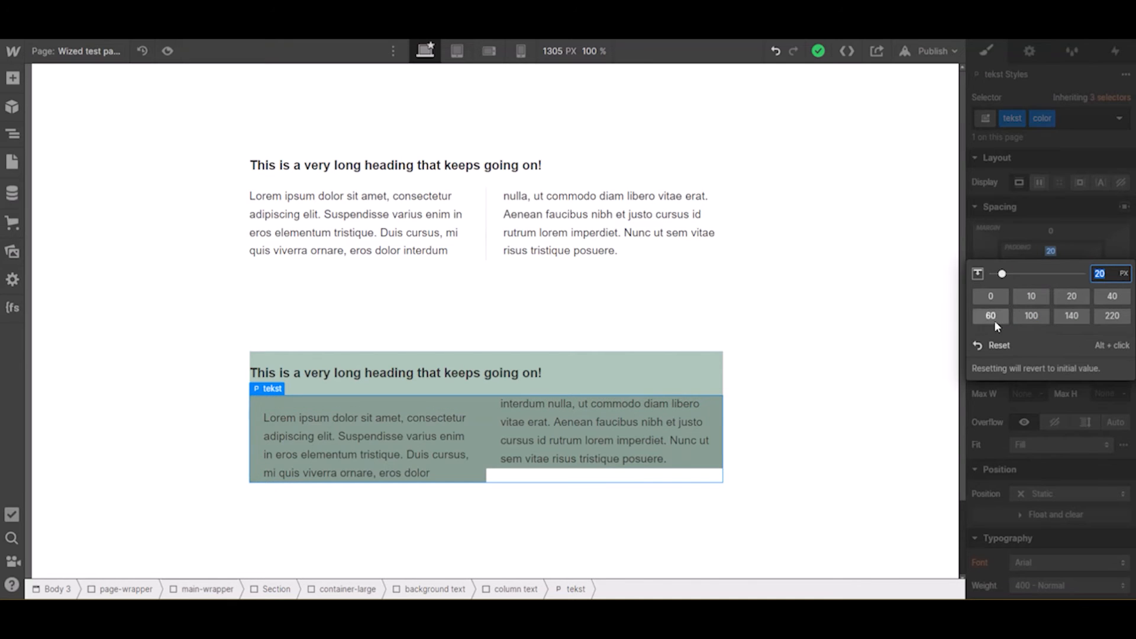
pyautogui.click(996, 346)
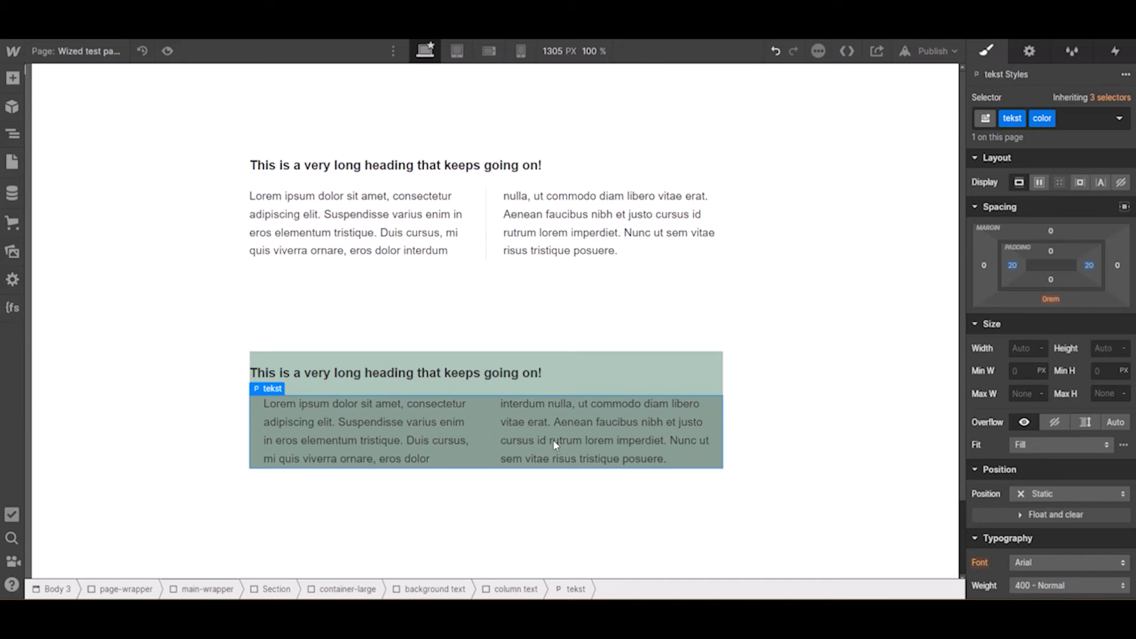
pyautogui.scroll(-4, 1097, 326)
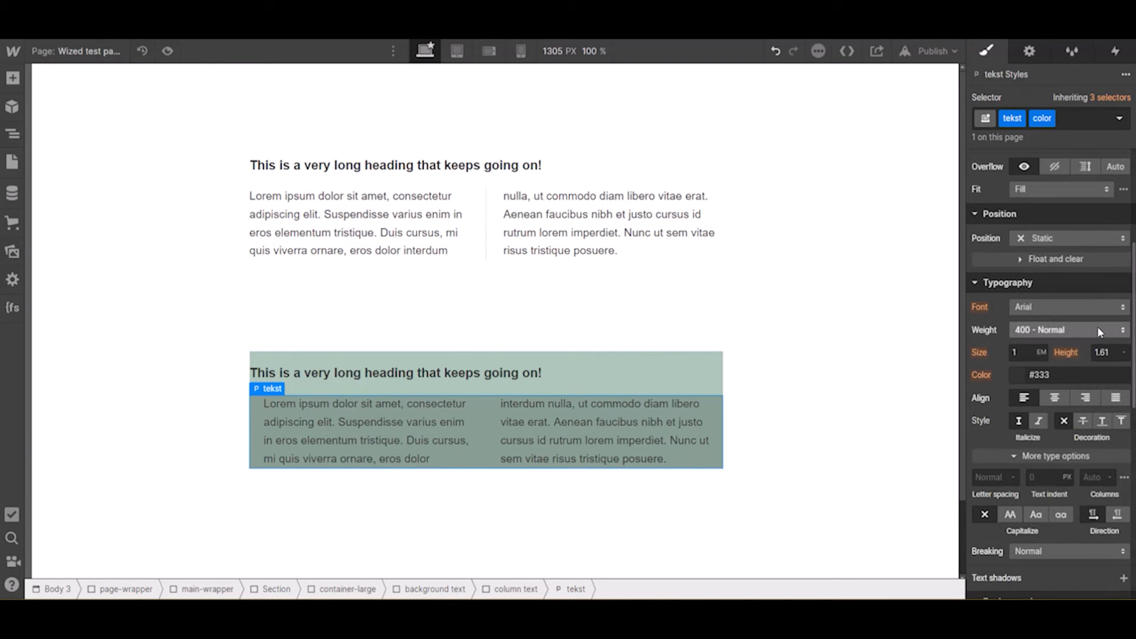
pyautogui.scroll(-4, 1097, 326)
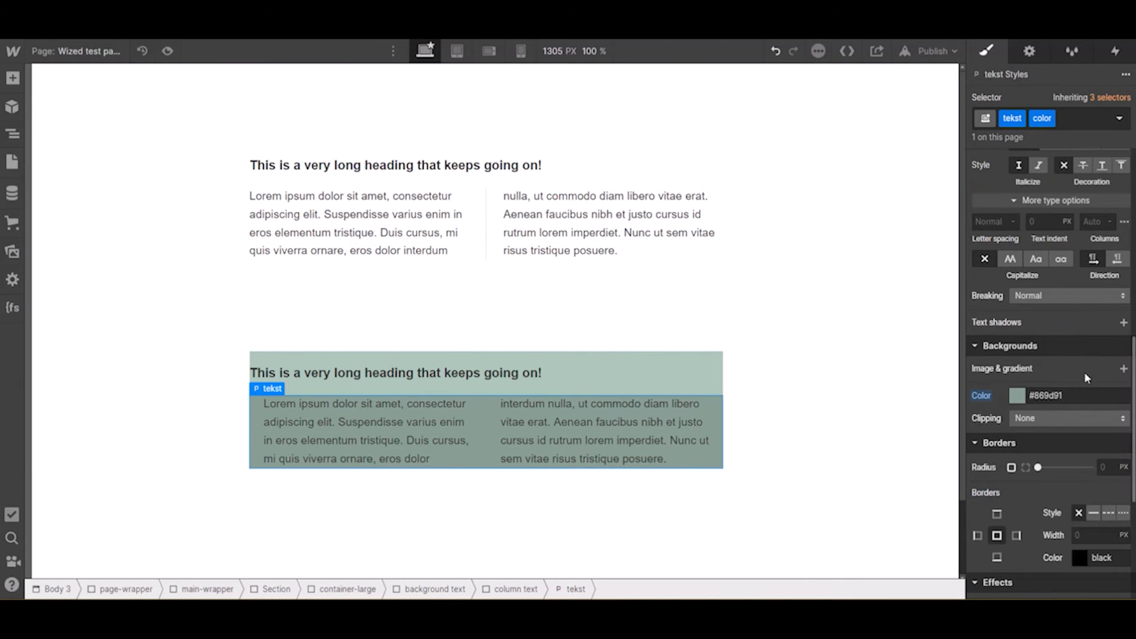
pyautogui.scroll(4, 1077, 391)
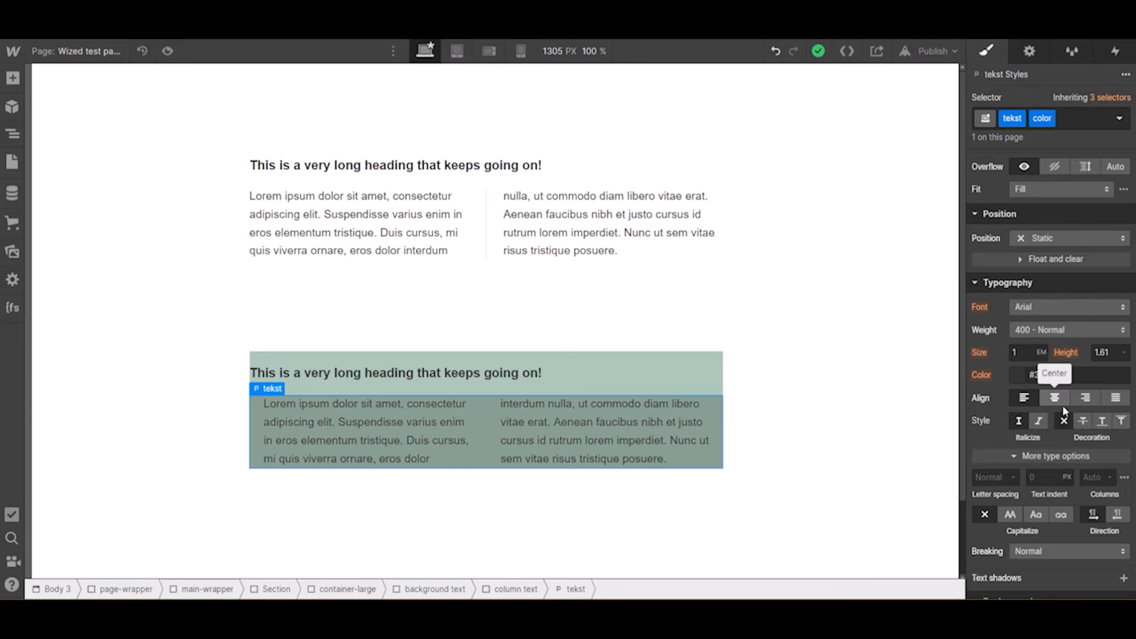
# - Set the column divider colour of the second column text block to white (#ffffff)
pyautogui.click(1125, 479)
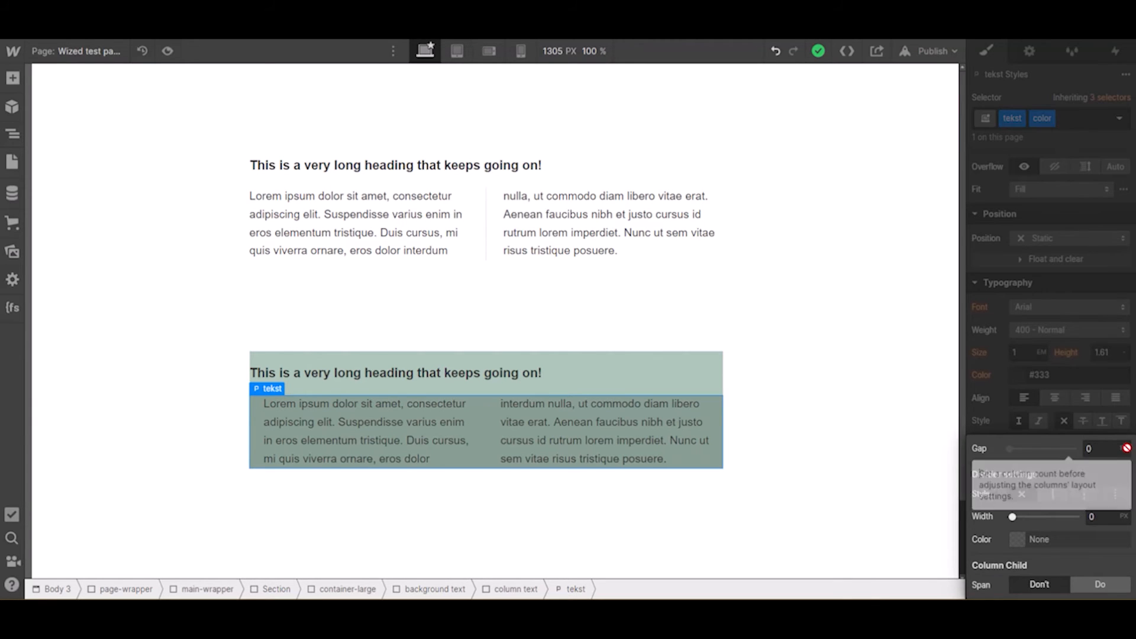
pyautogui.click(1117, 428)
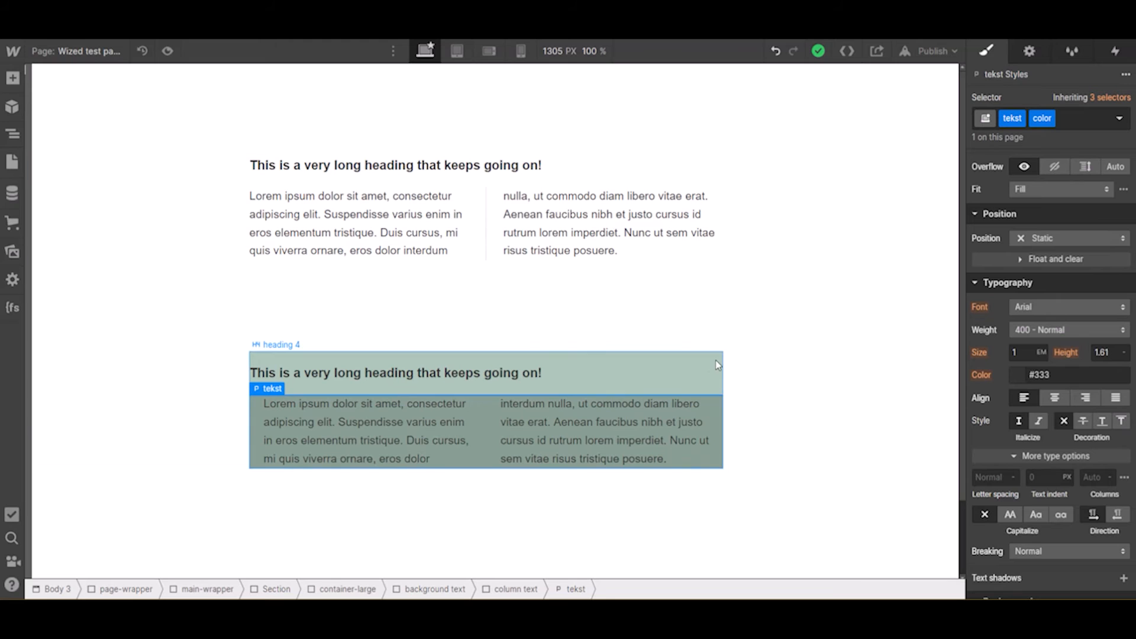
pyautogui.click(514, 589)
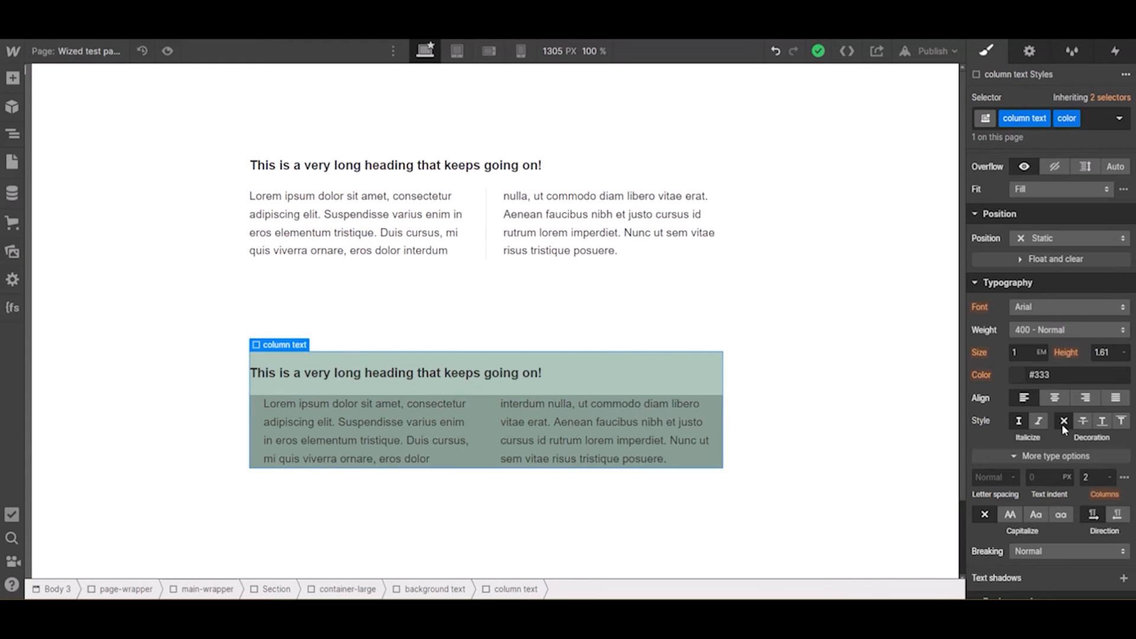
pyautogui.click(1125, 479)
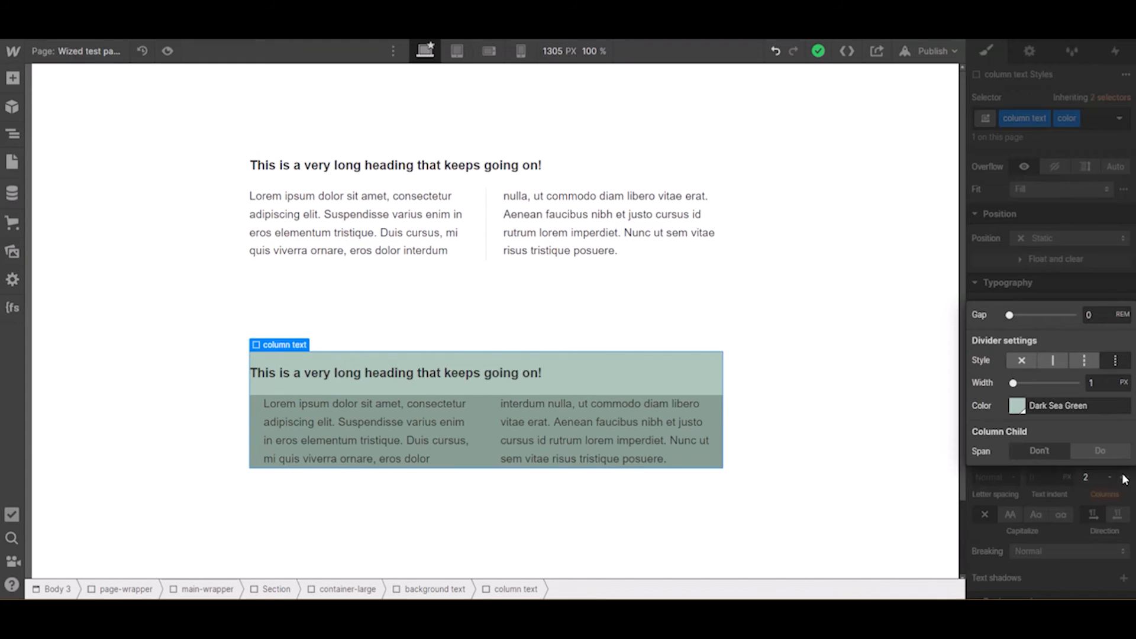
pyautogui.click(1016, 407)
pyautogui.moveTo(1000, 247); pyautogui.dragTo(945, 148)
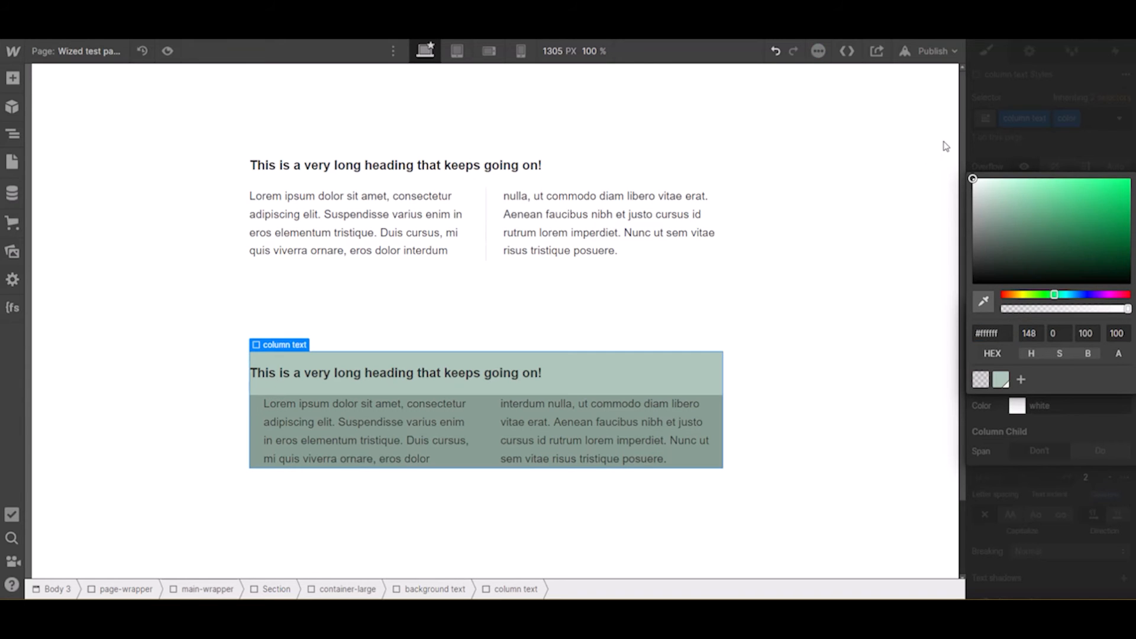
pyautogui.click(1025, 152)
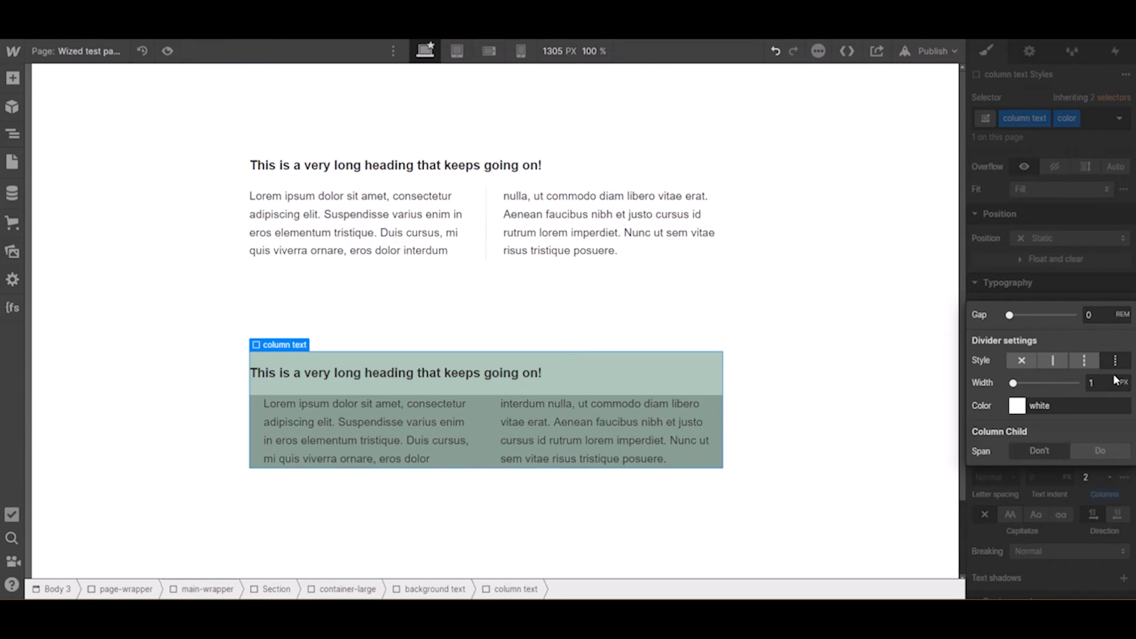
# - Set the gap between the columns of the second column text block to 1 px
pyautogui.click(1100, 312)
pyautogui.write('1')
pyautogui.press('Return')
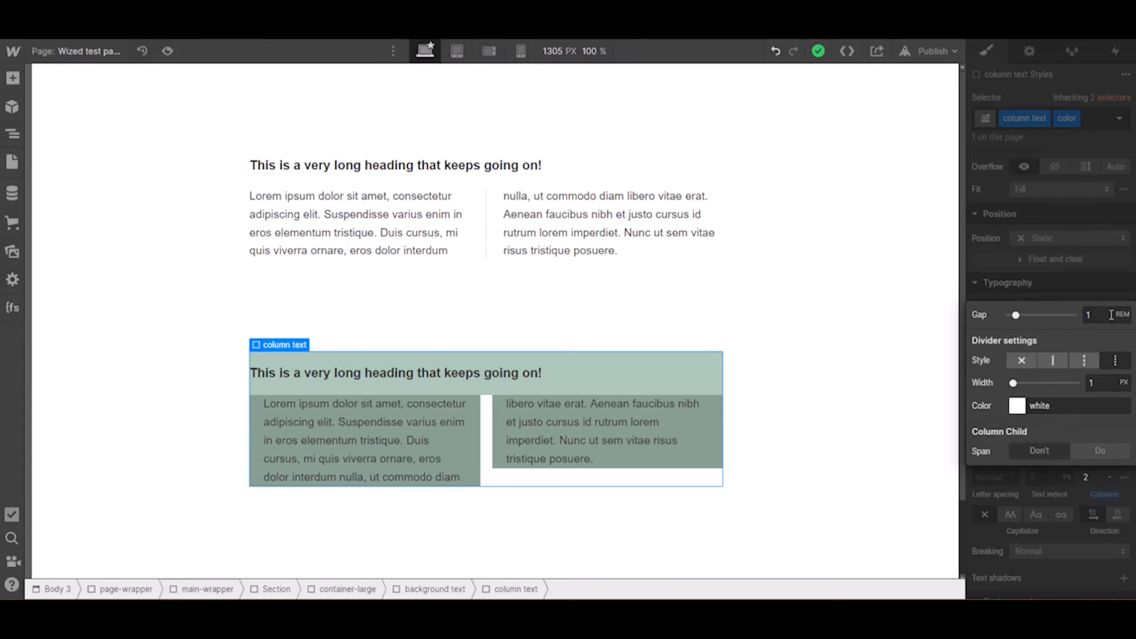
pyautogui.click(1122, 314)
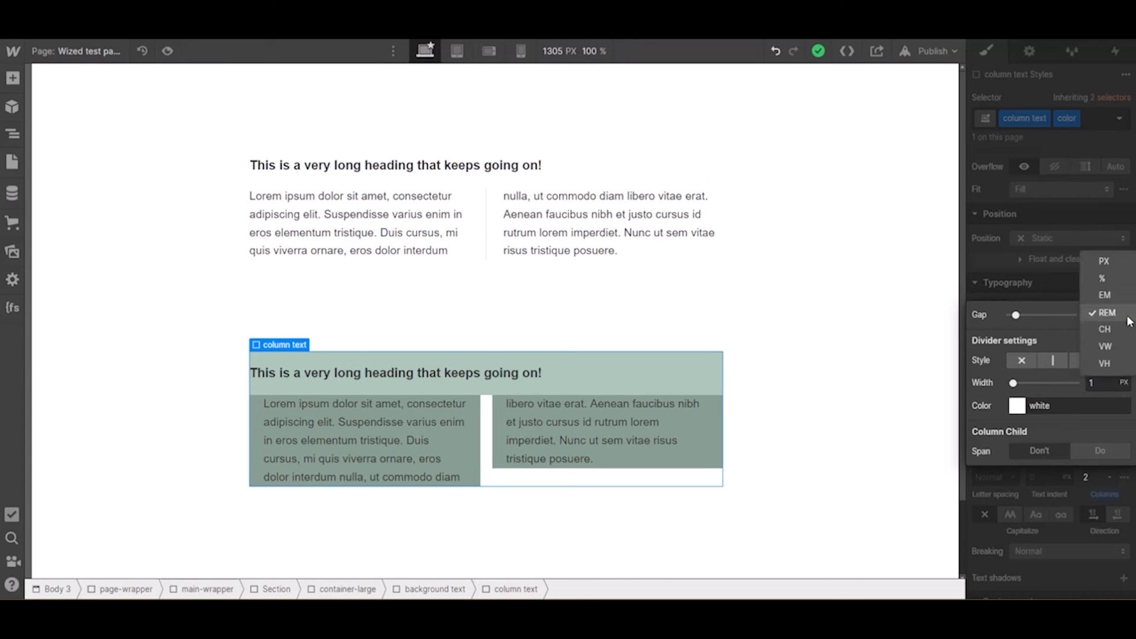
pyautogui.click(1118, 260)
pyautogui.click(763, 456)
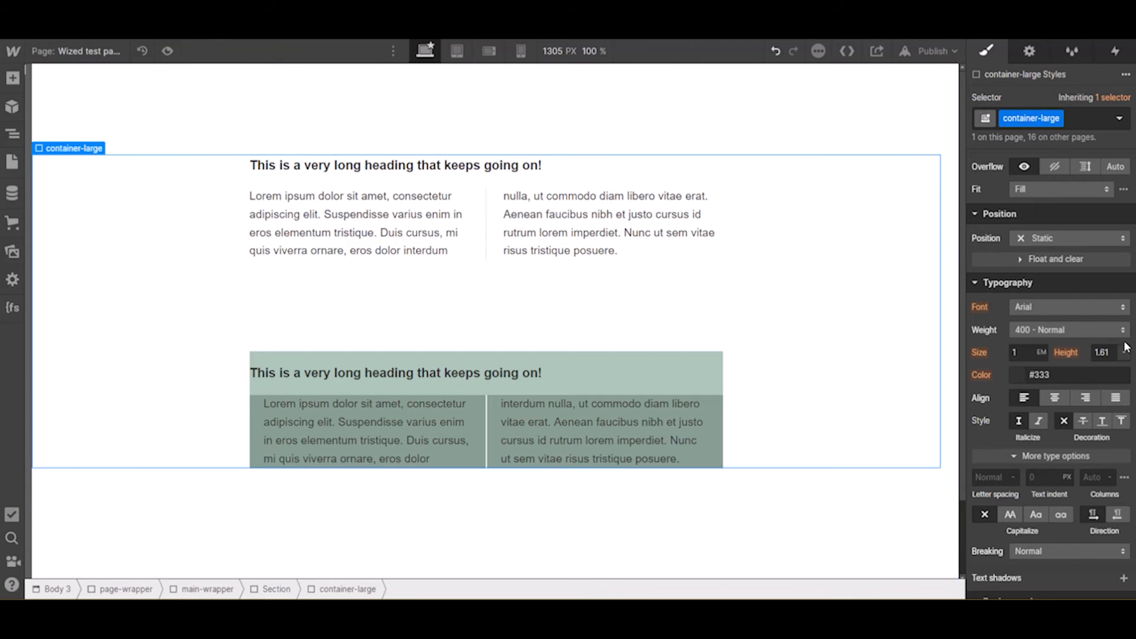
# - Check the column gap and dotted divider settings of the second column text block
pyautogui.click(1125, 477)
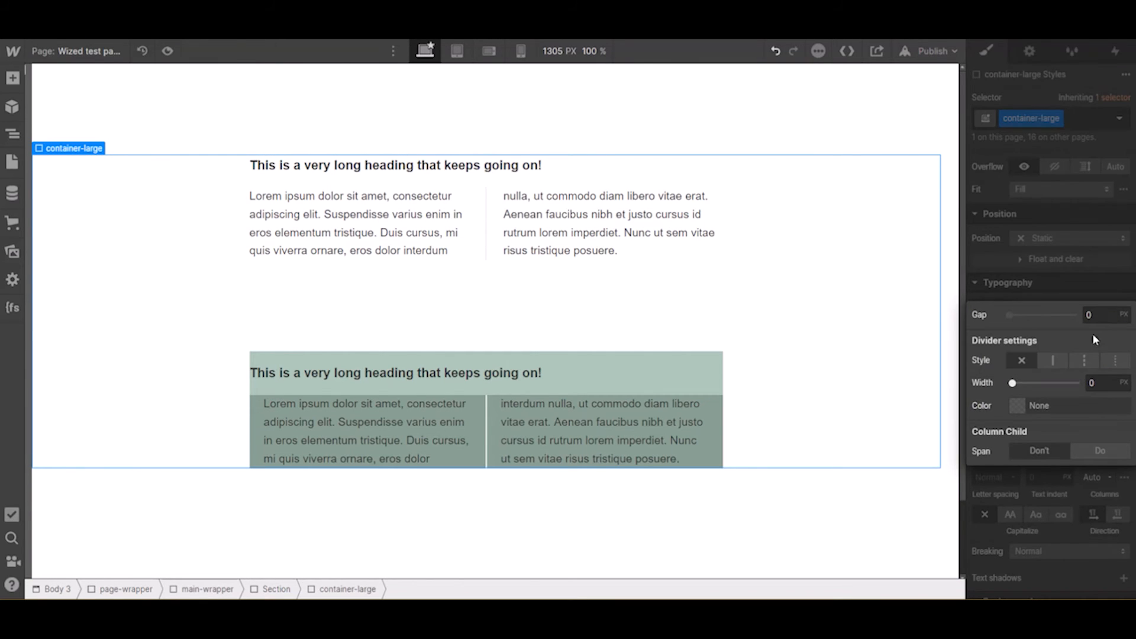
pyautogui.click(711, 388)
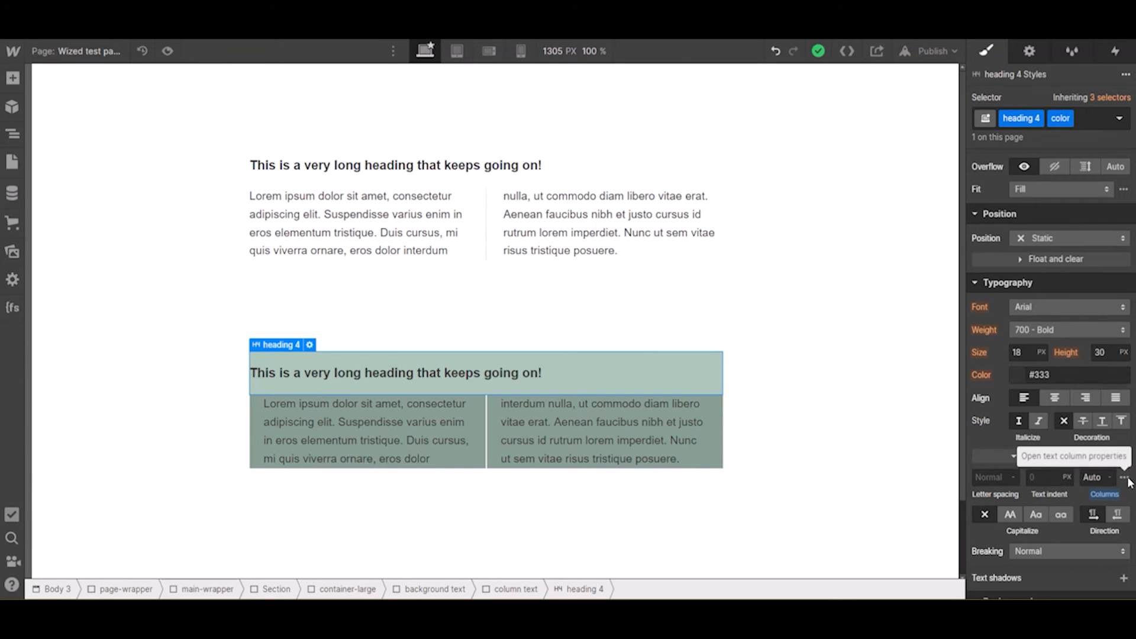
pyautogui.click(13, 134)
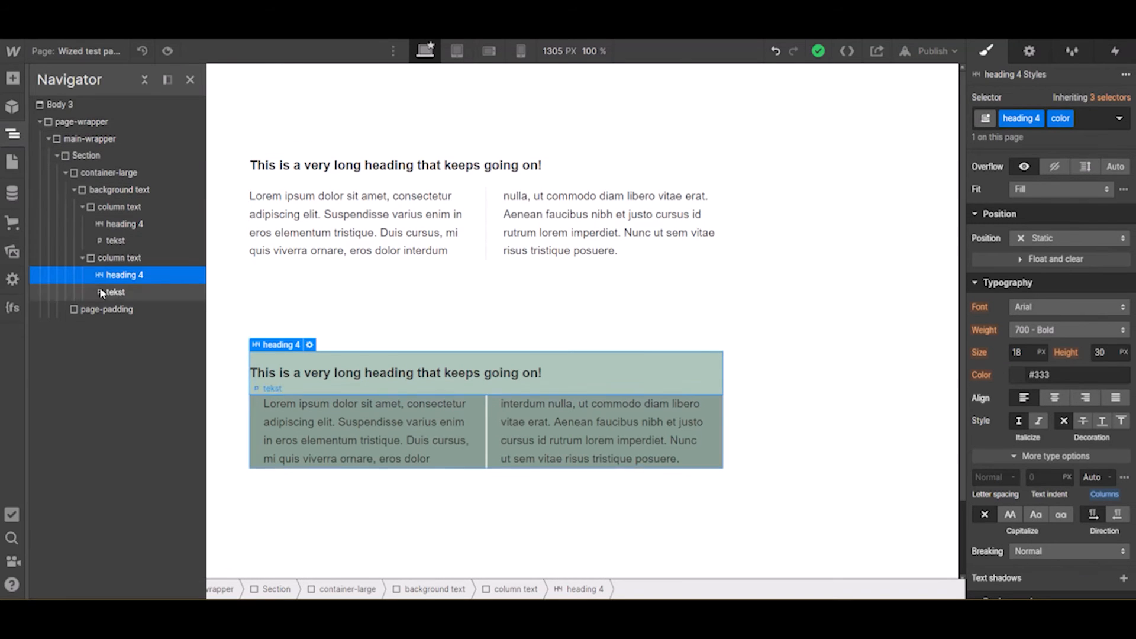
pyautogui.click(90, 263)
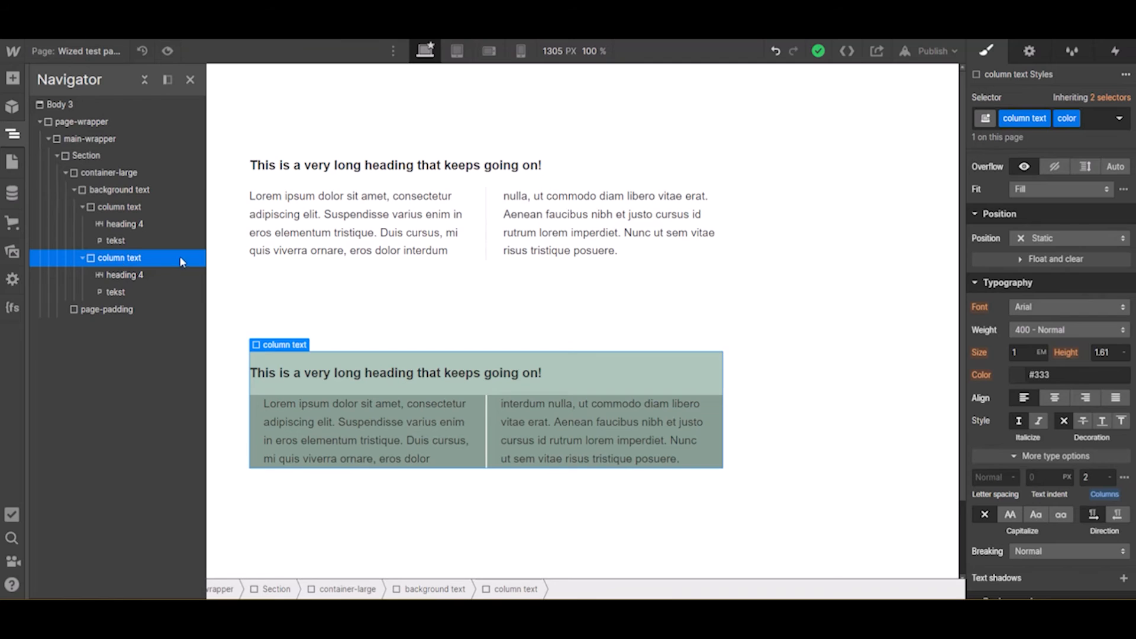
pyautogui.click(1125, 479)
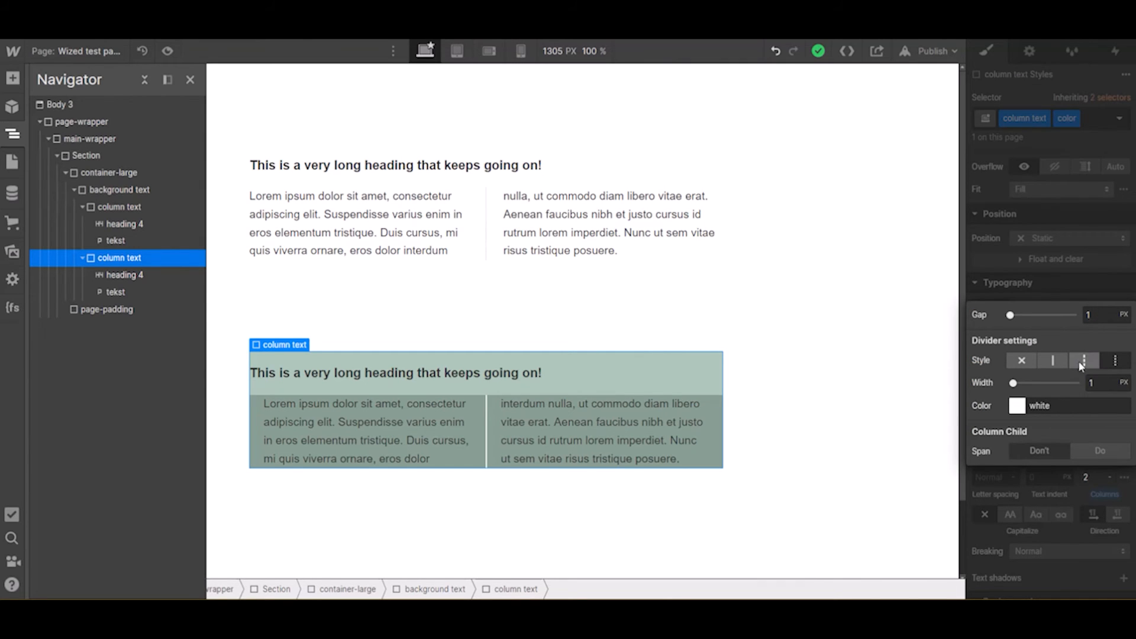
pyautogui.click(1117, 361)
pyautogui.click(900, 450)
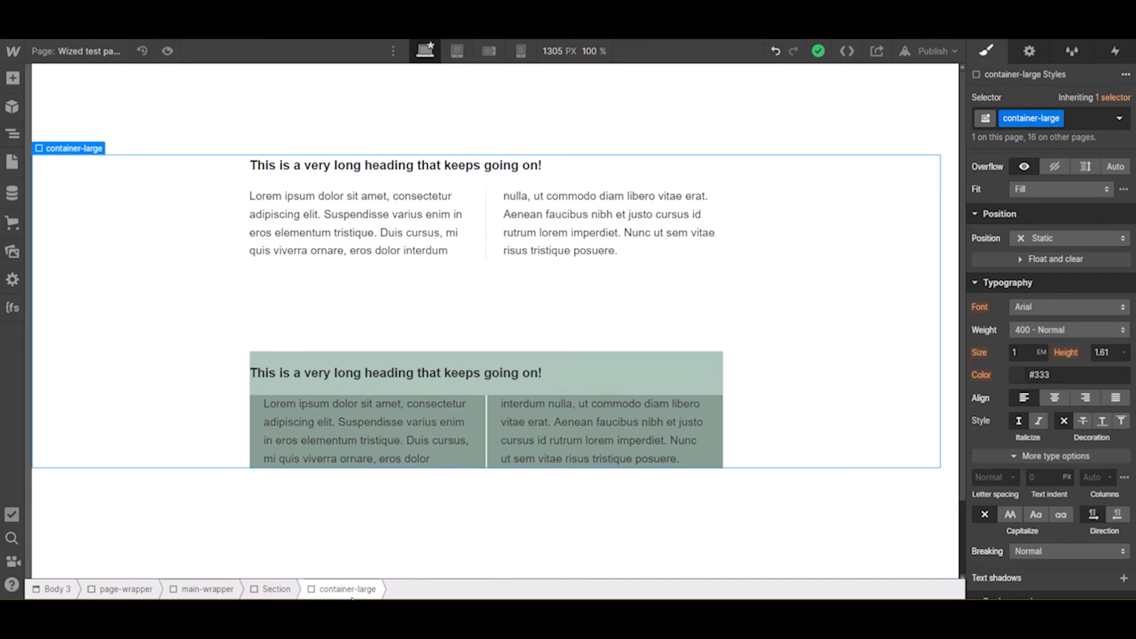
# - Change the column divider colour of the second column text block to black (#000000)
pyautogui.click(15, 137)
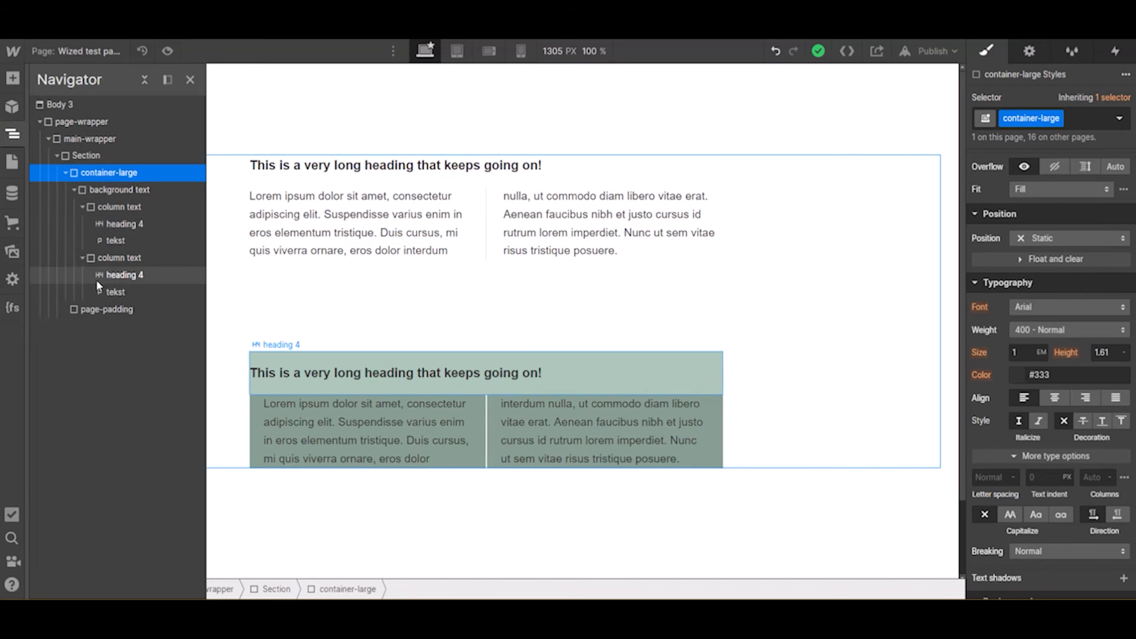
pyautogui.click(113, 258)
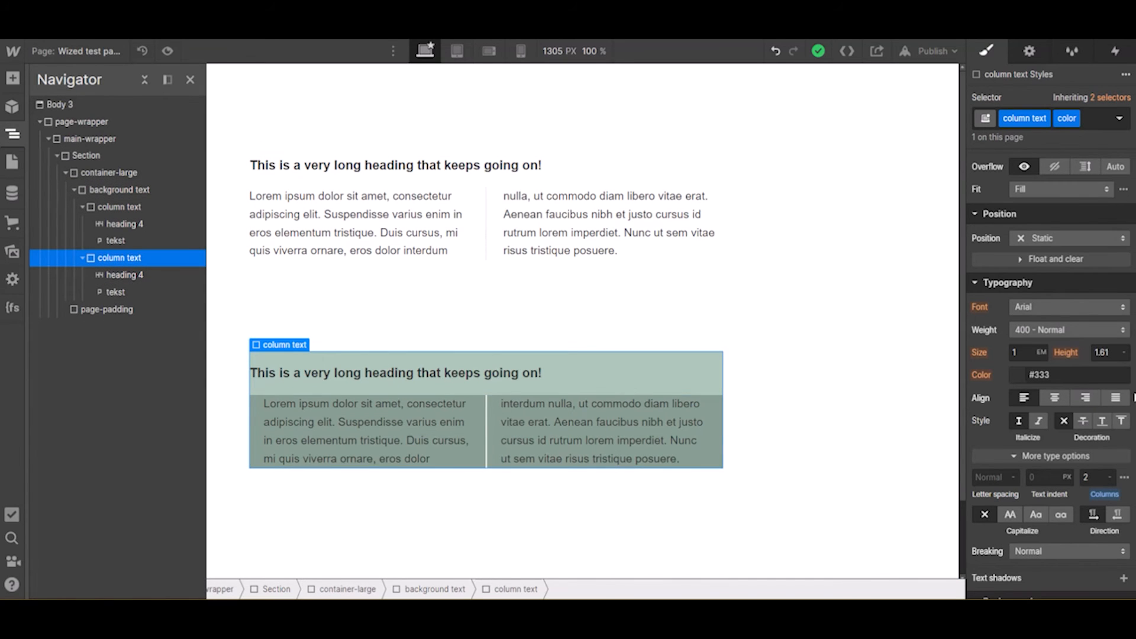
pyautogui.click(1123, 478)
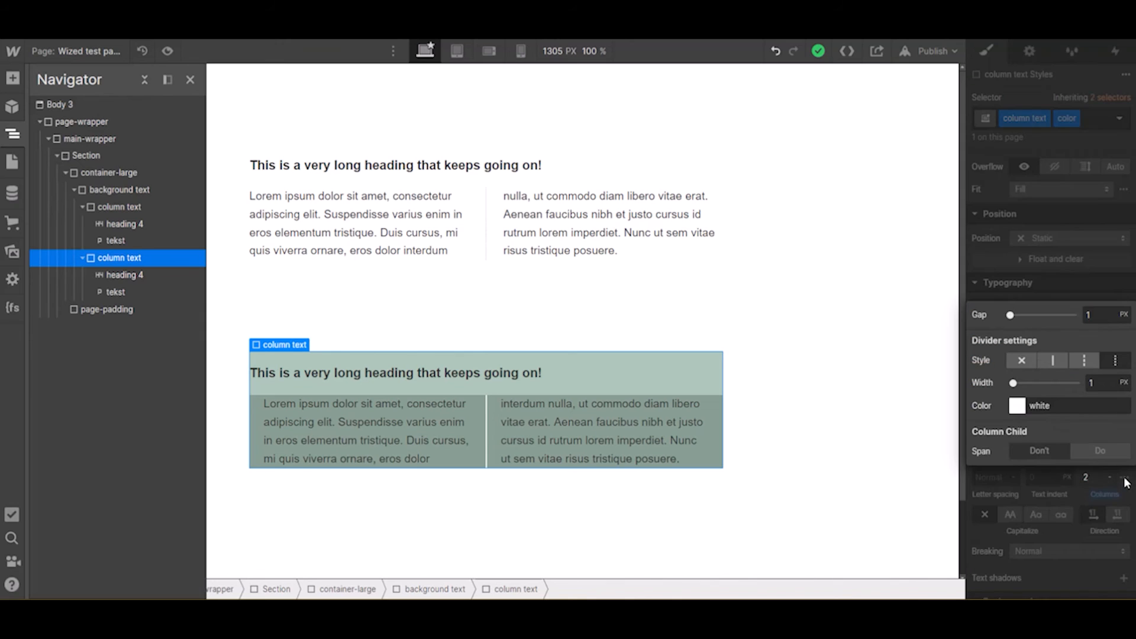
pyautogui.click(1017, 406)
pyautogui.click(1003, 381)
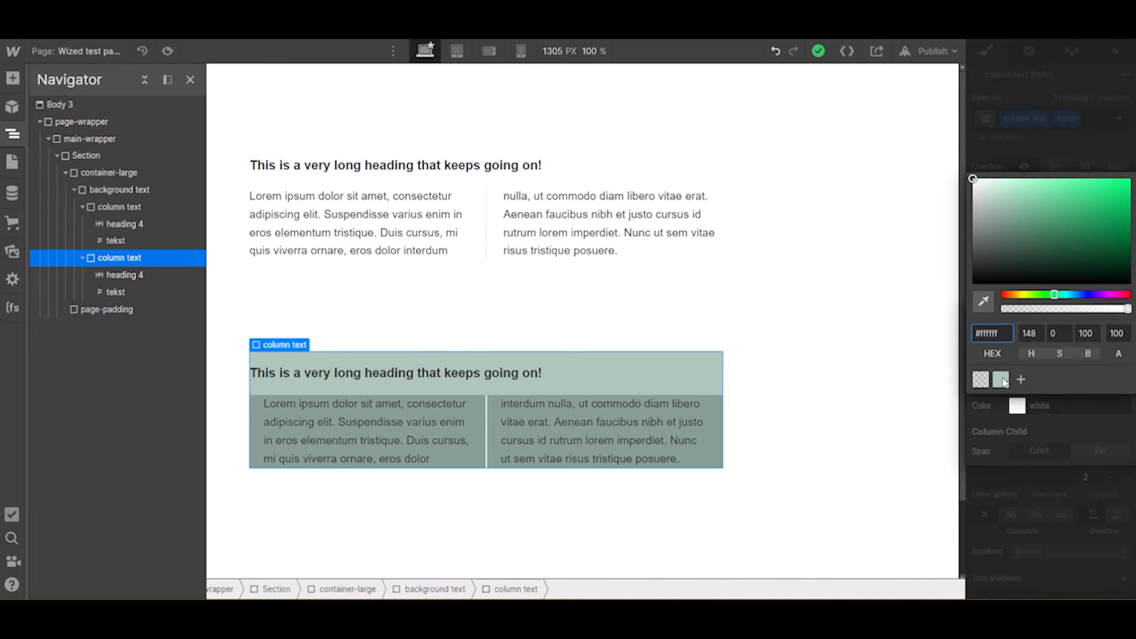
pyautogui.moveTo(1010, 239); pyautogui.dragTo(966, 289)
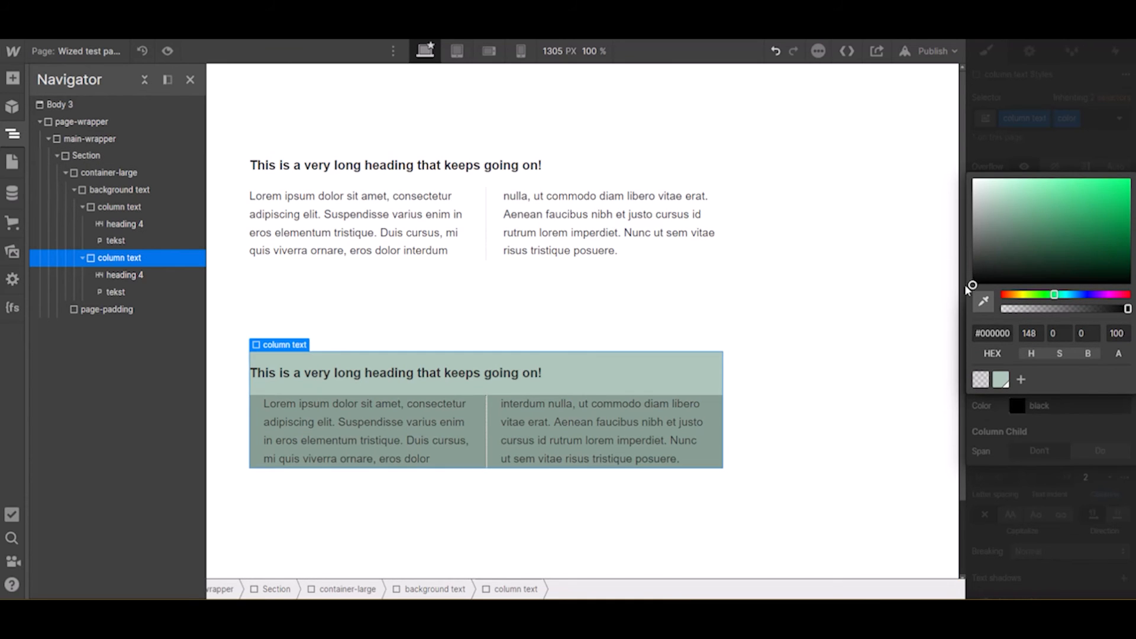
pyautogui.click(1021, 160)
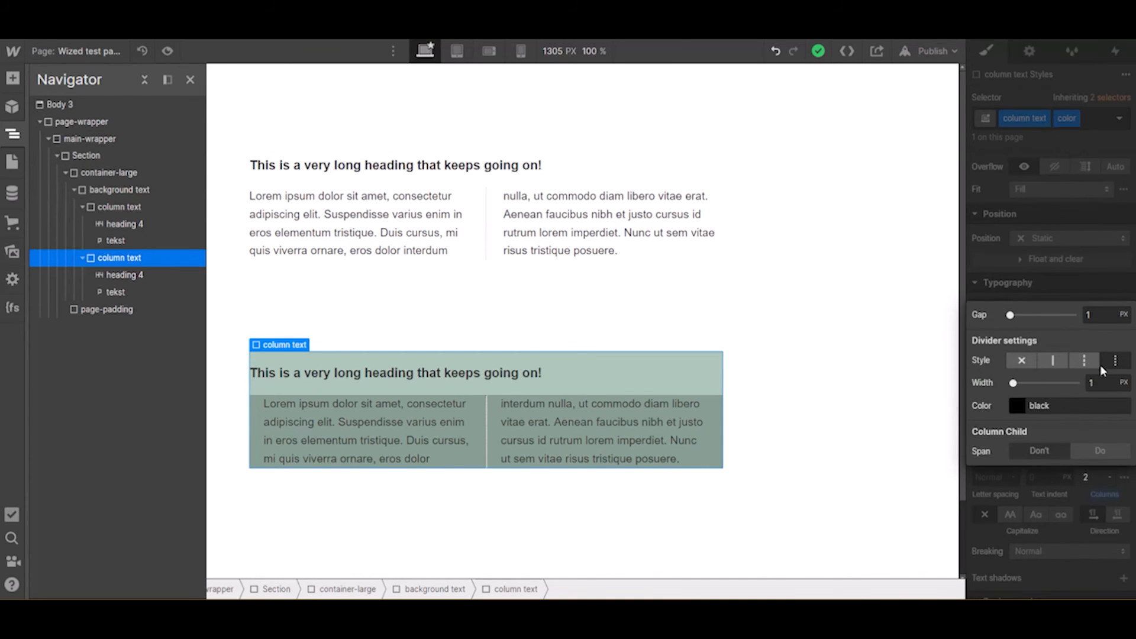
# - Reduce the gap between the second block's columns to 0 px
pyautogui.moveTo(1011, 315); pyautogui.dragTo(1010, 315)
pyautogui.moveTo(1012, 315); pyautogui.dragTo(998, 313)
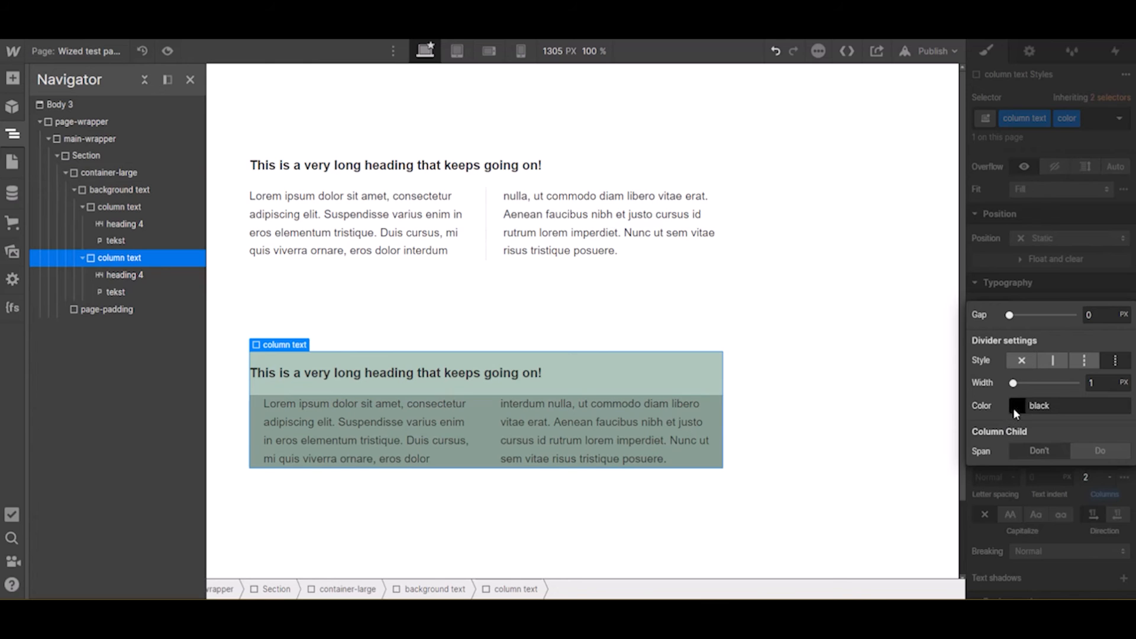
pyautogui.click(1048, 287)
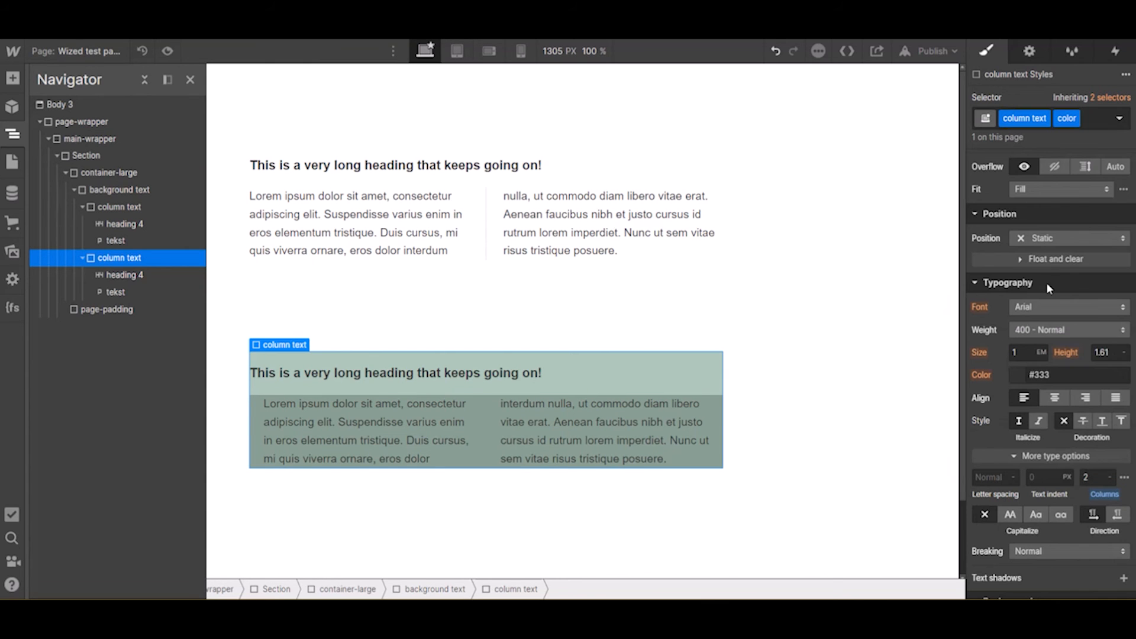
# - Try 20 px of top padding on the second block's paragraph and reset it
pyautogui.click(604, 438)
pyautogui.scroll(4, 1083, 266)
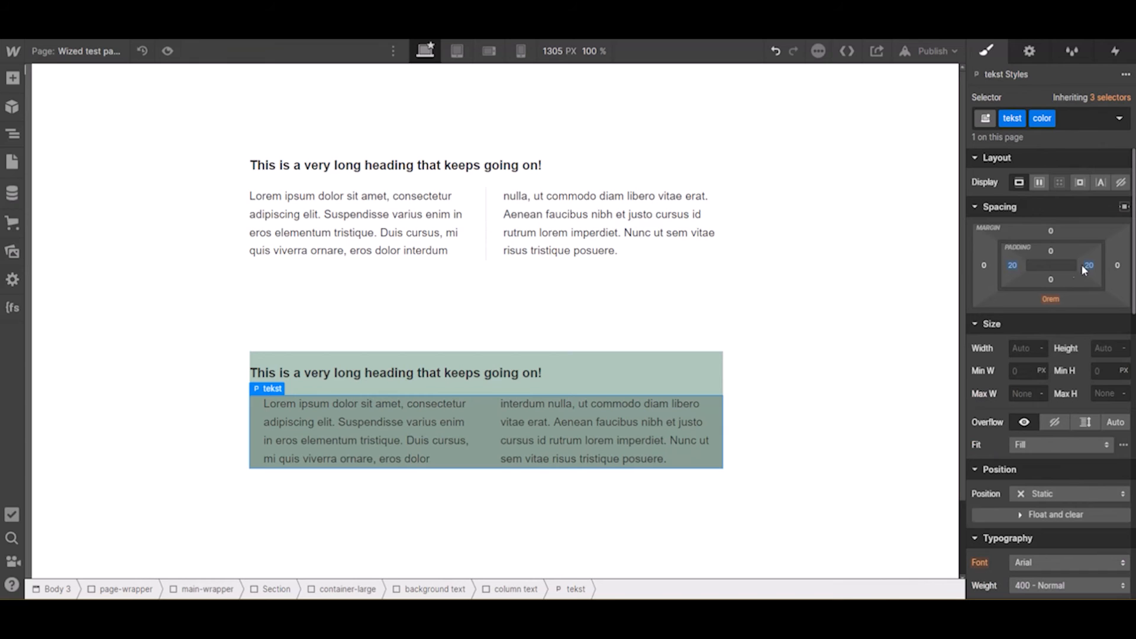
pyautogui.click(1051, 251)
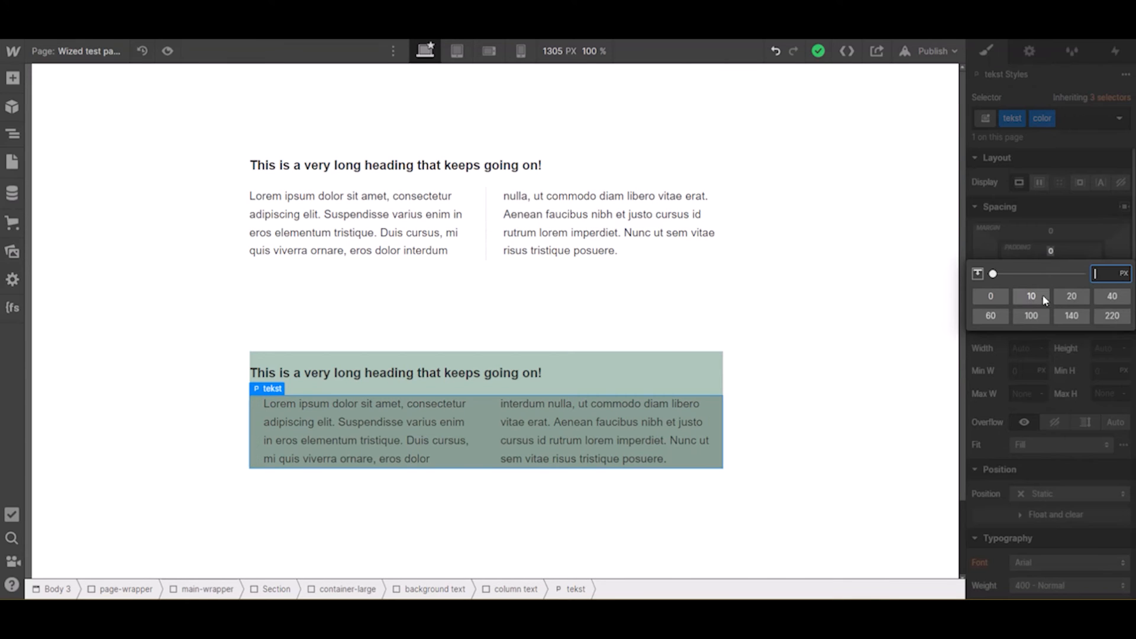
pyautogui.click(1070, 296)
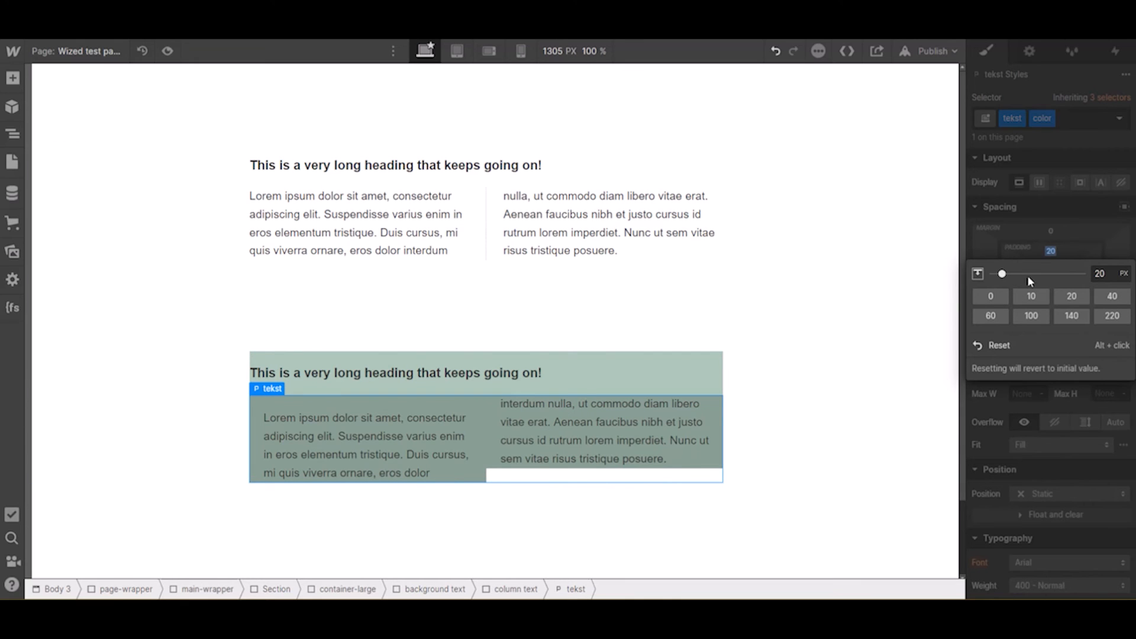
pyautogui.click(1049, 251)
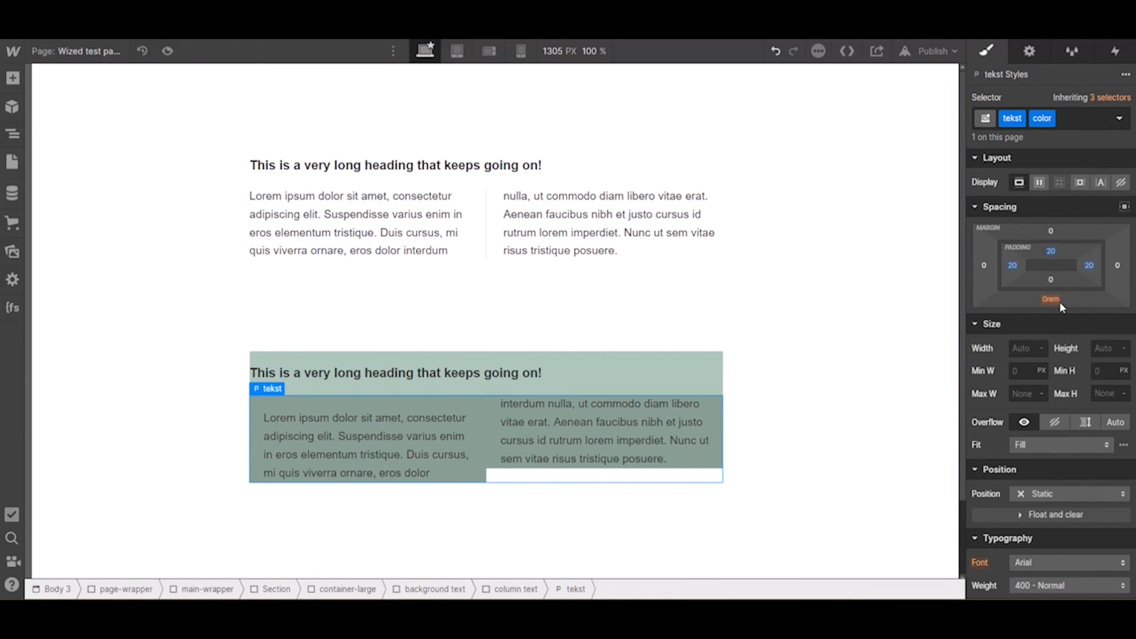
pyautogui.click(1051, 250)
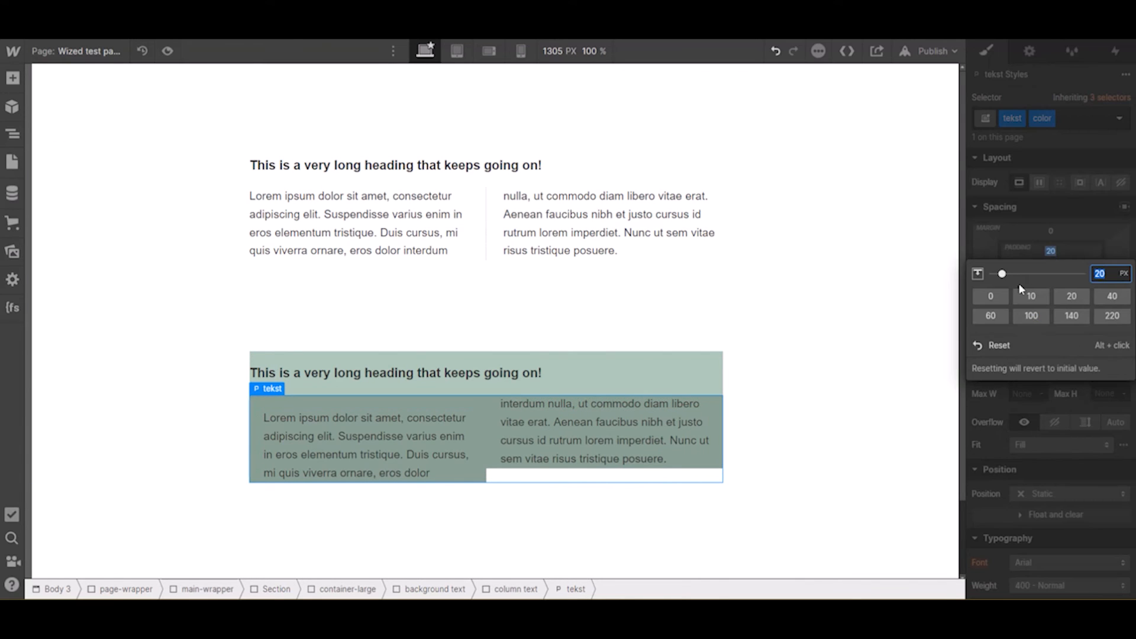
pyautogui.click(991, 347)
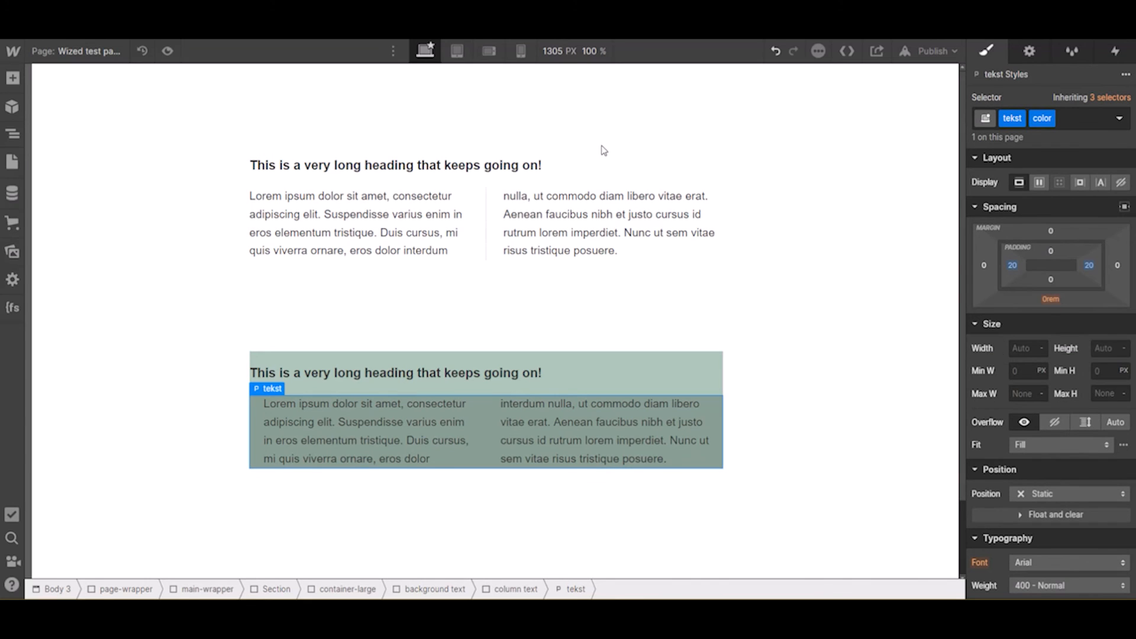
# - Reset the column settings of the second column text block and set its column count to Auto
pyautogui.click(710, 382)
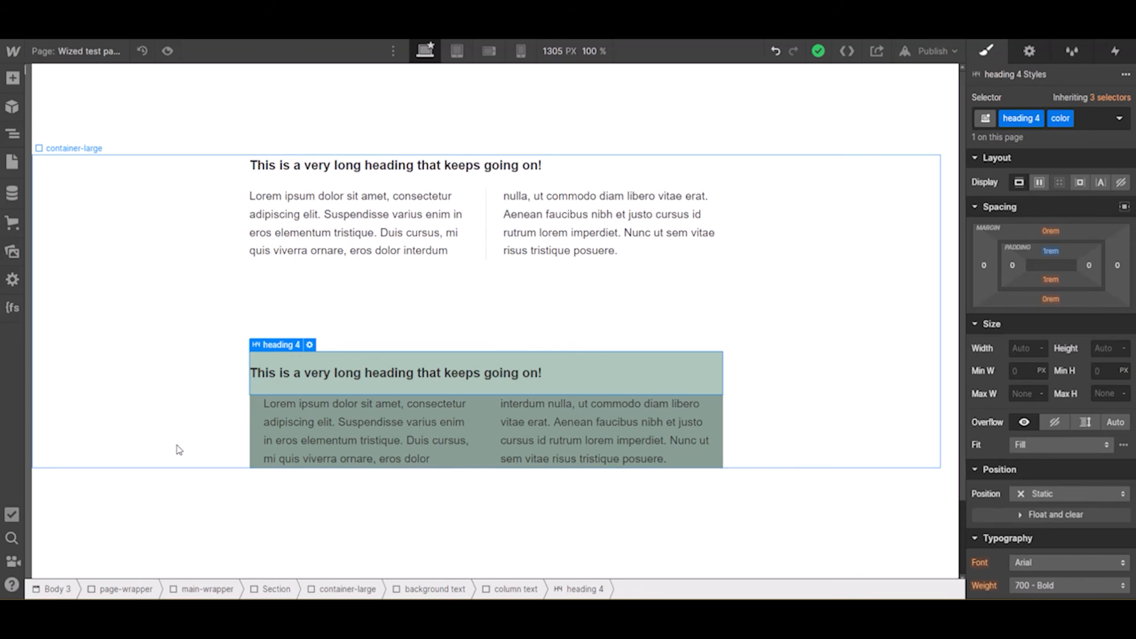
pyautogui.click(517, 590)
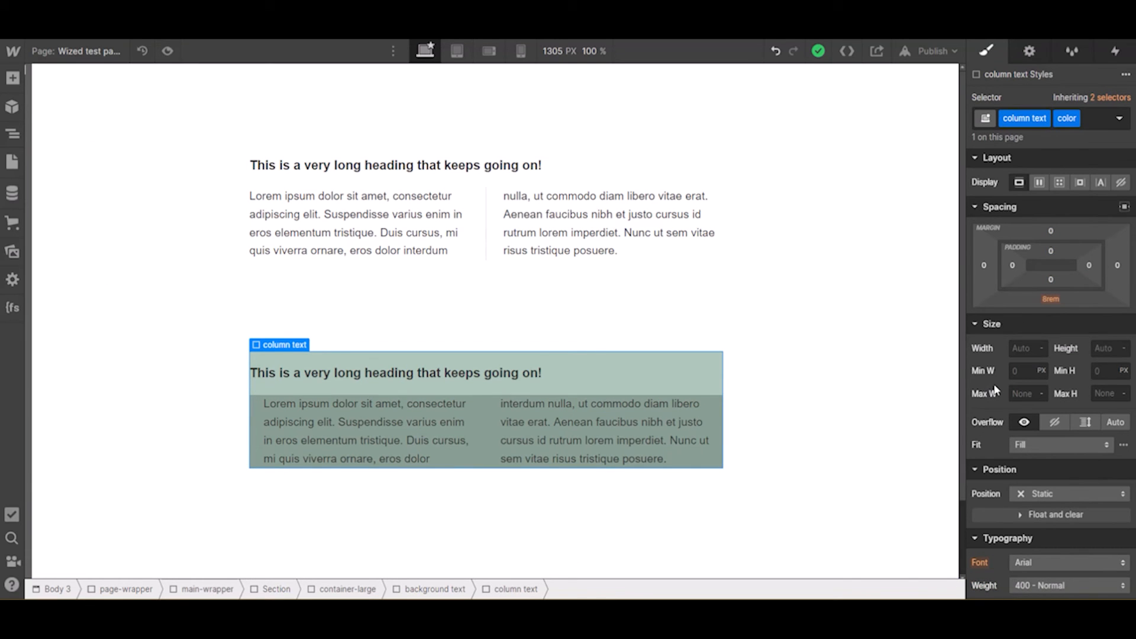
pyautogui.scroll(-6, 994, 388)
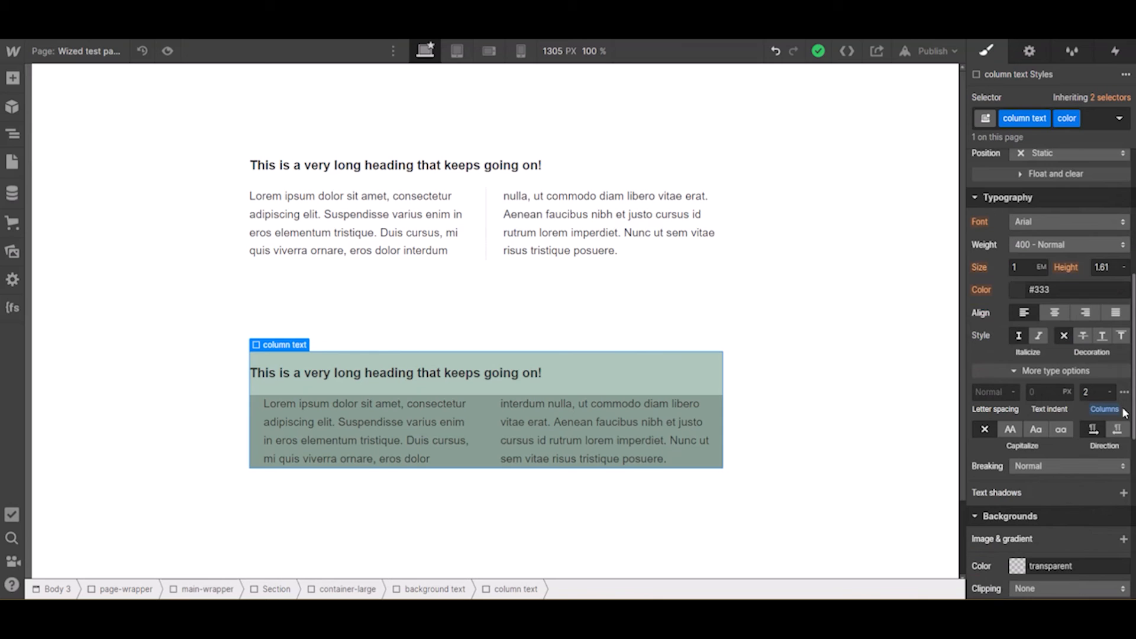
pyautogui.click(1103, 410)
pyautogui.click(1013, 427)
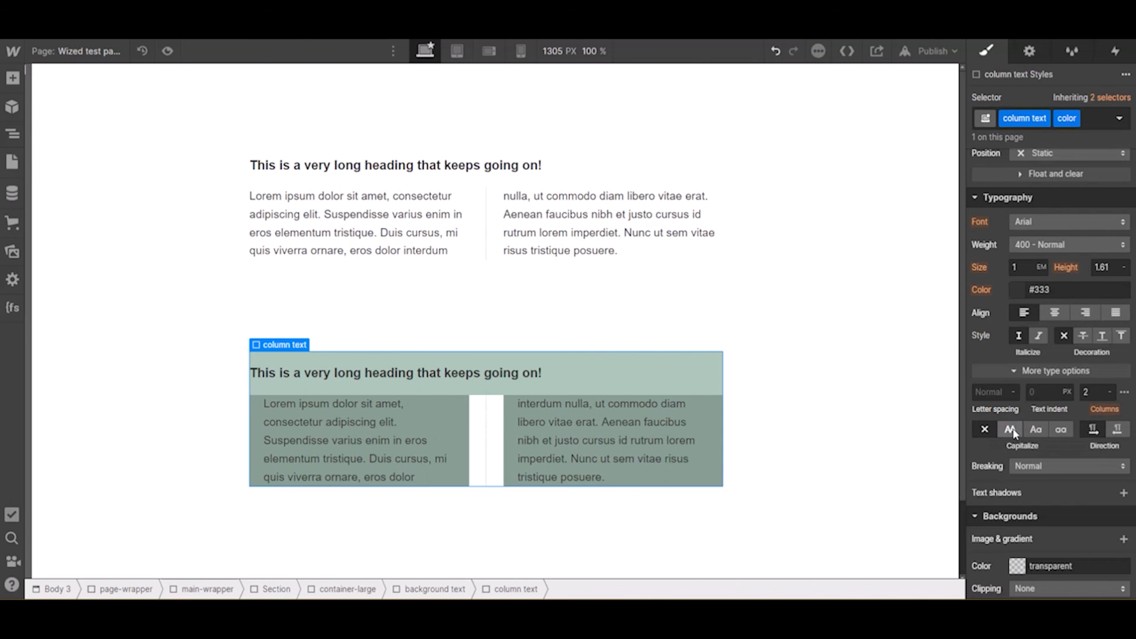
pyautogui.click(1103, 393)
pyautogui.click(1110, 407)
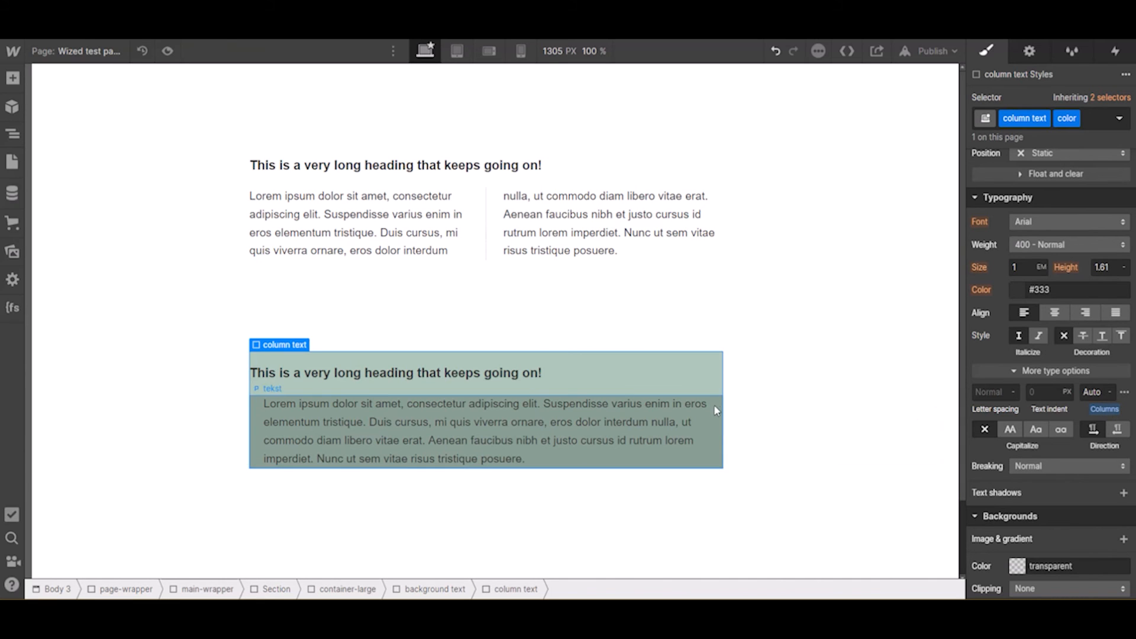
# - Split the second block's paragraph into 2 text columns
pyautogui.click(711, 378)
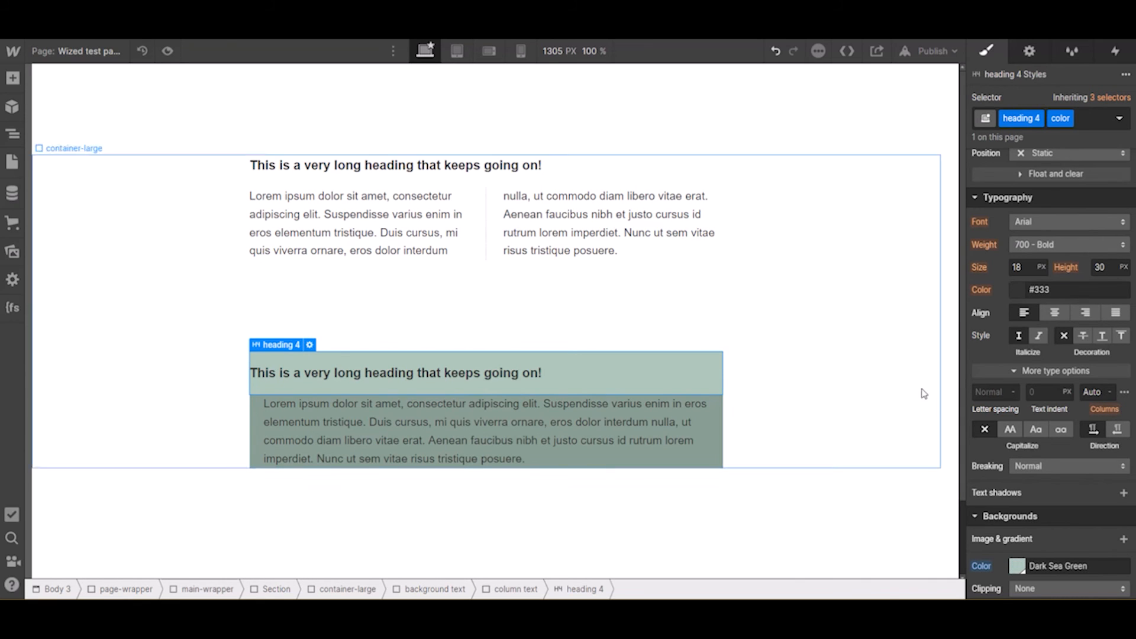
pyautogui.click(1124, 393)
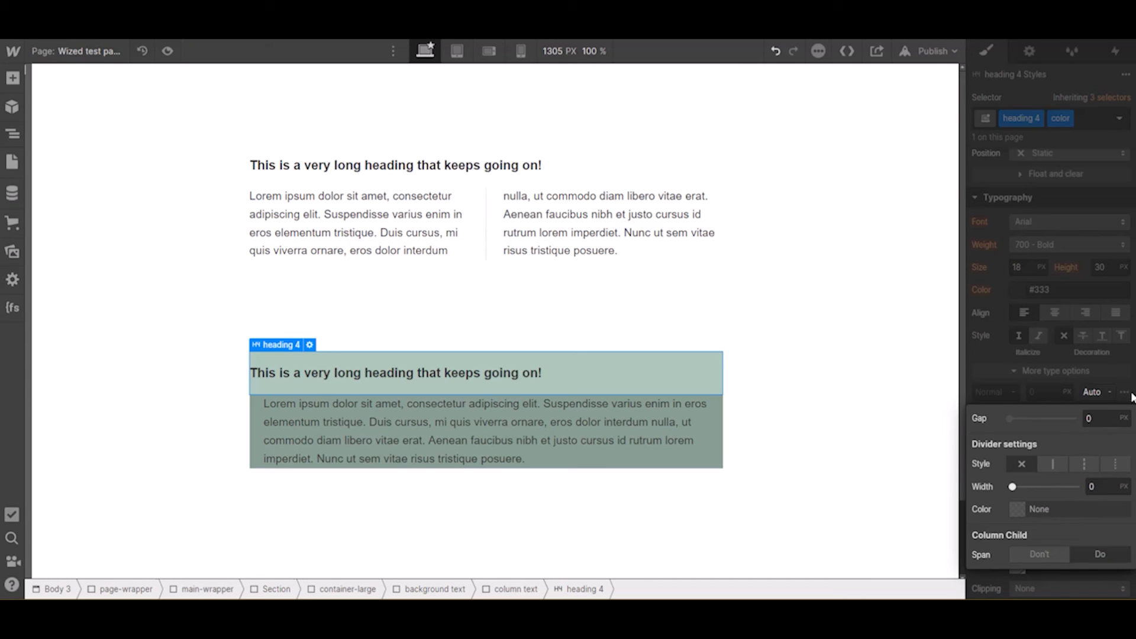
pyautogui.click(682, 452)
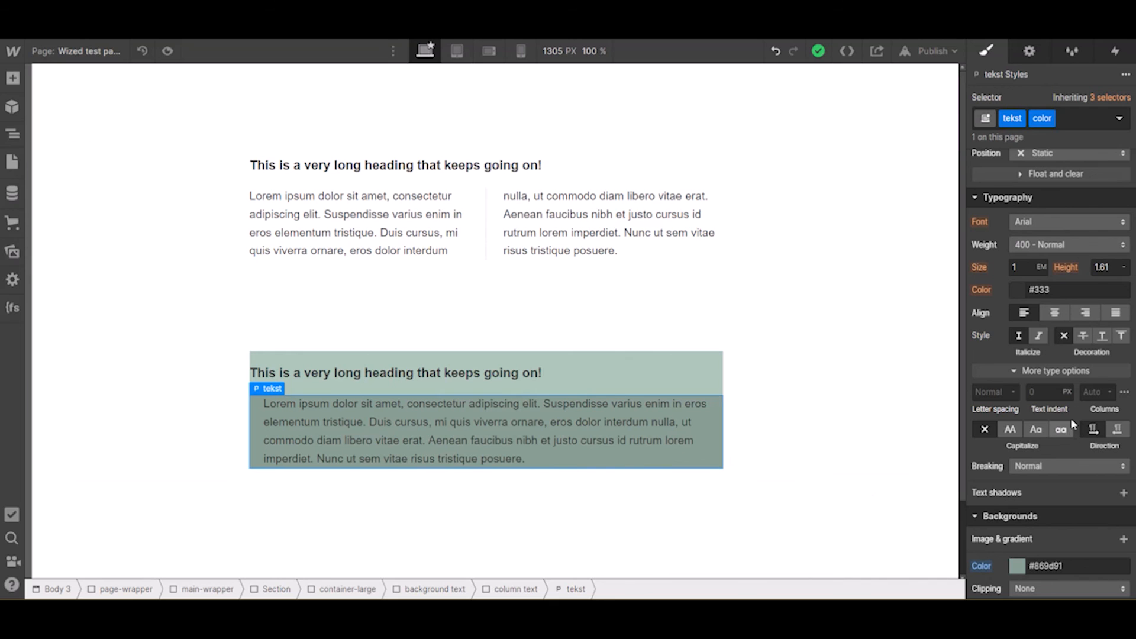
pyautogui.click(1101, 391)
pyautogui.write('2')
pyautogui.click(1125, 396)
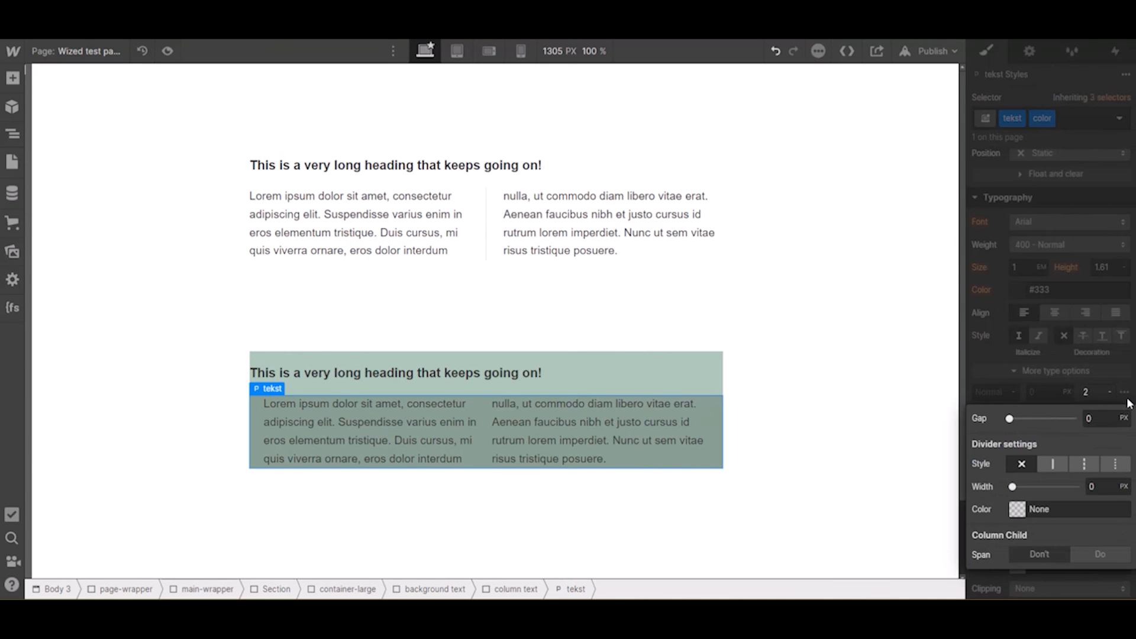
pyautogui.click(1124, 393)
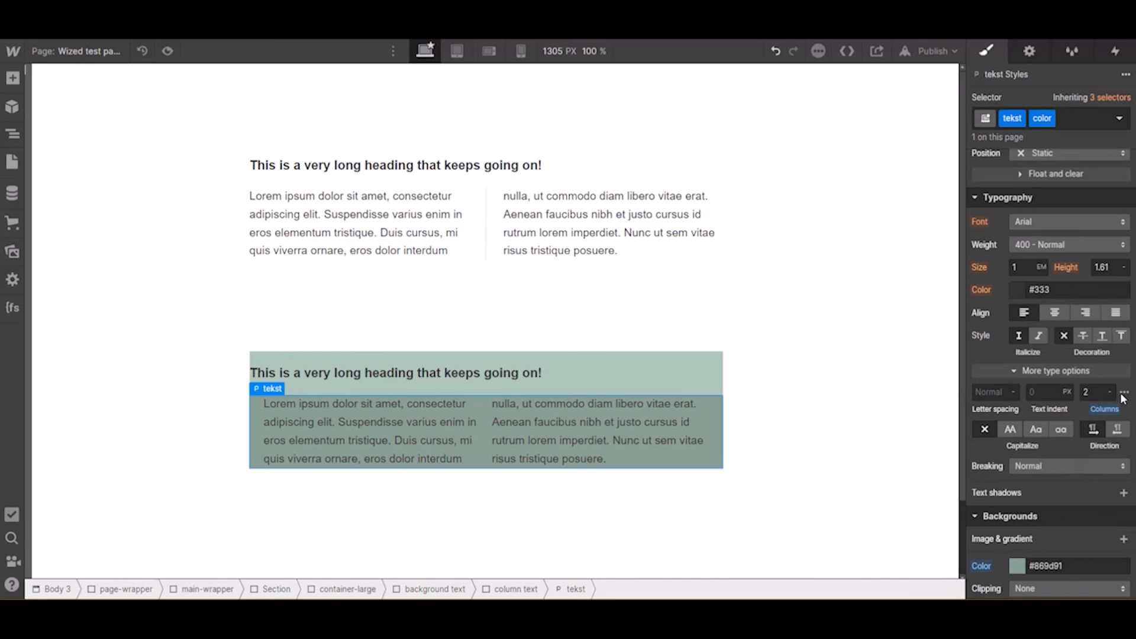
# - Set the column gap of the second block's paragraph to 3 REM
pyautogui.click(1125, 392)
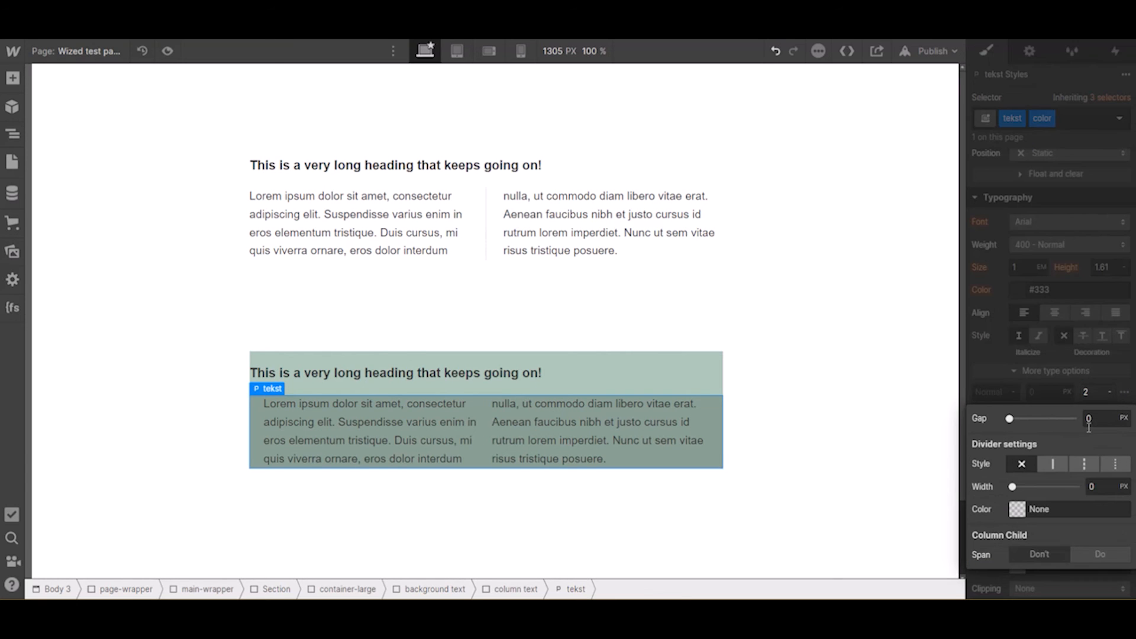
pyautogui.click(1123, 420)
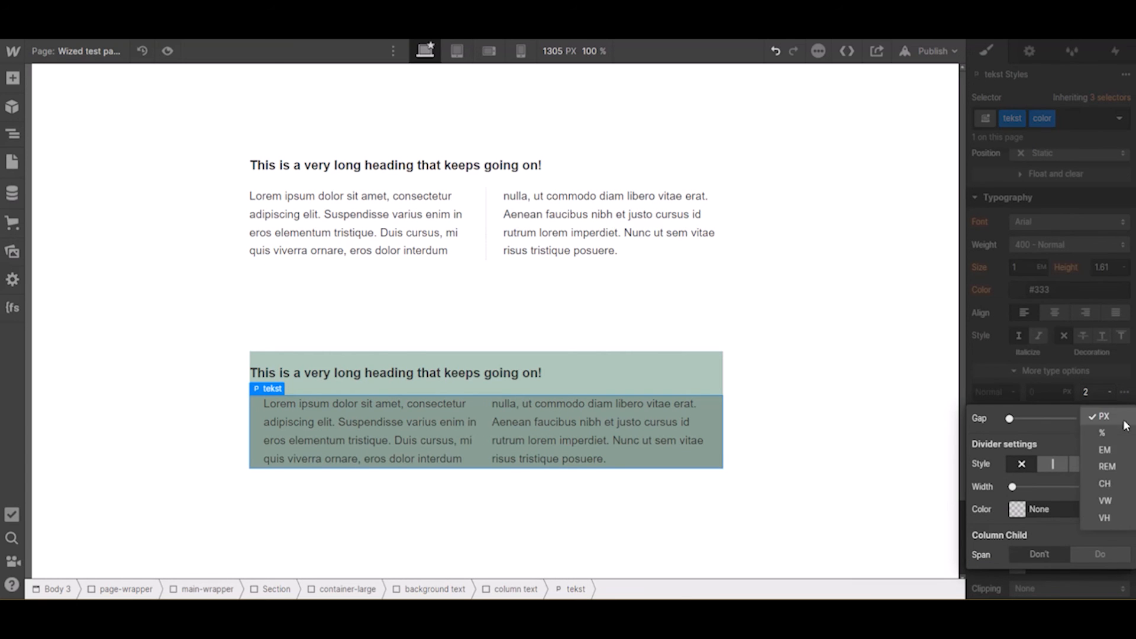
pyautogui.click(1107, 467)
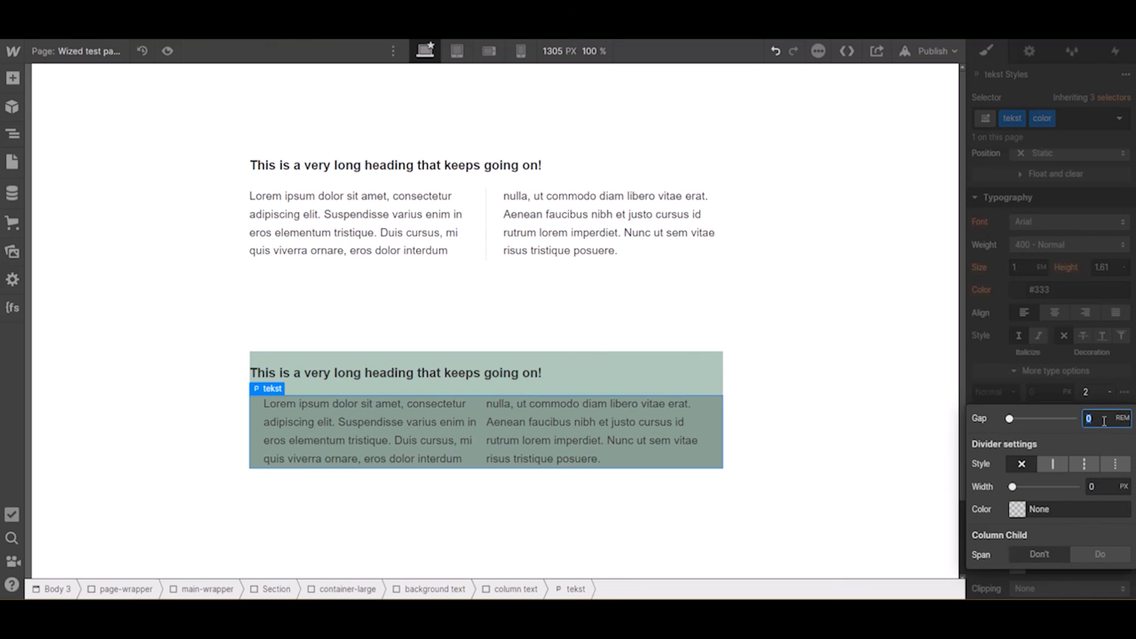
pyautogui.write('3')
pyautogui.press('Return')
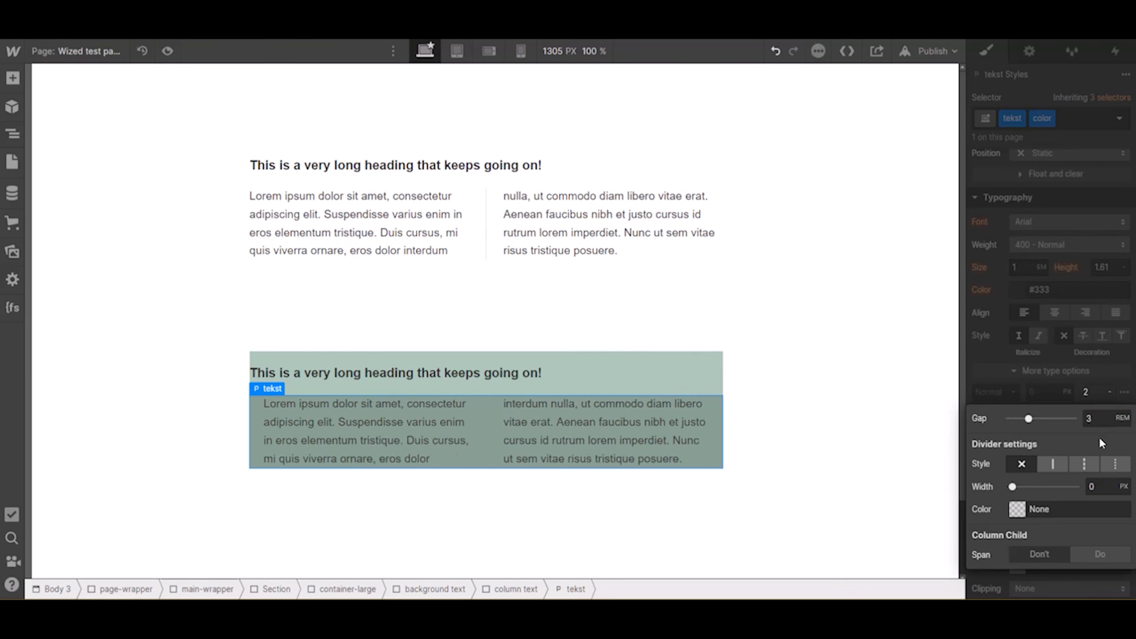
# - Add a dotted column divider to the second block's paragraph, 1 px wide and white
pyautogui.click(1115, 464)
pyautogui.click(1104, 488)
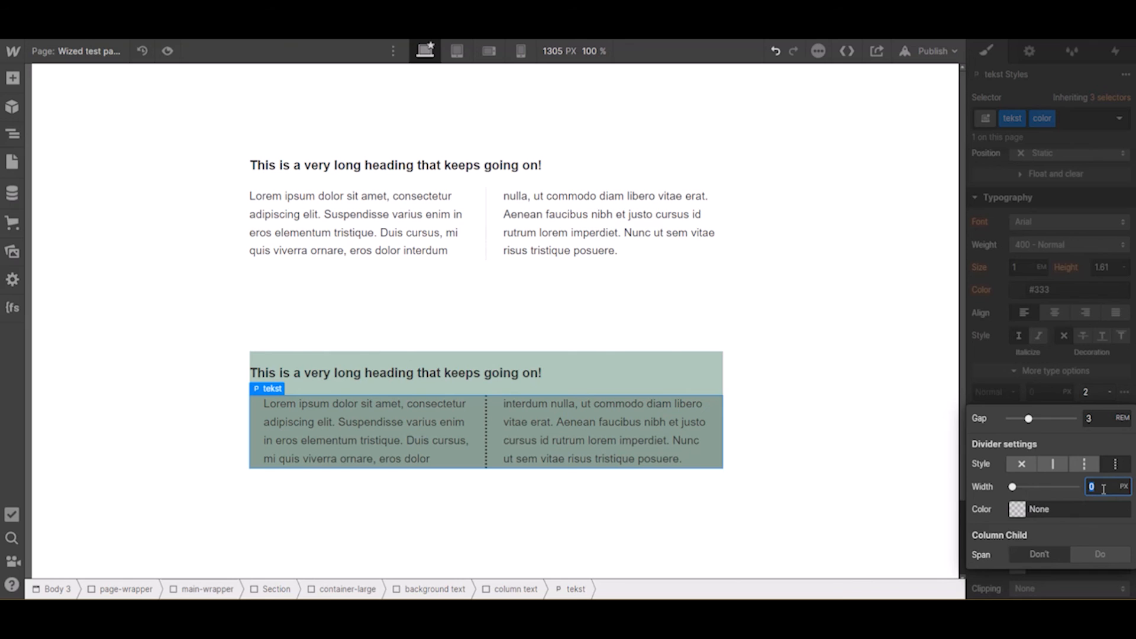
pyautogui.write('1')
pyautogui.click(1019, 511)
pyautogui.click(1001, 484)
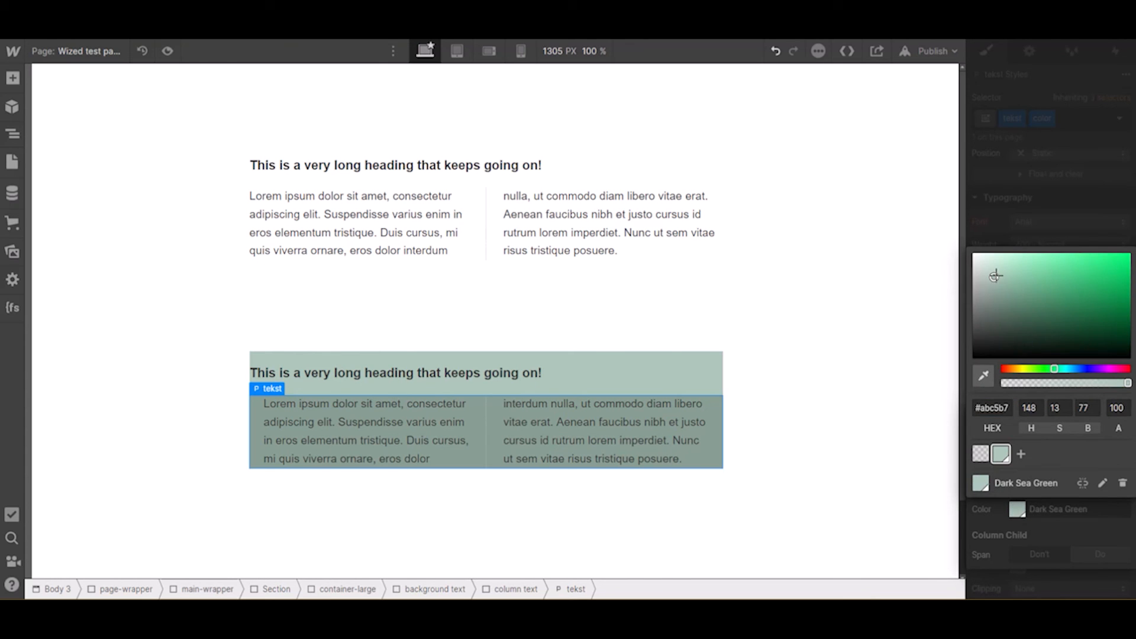
pyautogui.moveTo(996, 276); pyautogui.dragTo(971, 264)
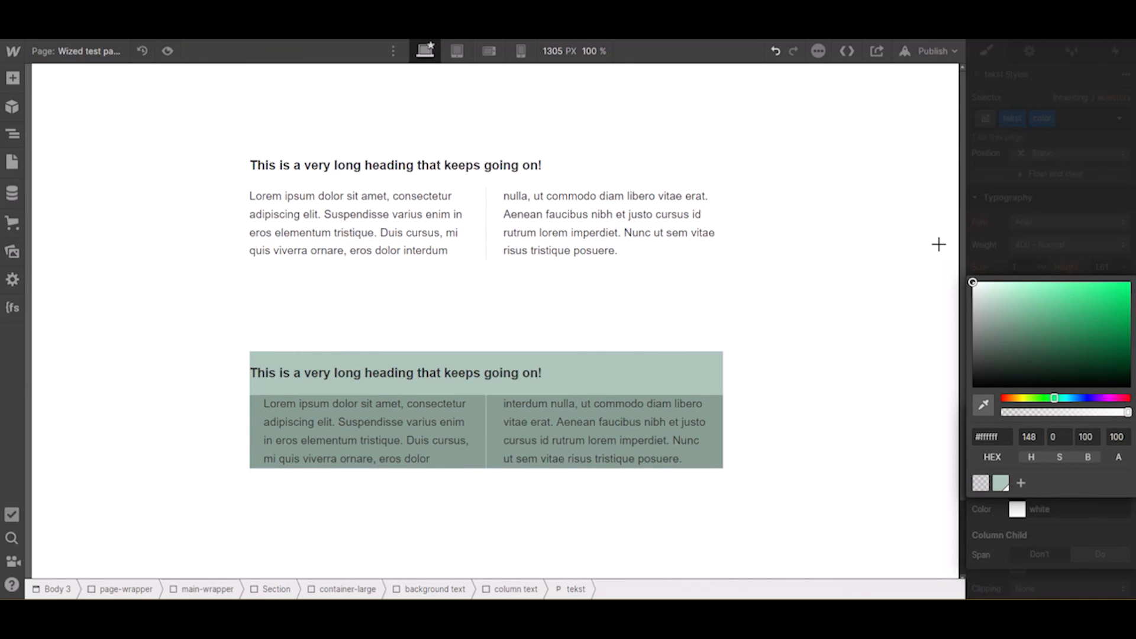
pyautogui.click(1041, 276)
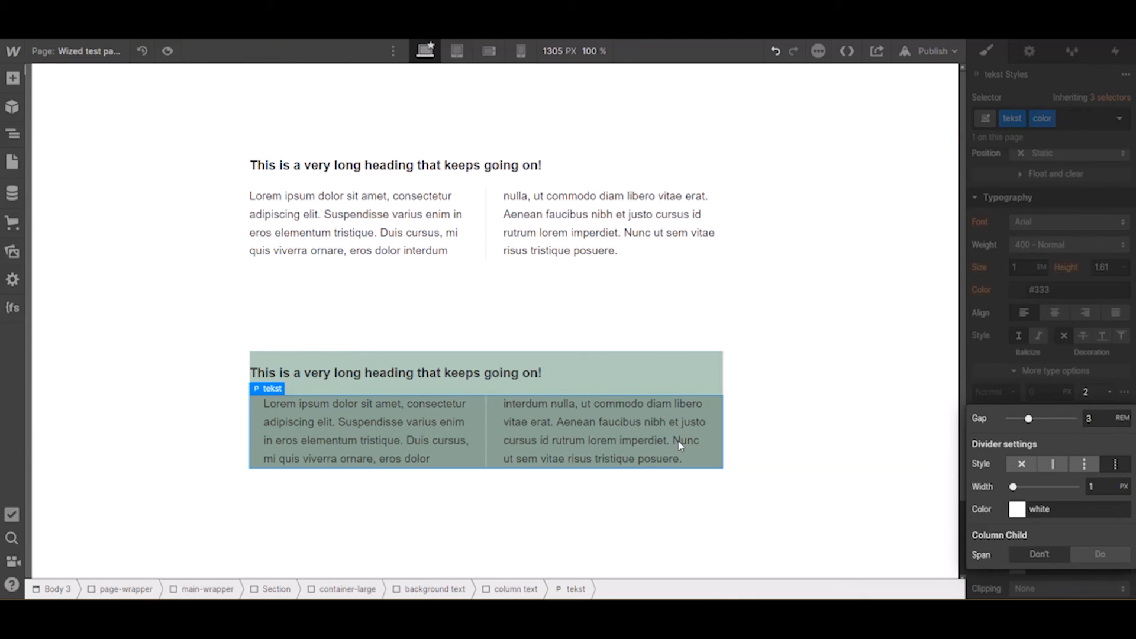
pyautogui.click(1048, 393)
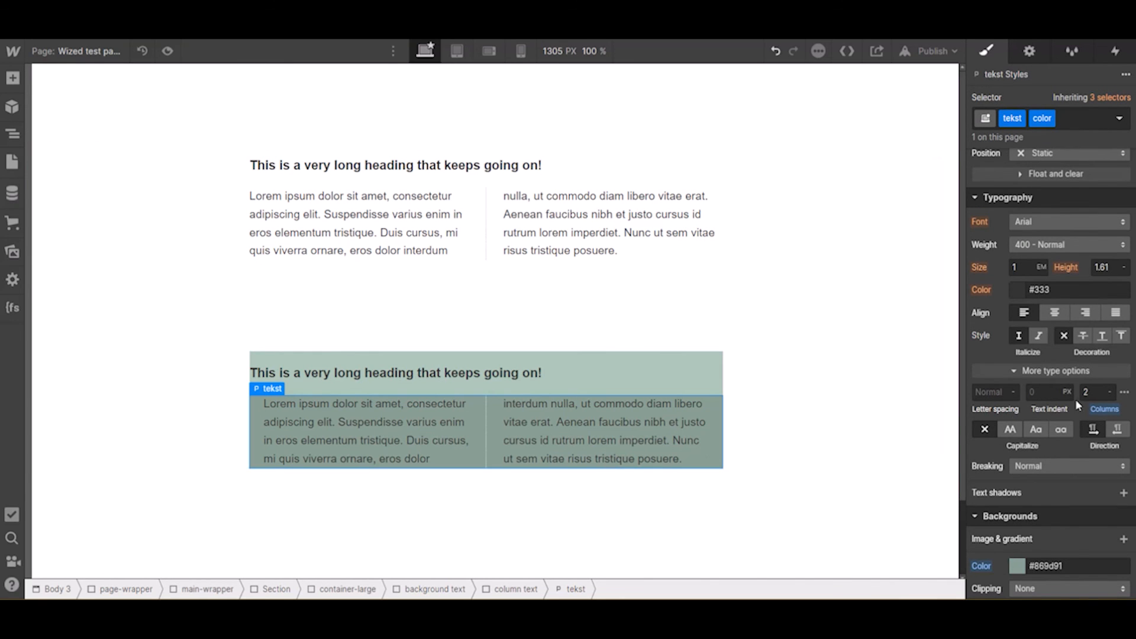
# - Set the top and bottom padding of the second block's paragraph to 1 REM
pyautogui.scroll(5, 1078, 402)
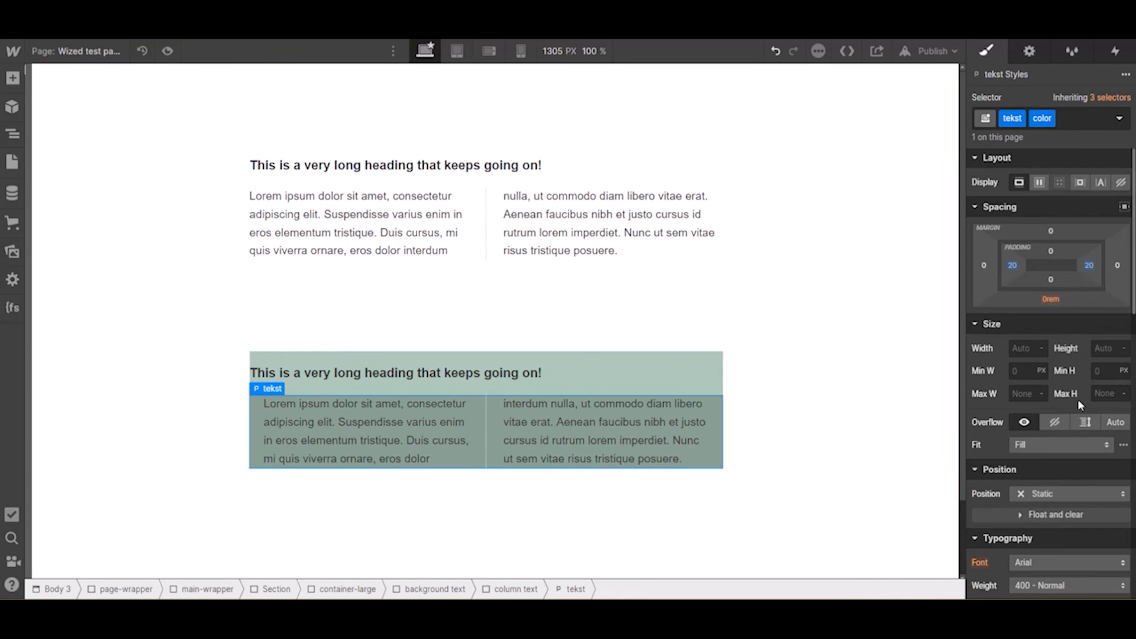
pyautogui.click(1053, 259)
pyautogui.click(1124, 273)
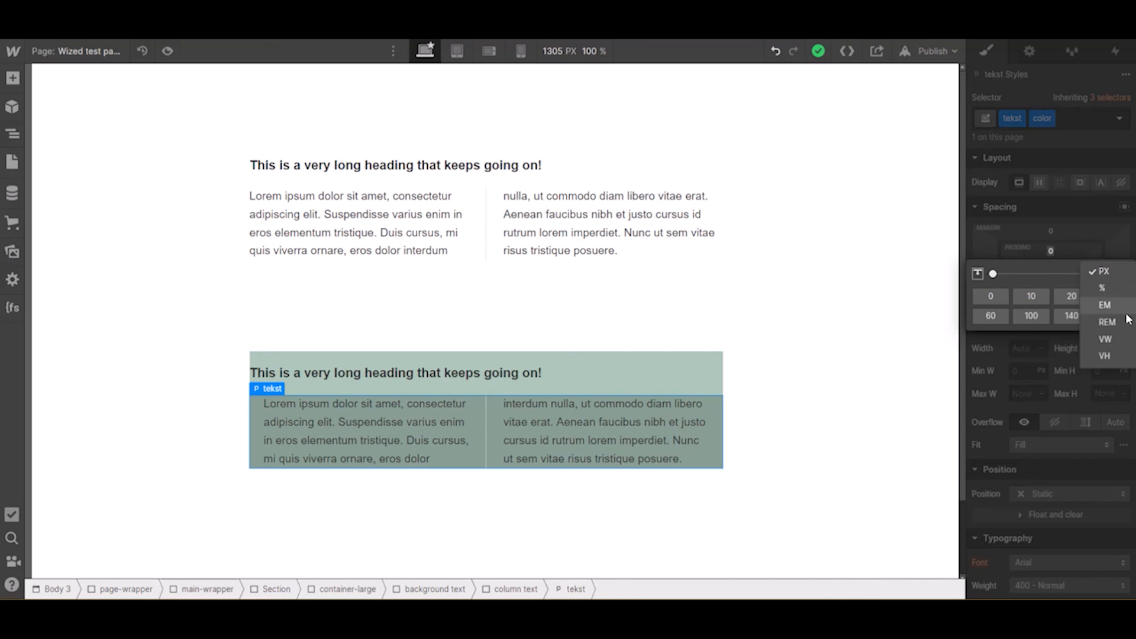
pyautogui.click(1107, 322)
pyautogui.click(987, 315)
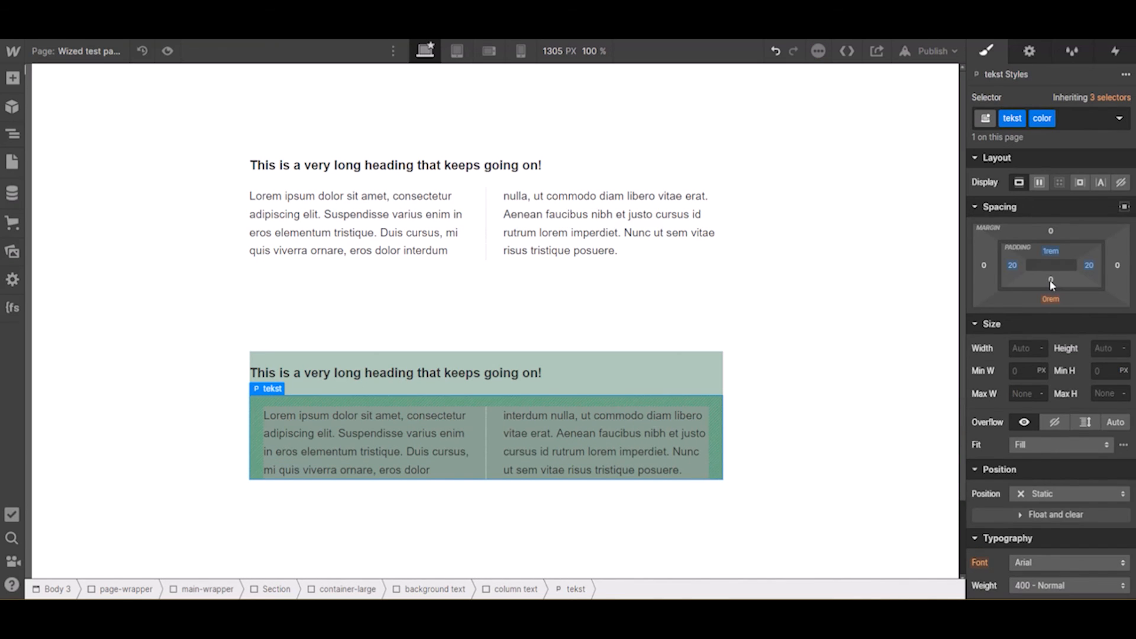
pyautogui.click(1050, 279)
pyautogui.click(1123, 302)
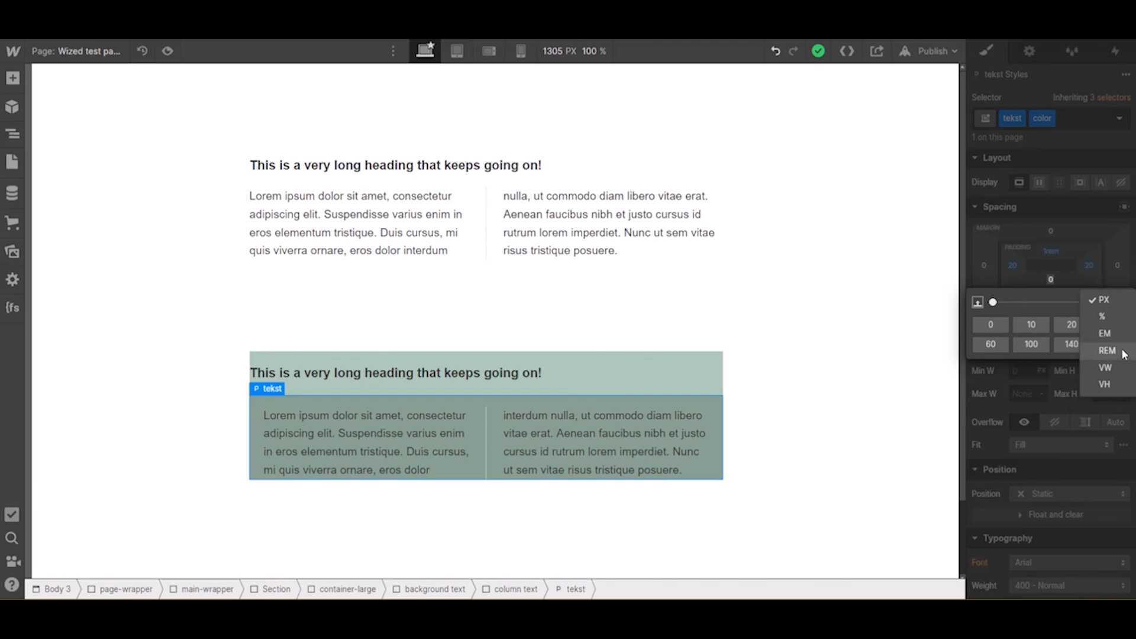
pyautogui.click(1104, 351)
pyautogui.click(997, 345)
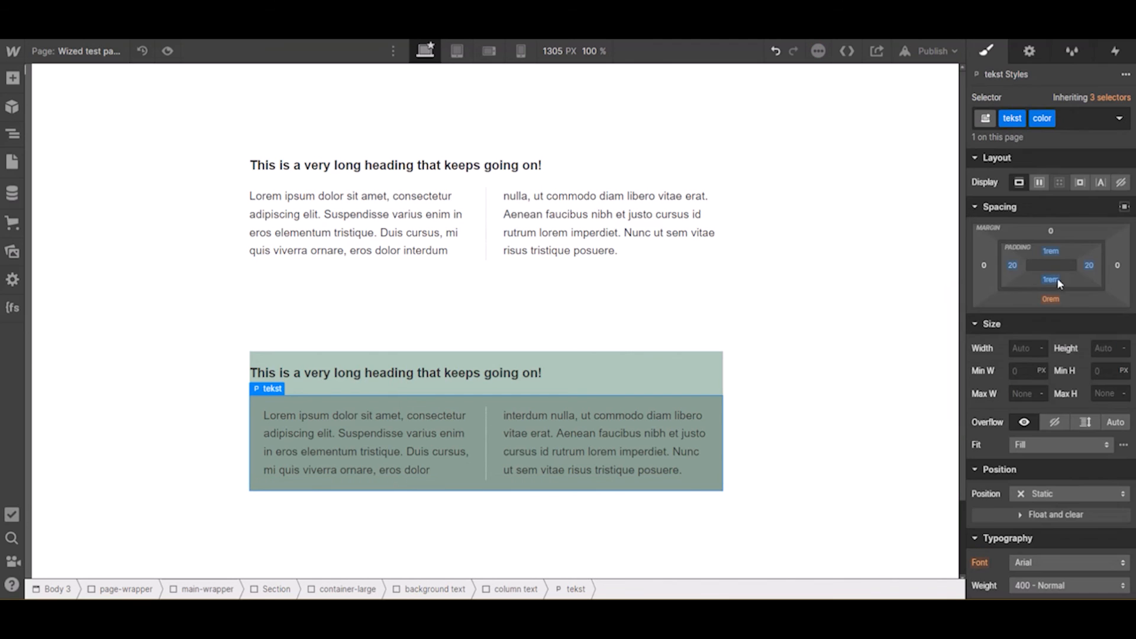
# - Set the left and right padding of the second block's paragraph to 1 REM
pyautogui.click(1012, 266)
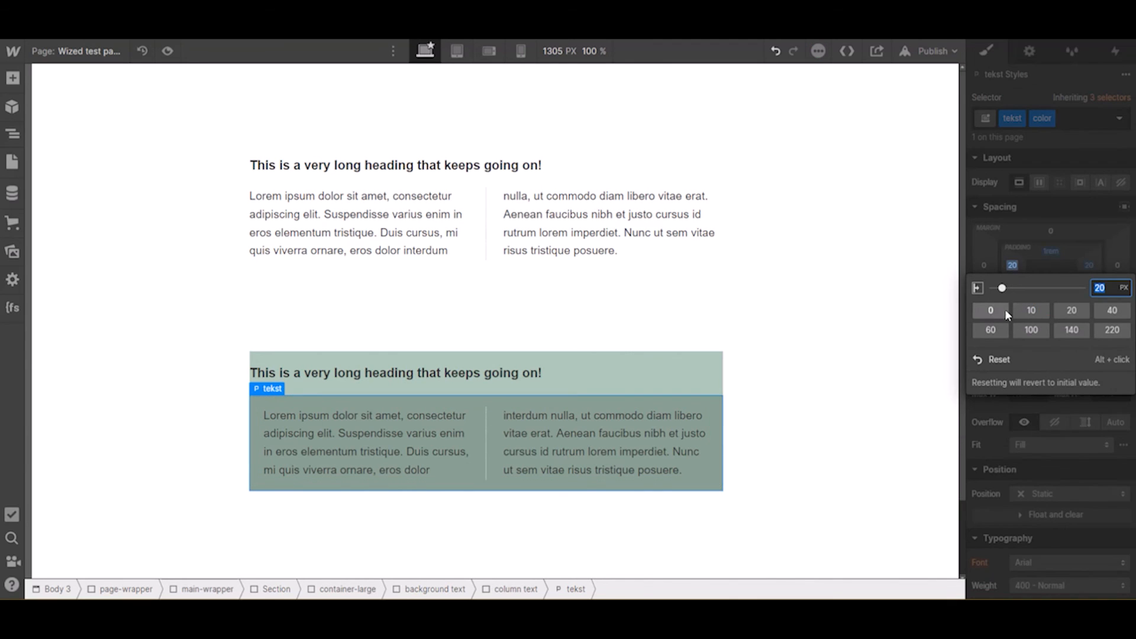
pyautogui.click(1124, 288)
pyautogui.click(1107, 340)
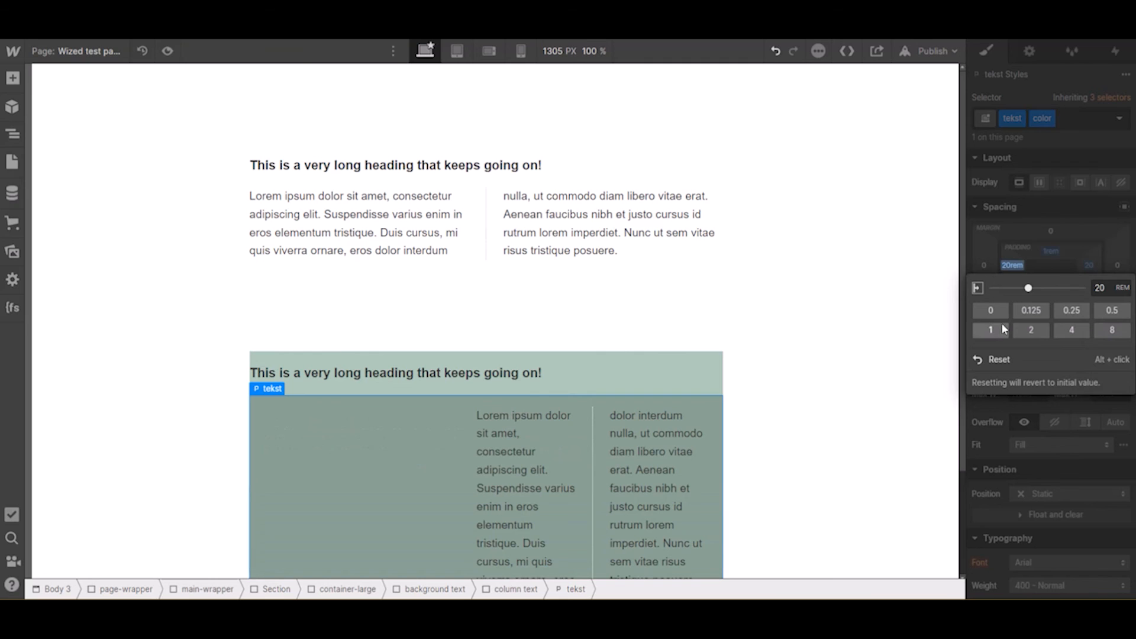
pyautogui.click(996, 327)
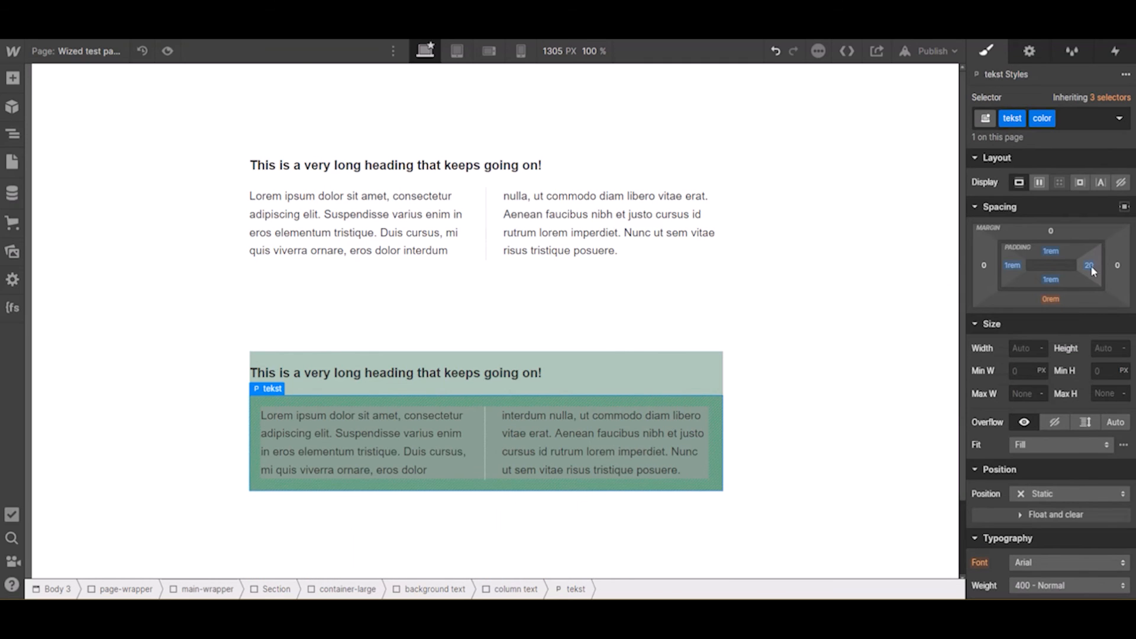
pyautogui.click(1089, 265)
pyautogui.click(1123, 288)
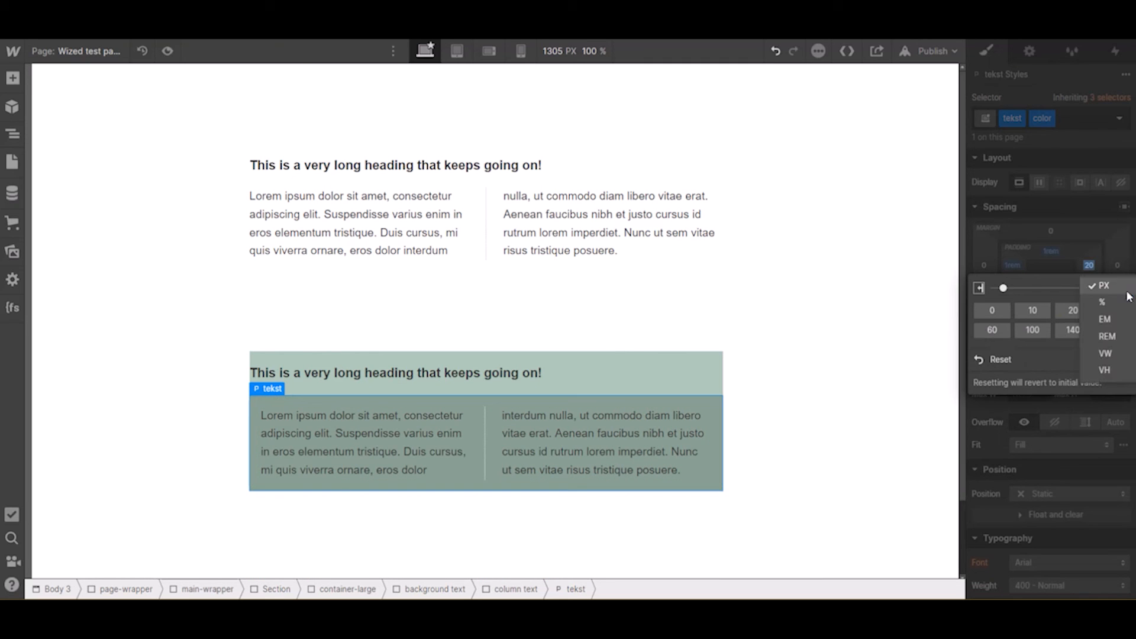
pyautogui.click(1107, 336)
pyautogui.click(1000, 330)
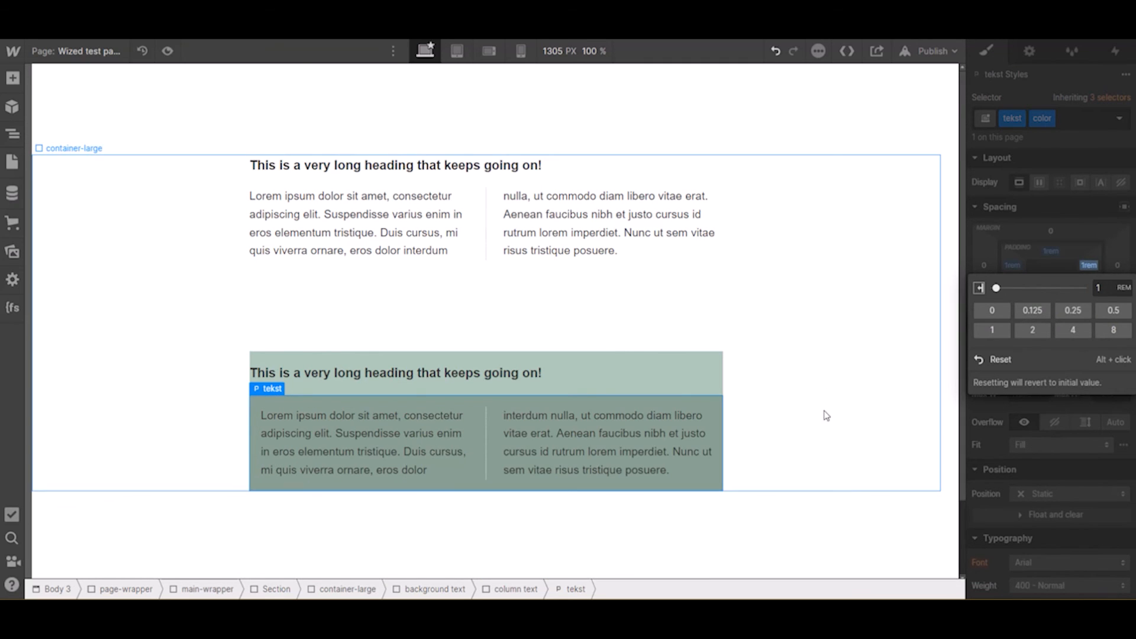
pyautogui.click(790, 568)
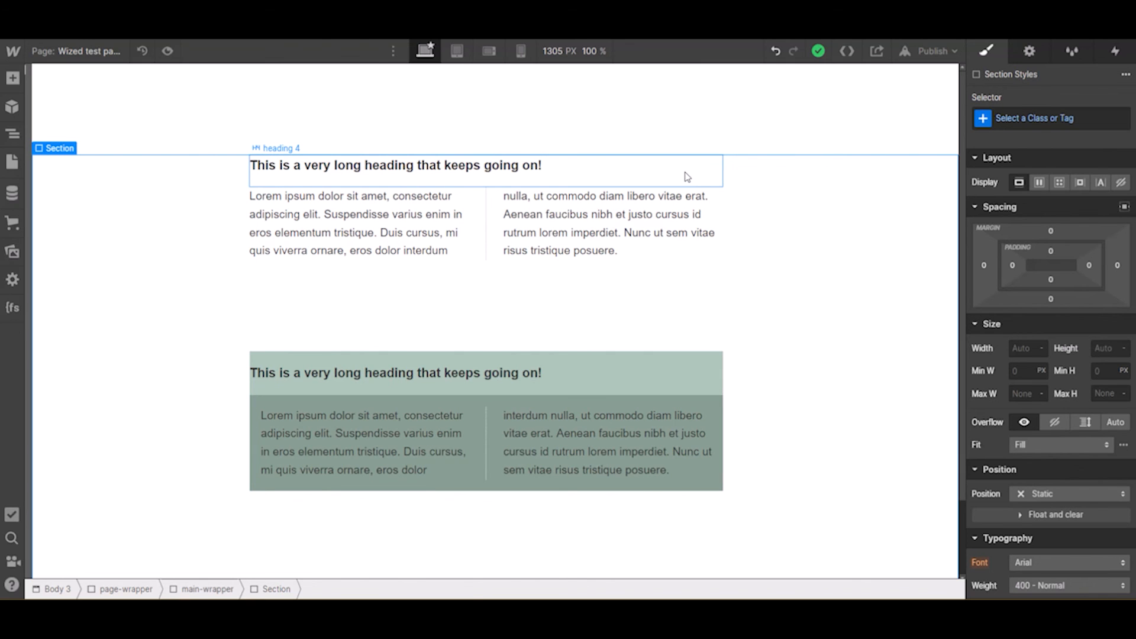
# - Give the second block's heading 1 REM of left padding
pyautogui.click(687, 176)
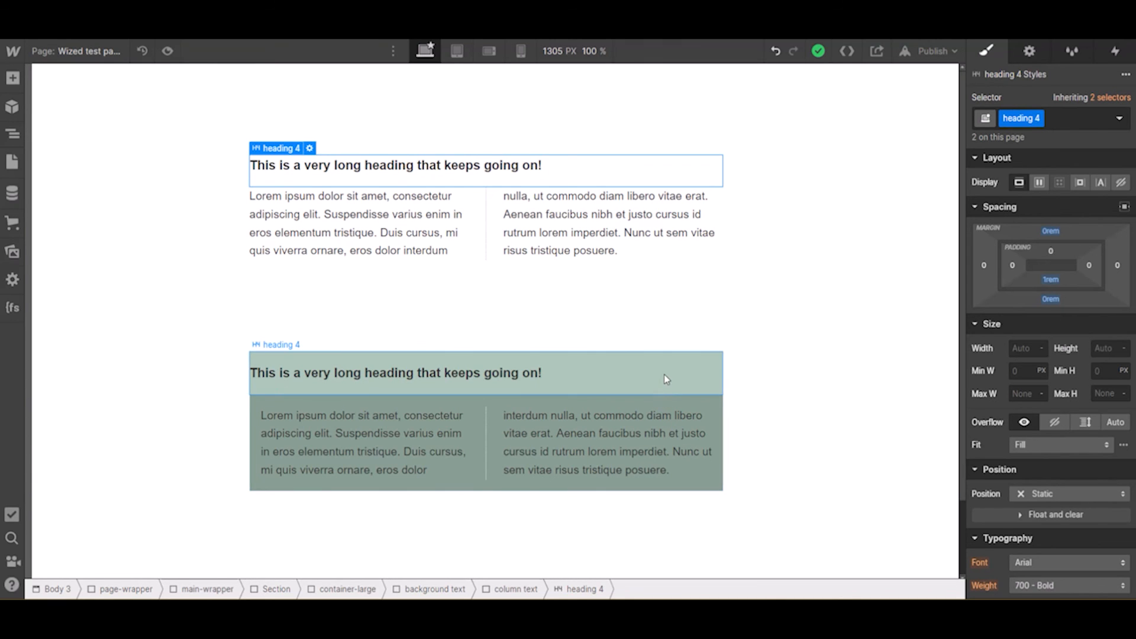
pyautogui.click(643, 460)
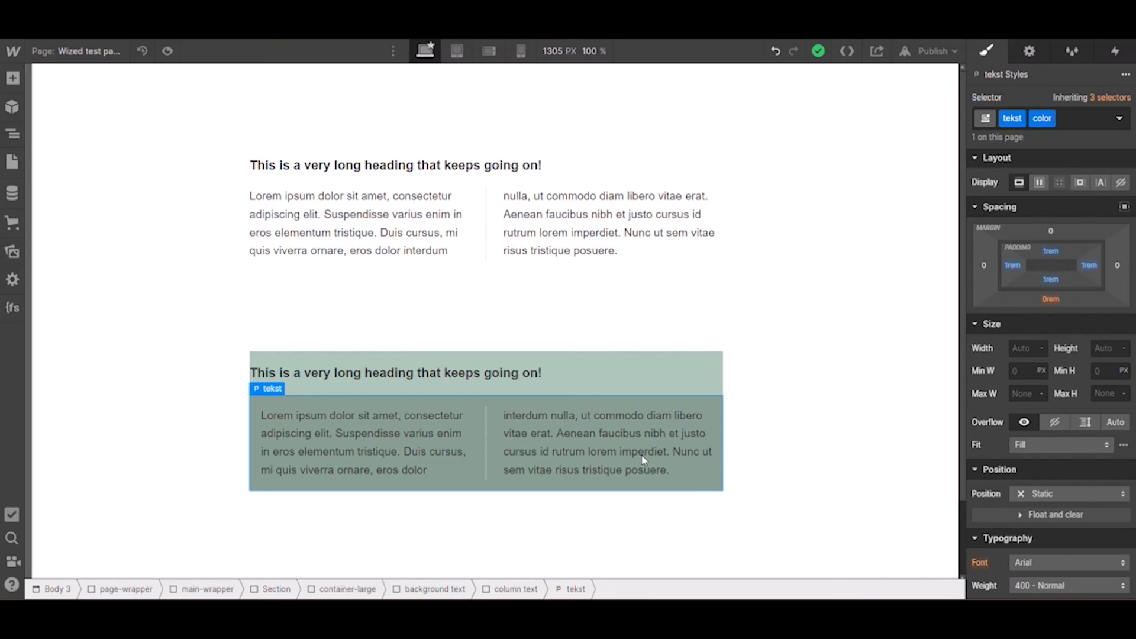
pyautogui.click(488, 383)
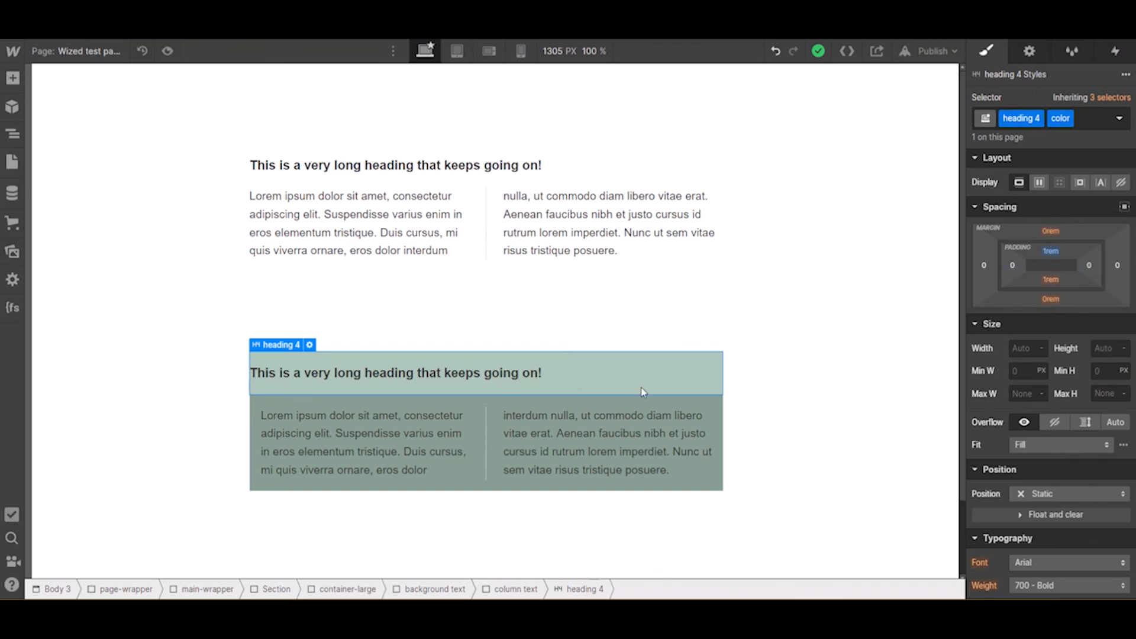
pyautogui.click(1013, 267)
pyautogui.click(1121, 288)
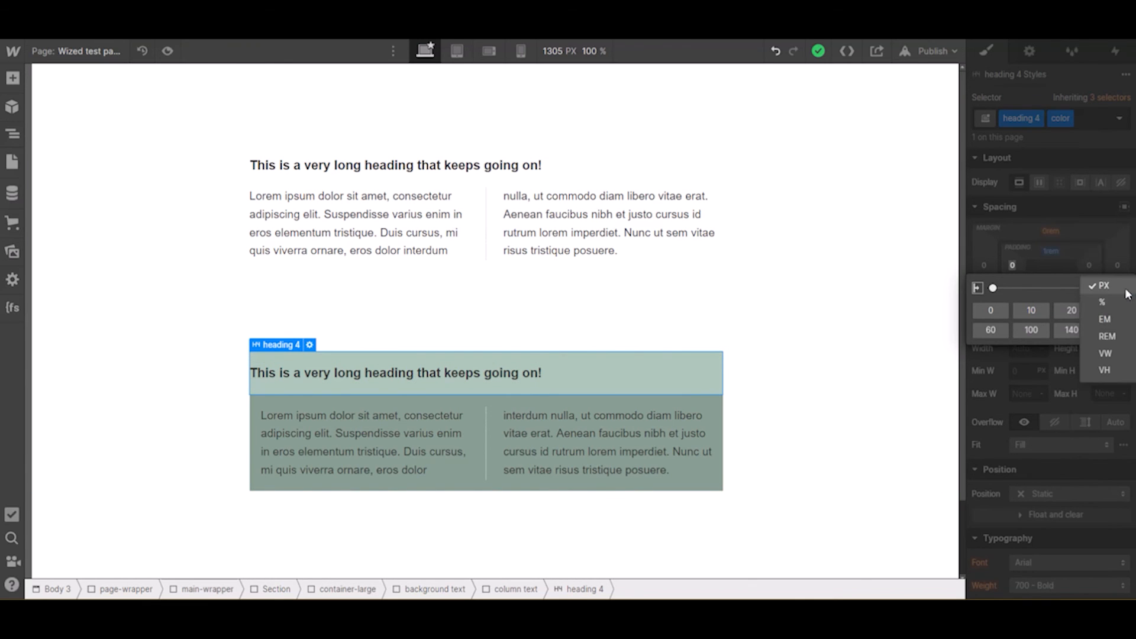
pyautogui.click(1107, 336)
pyautogui.click(991, 328)
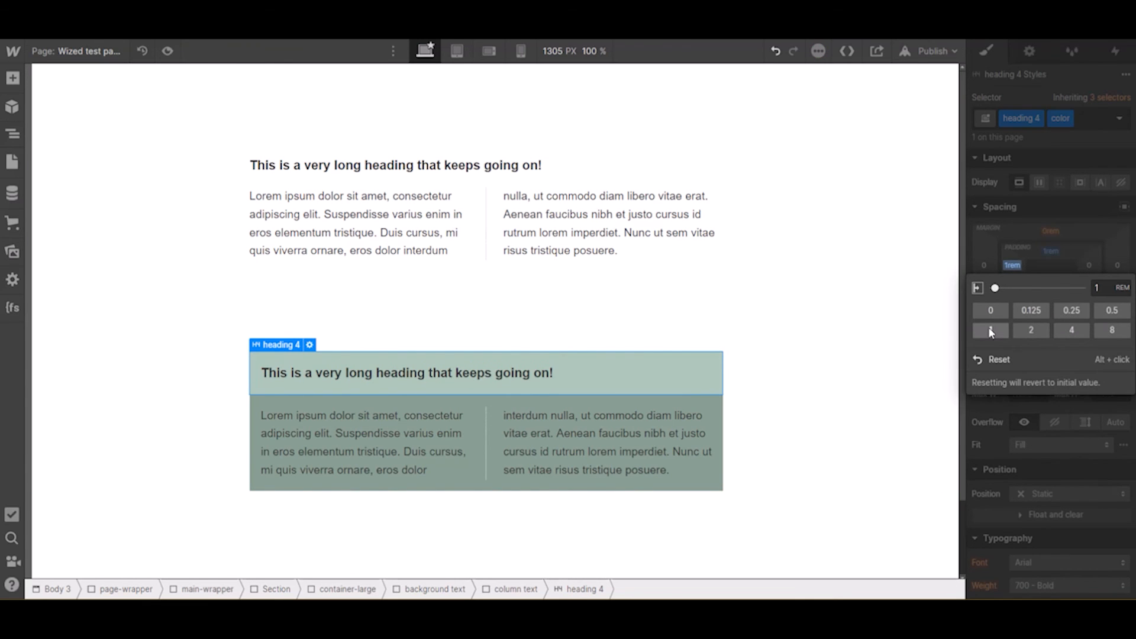
pyautogui.click(866, 364)
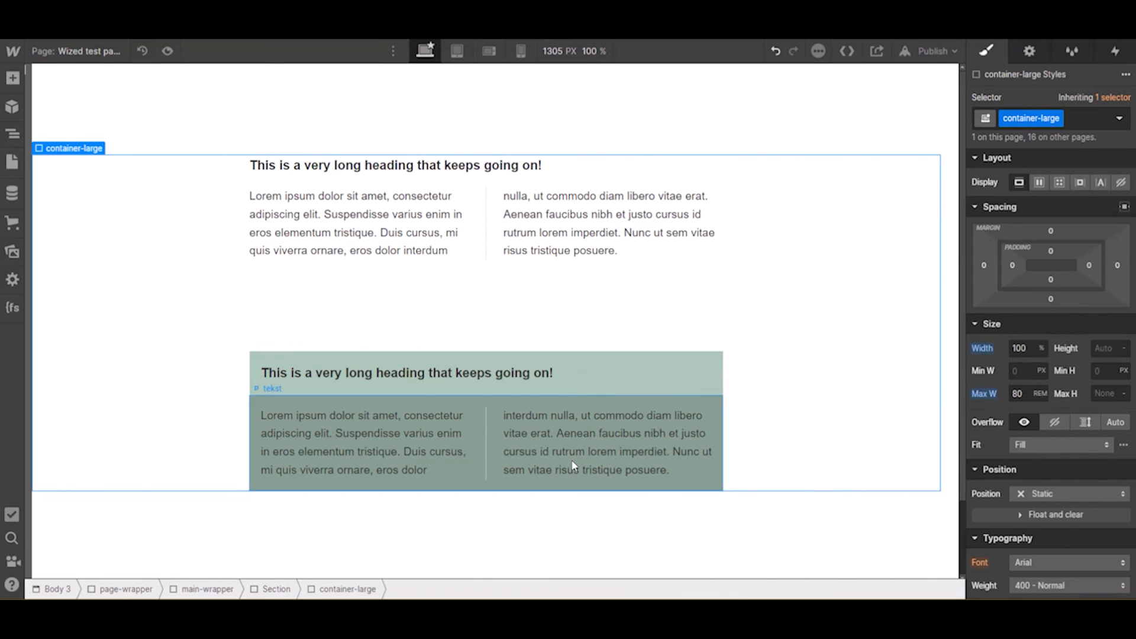